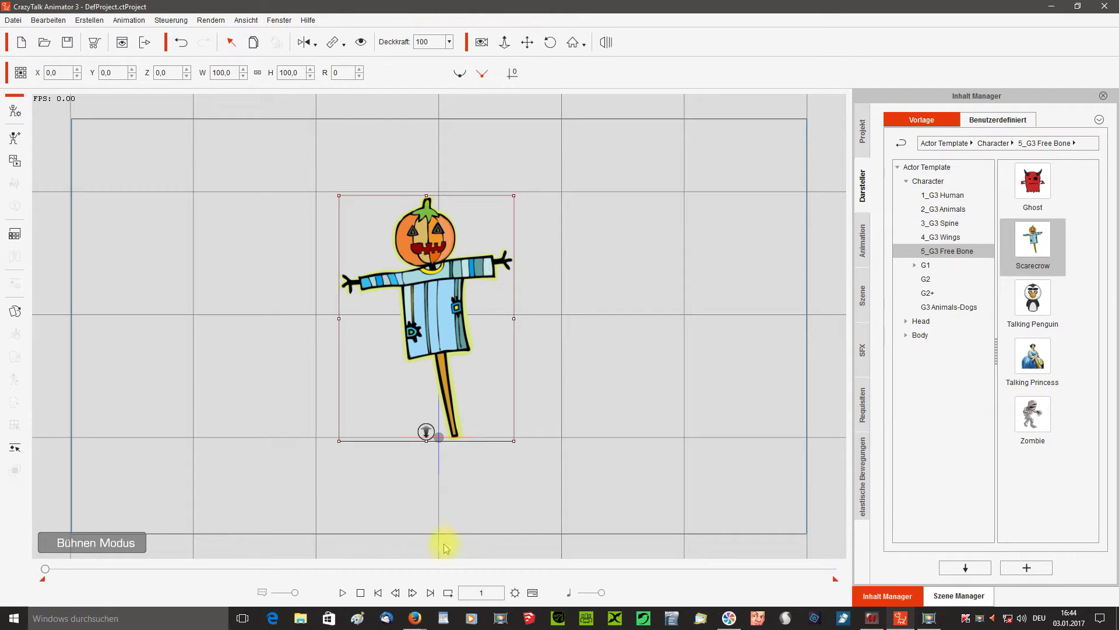
- Switch to Firefox to view the MagicProjectFilm and icloner iclonerwiki YouTube video pages, and return to CrazyTalk Animator
{"action": "mouse_move", "coordinate": [422, 625]}
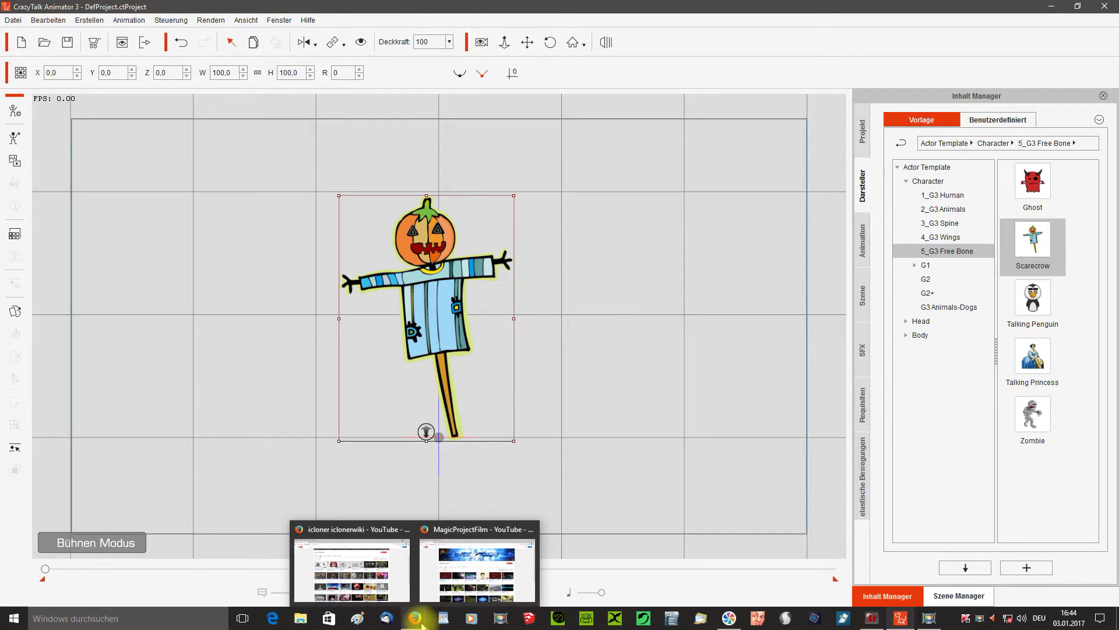
{"action": "left_click", "coordinate": [491, 530]}
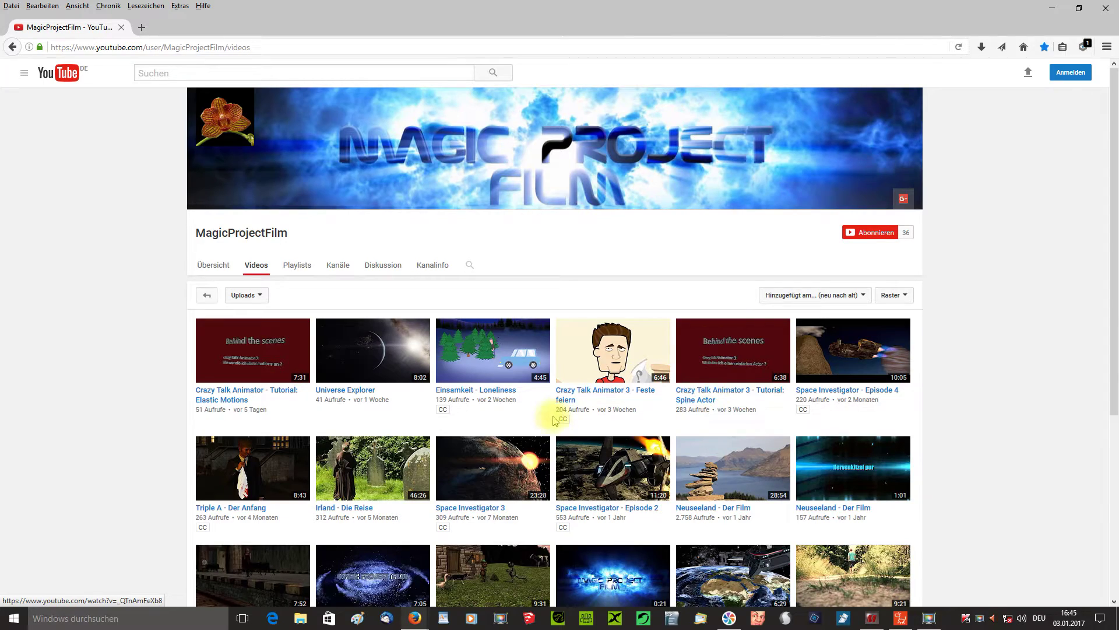
{"action": "mouse_move", "coordinate": [429, 618]}
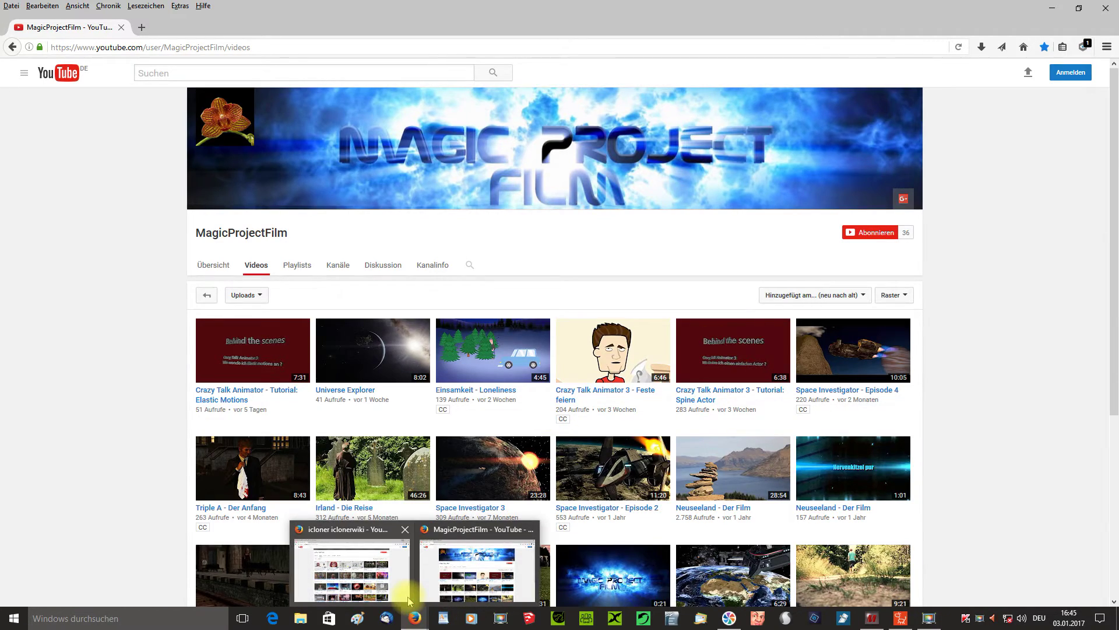
{"action": "mouse_move", "coordinate": [439, 574]}
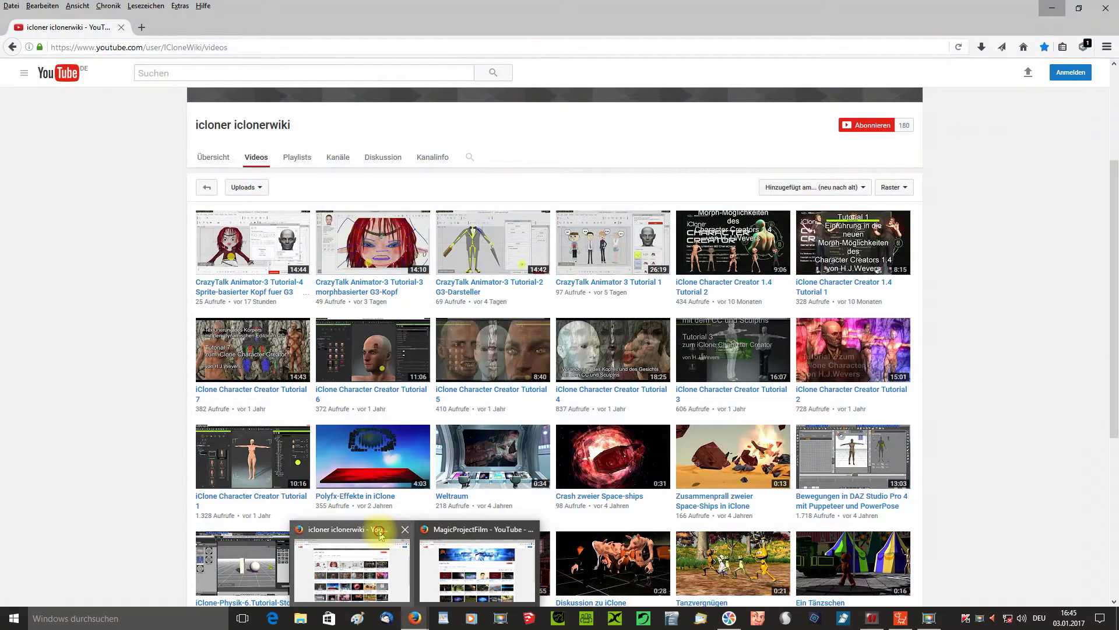
{"action": "left_click", "coordinate": [378, 534]}
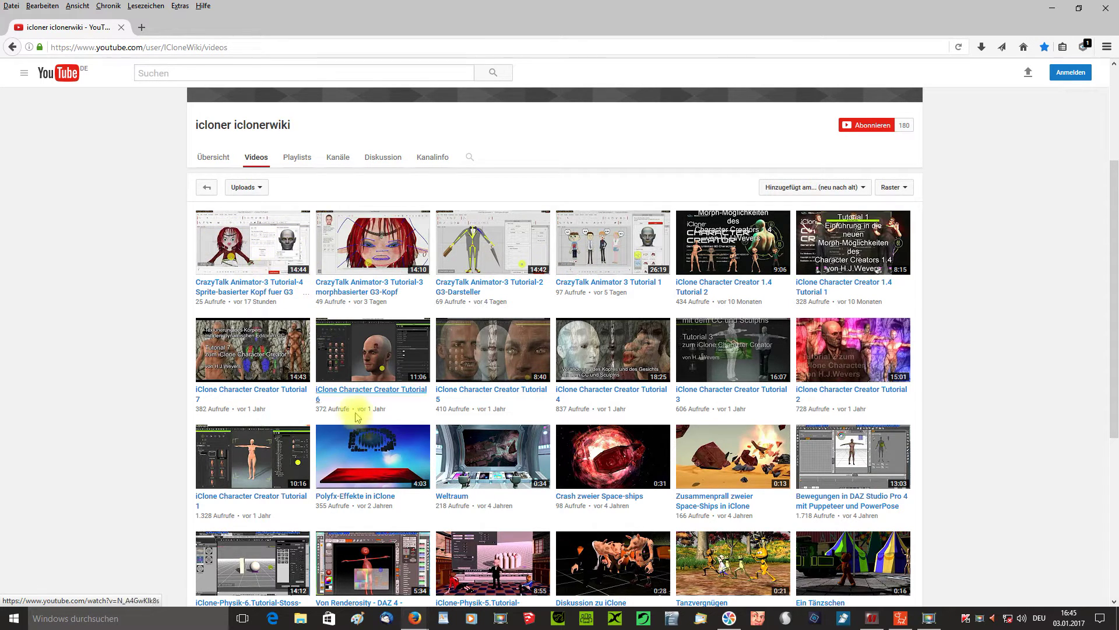
{"action": "mouse_move", "coordinate": [412, 621]}
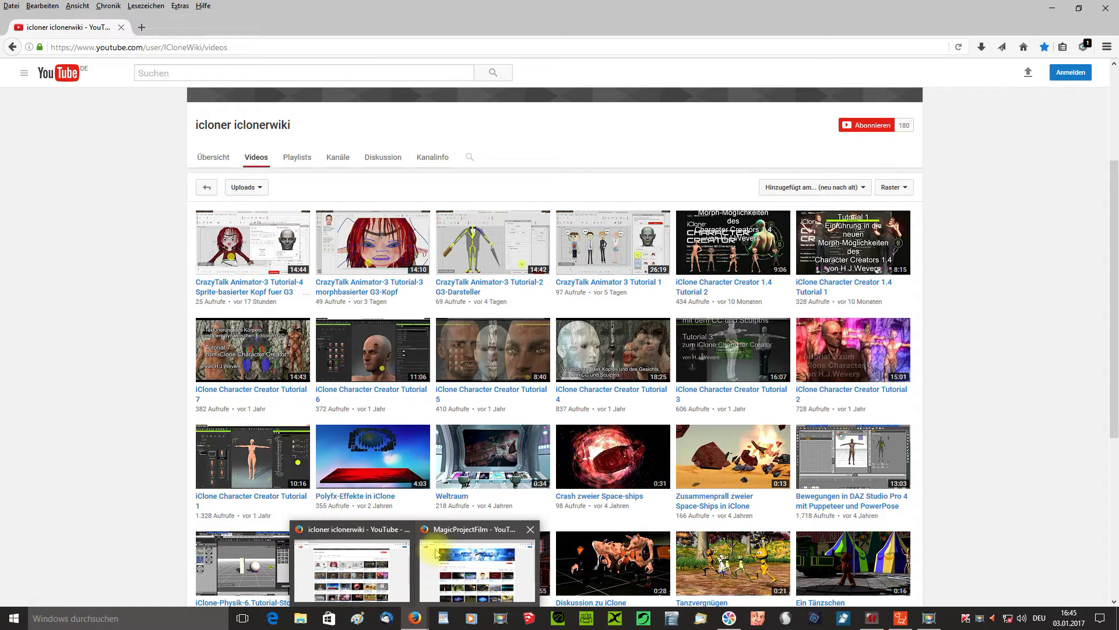
{"action": "mouse_move", "coordinate": [447, 537]}
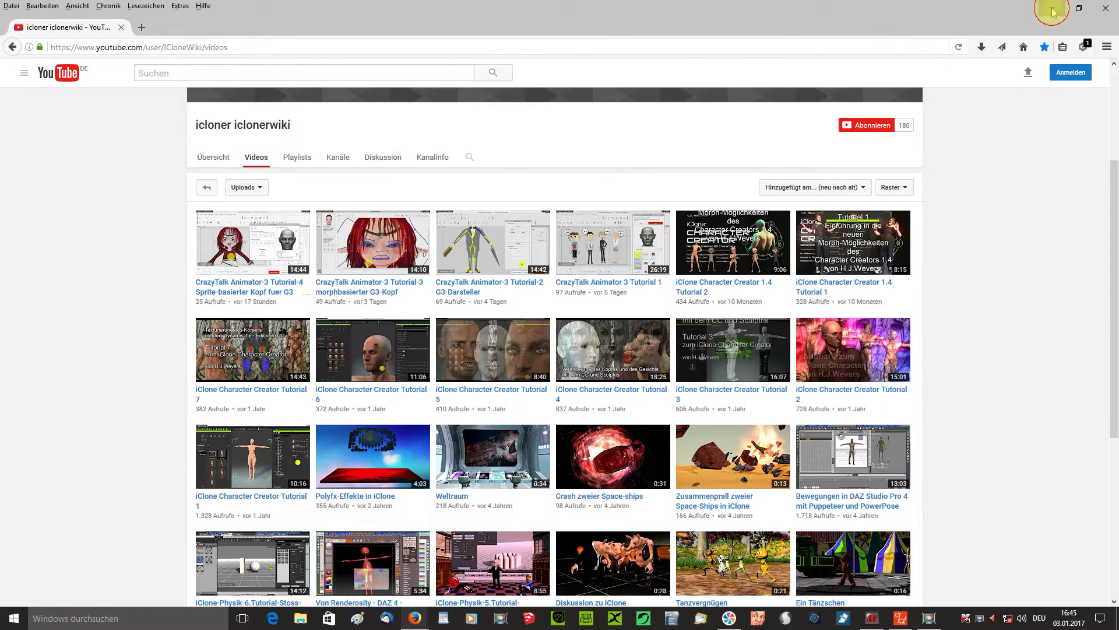
{"action": "left_click", "coordinate": [1053, 12]}
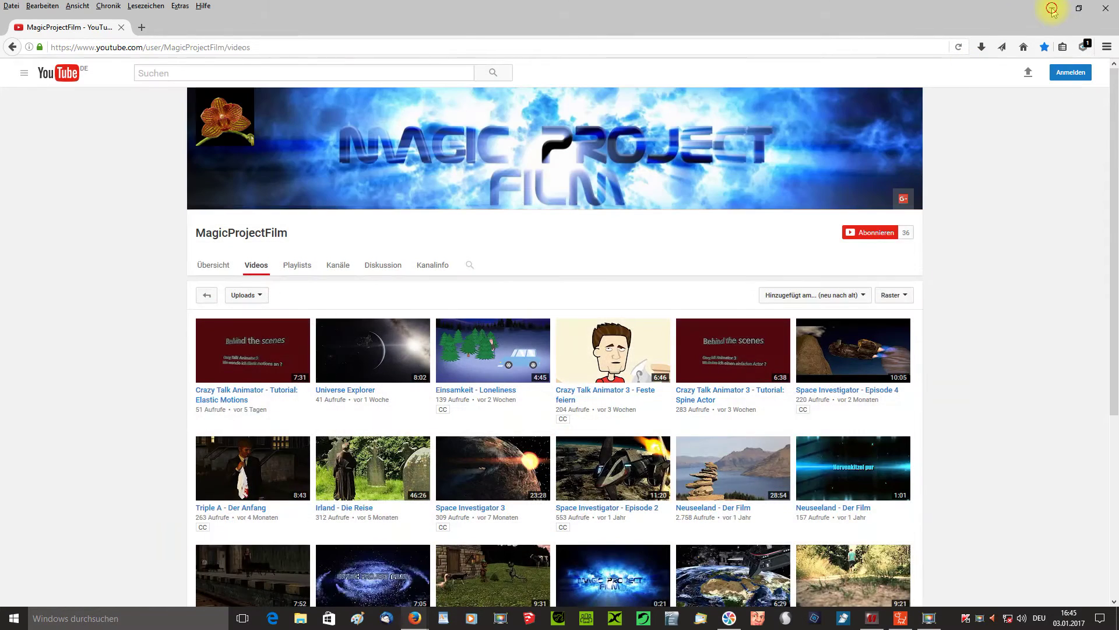
{"action": "left_click", "coordinate": [1053, 11]}
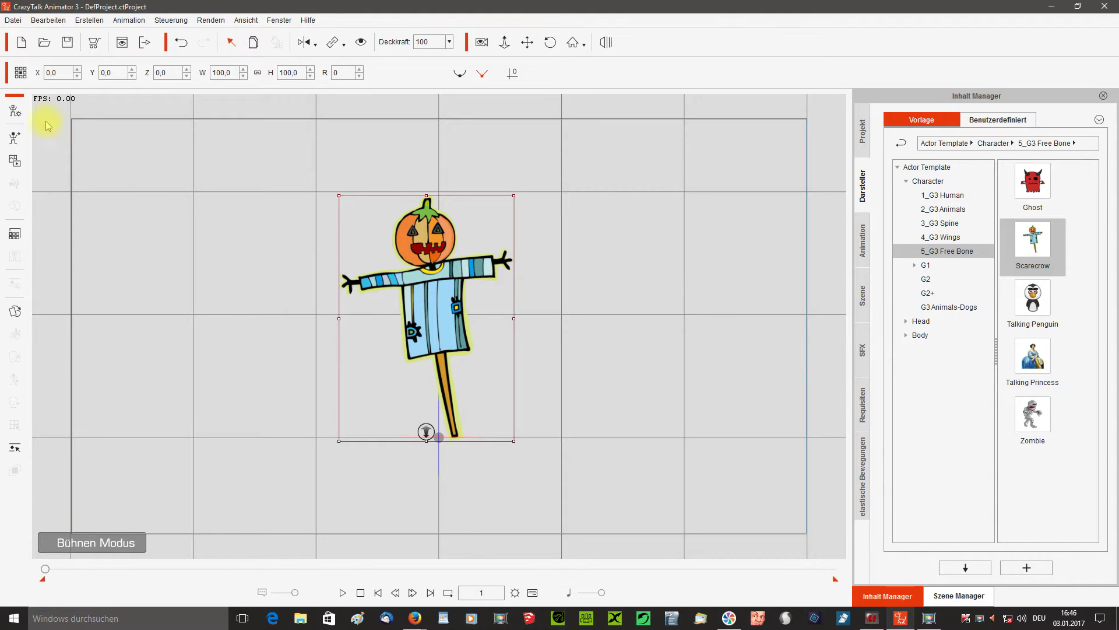
- Open the scarecrow in Designer mode, show its layer list and select the head bone Bone_5
{"action": "left_click", "coordinate": [14, 111]}
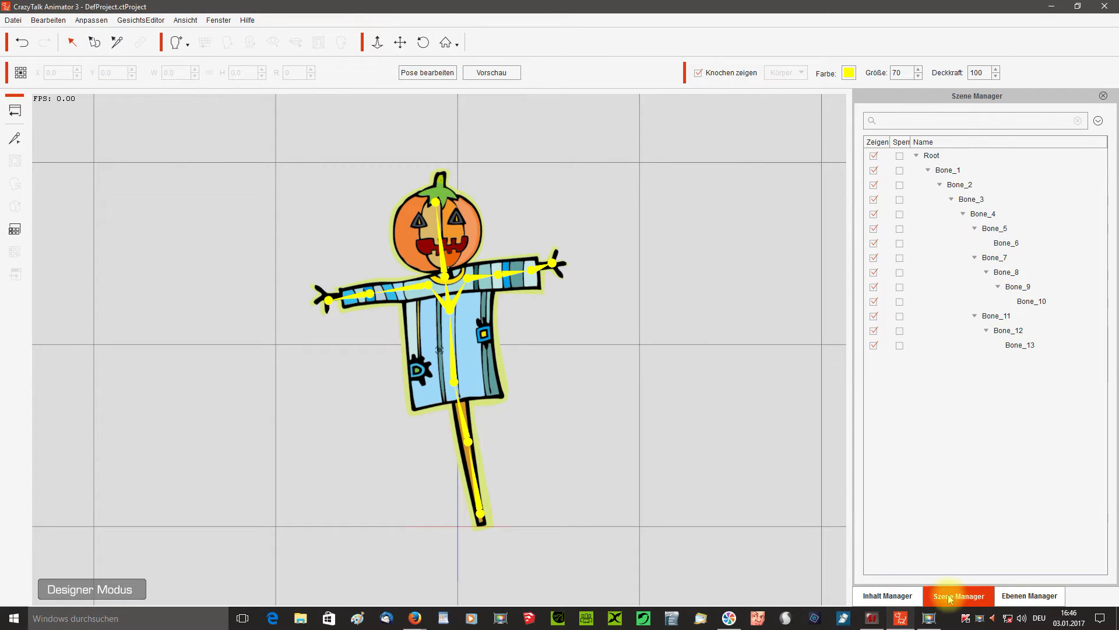
{"action": "left_click", "coordinate": [1030, 596]}
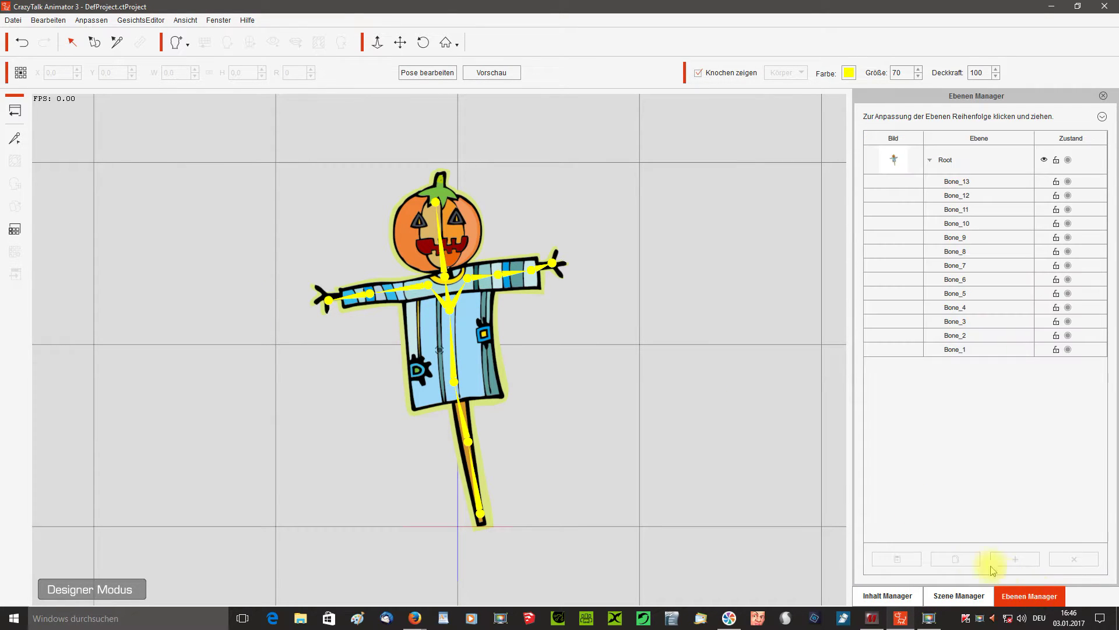
{"action": "left_click", "coordinate": [441, 236]}
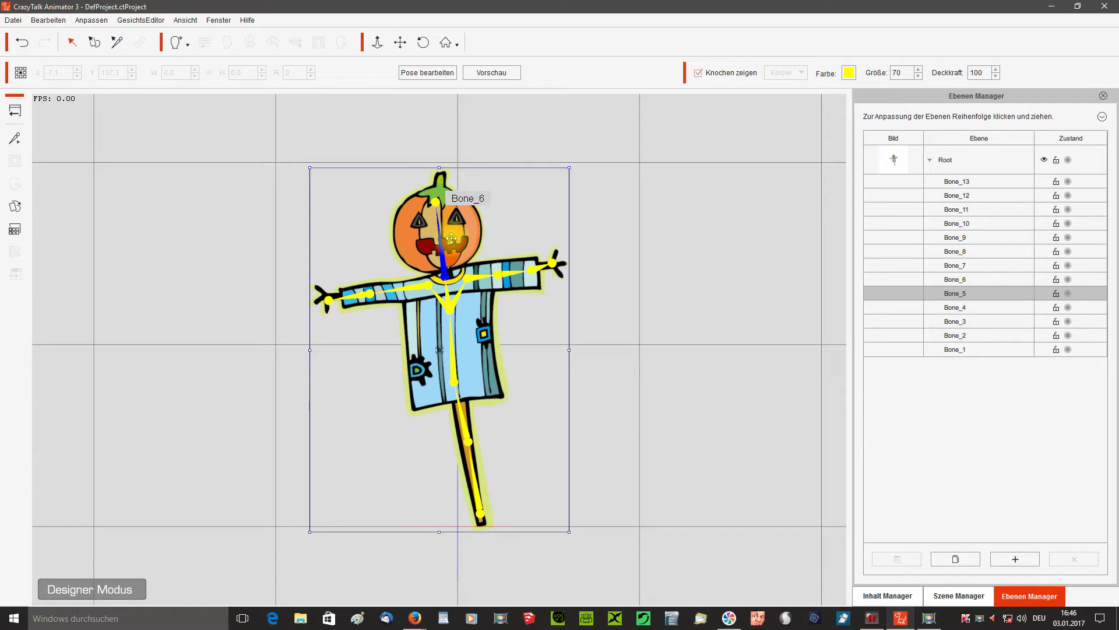
- Start creating a morph-based head from the image Official_portrait_of_Barack_Obama in the TUTORIALS folder
{"action": "left_click", "coordinate": [137, 23]}
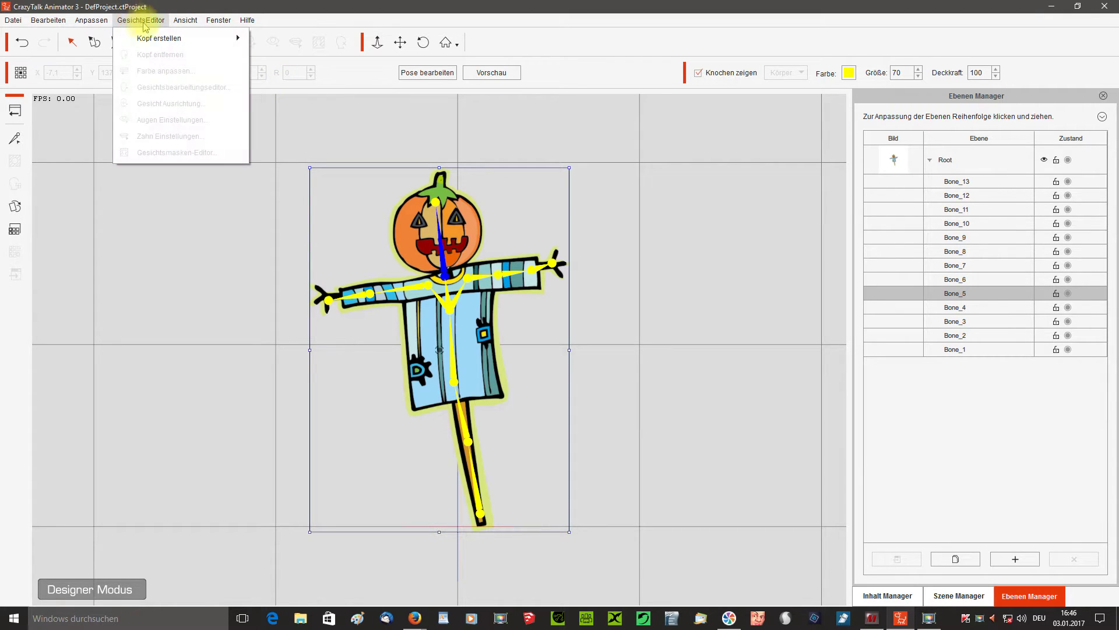
{"action": "mouse_move", "coordinate": [158, 41]}
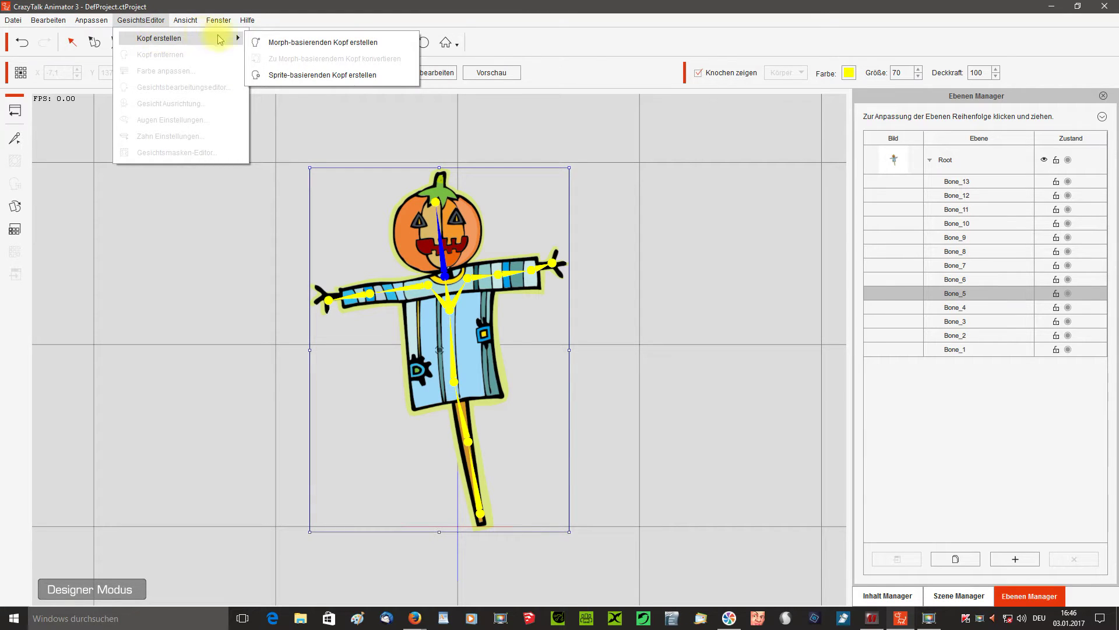
{"action": "left_click", "coordinate": [323, 43]}
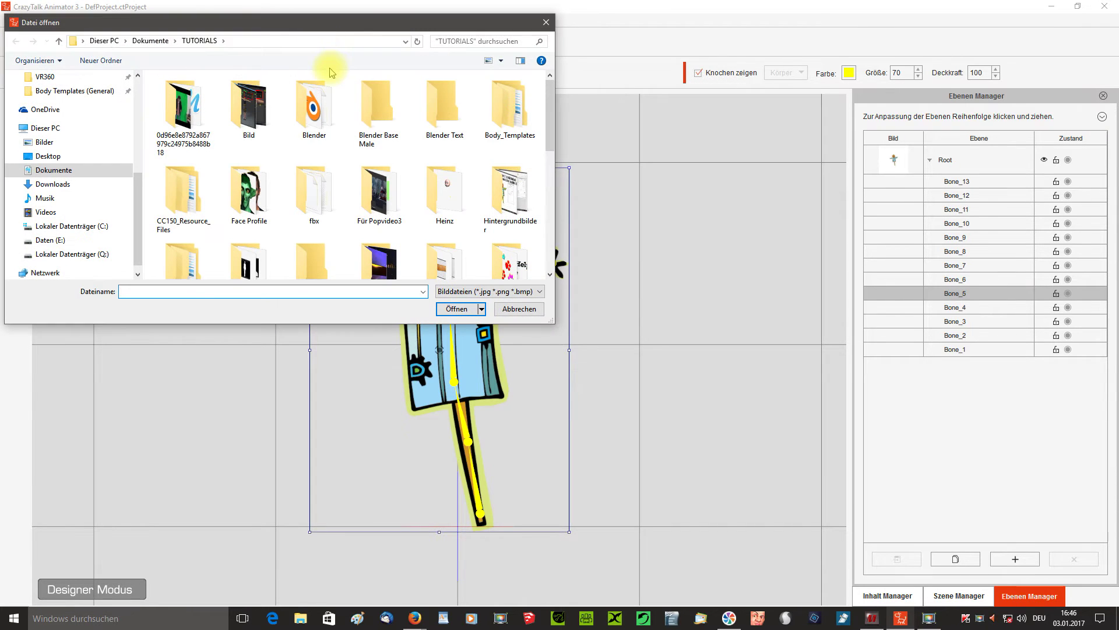
{"action": "left_click_drag", "start_coordinate": [553, 128], "coordinate": [552, 250]}
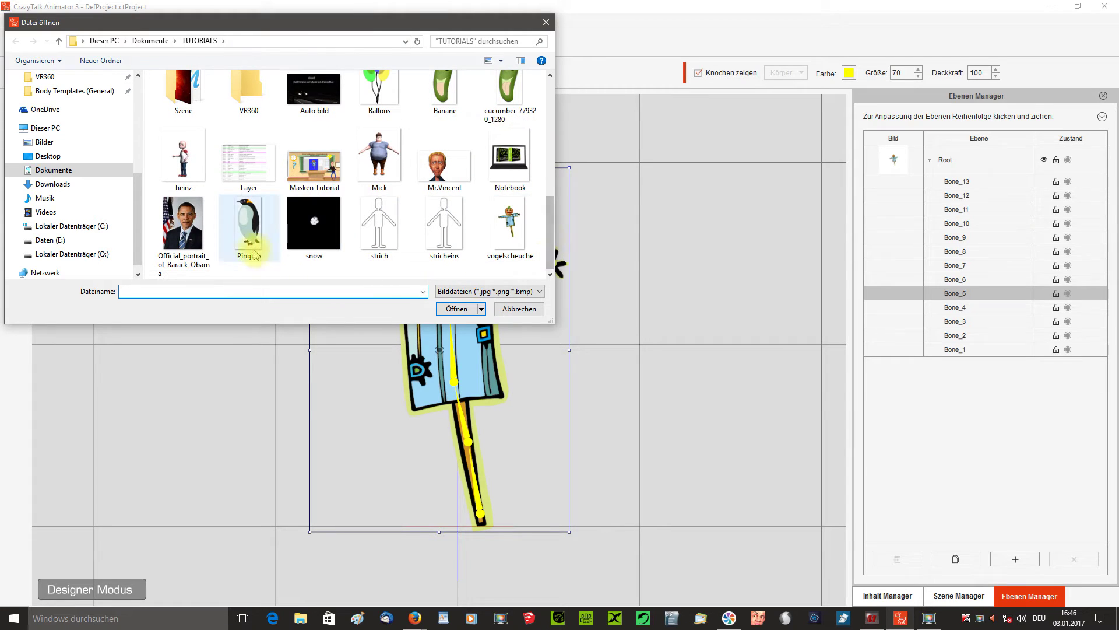
{"action": "left_click", "coordinate": [184, 224]}
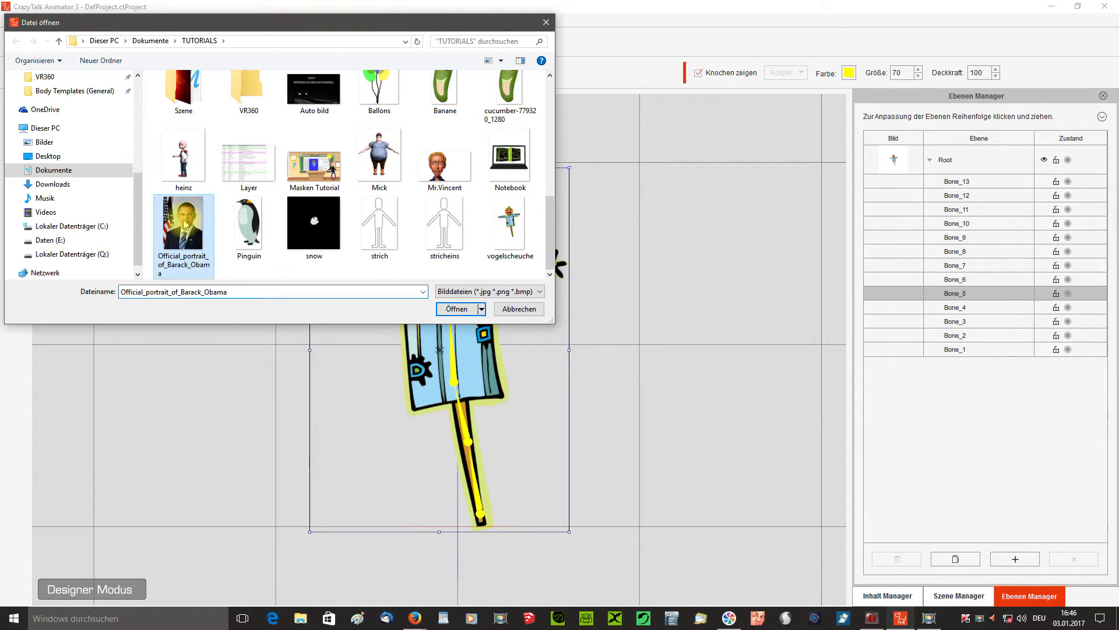
{"action": "left_click", "coordinate": [458, 312]}
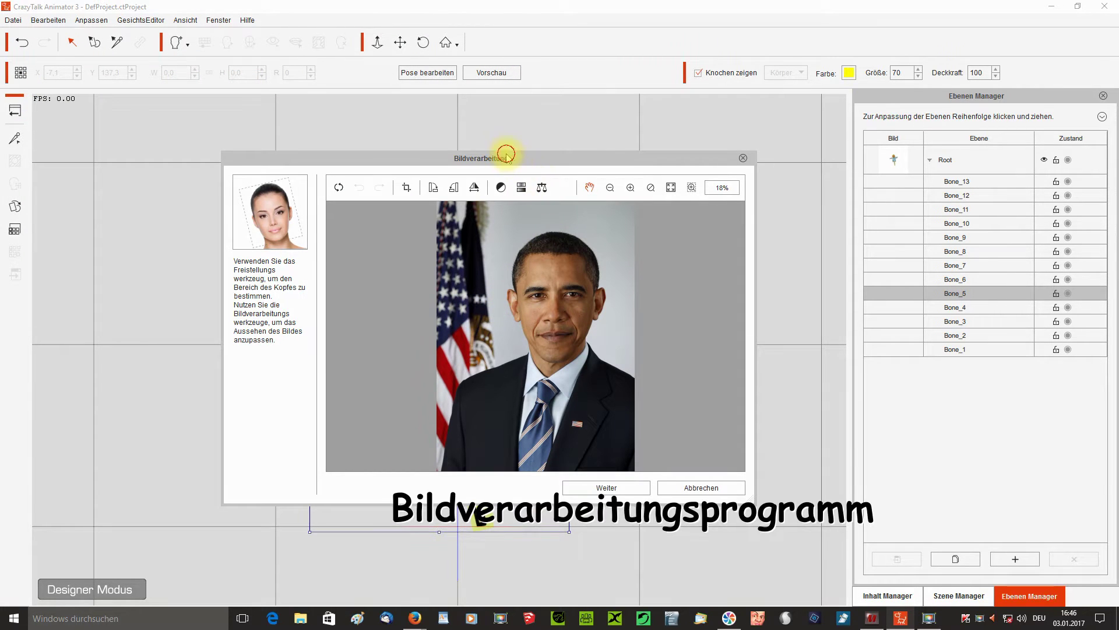
- Examine the portrait in the image editor at several magnifications, including actual size and a region zoom on the face
{"action": "left_click_drag", "start_coordinate": [506, 154], "coordinate": [494, 108]}
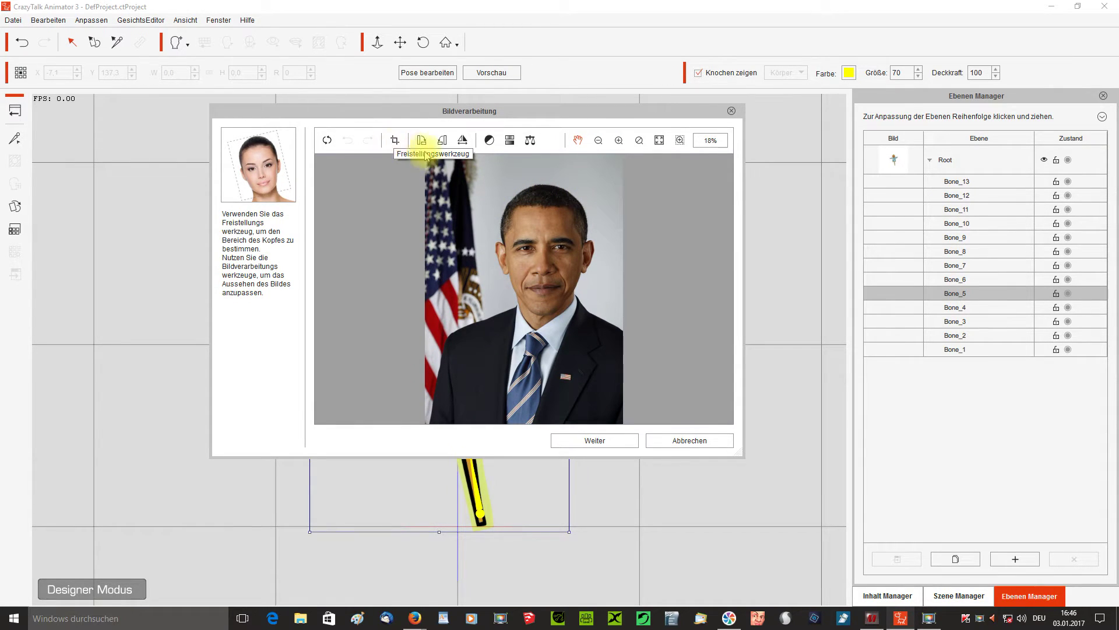
{"action": "left_click", "coordinate": [599, 141]}
{"action": "left_click", "coordinate": [618, 142]}
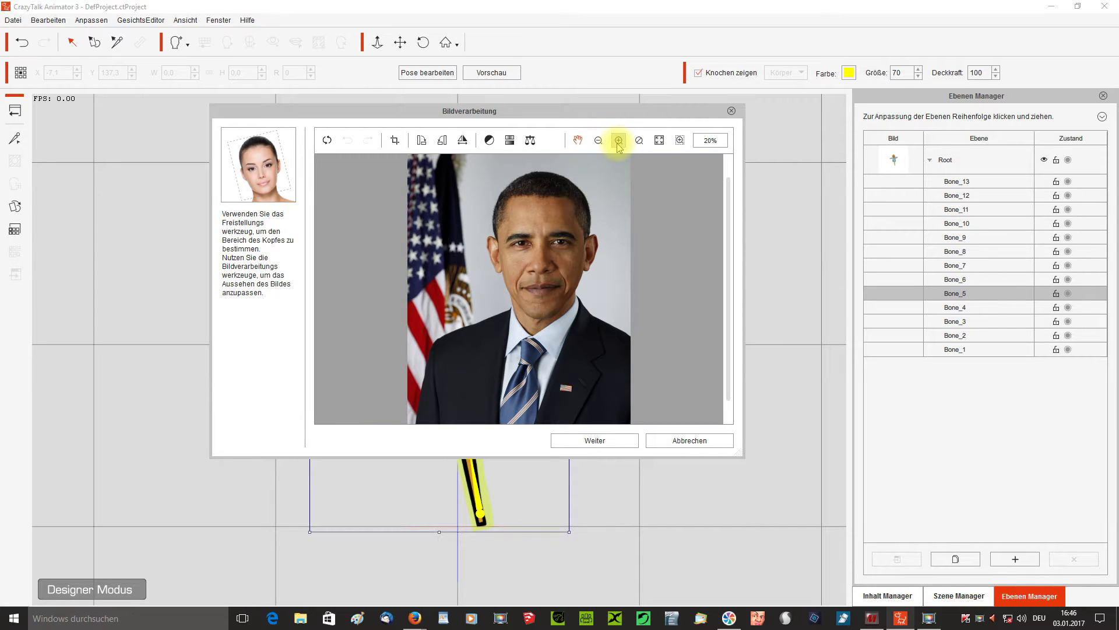
{"action": "left_click", "coordinate": [618, 143]}
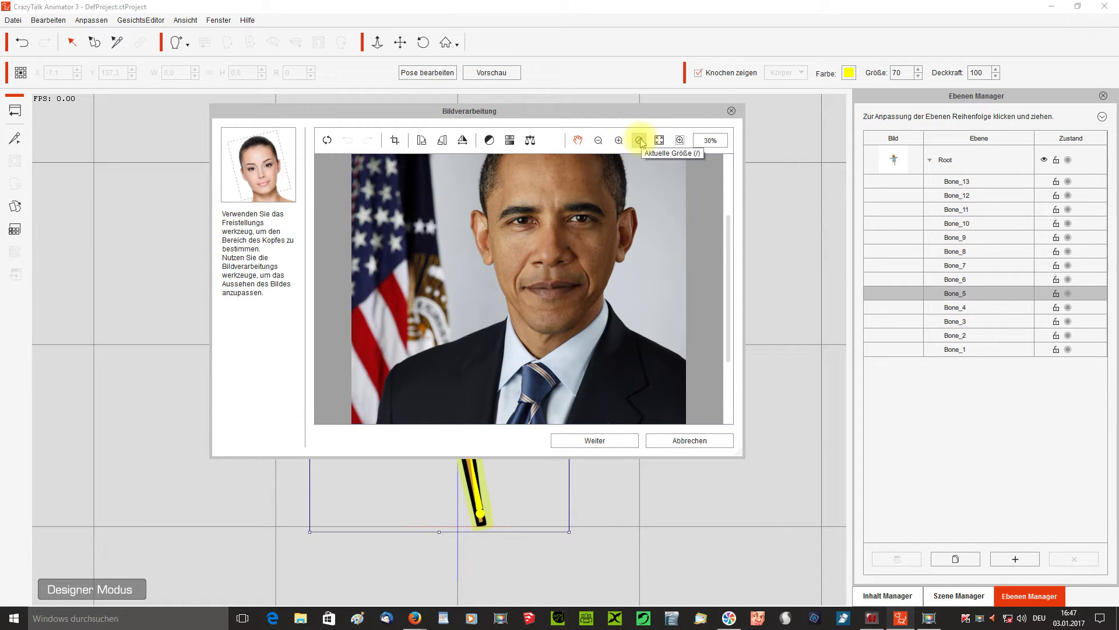
{"action": "left_click", "coordinate": [640, 143]}
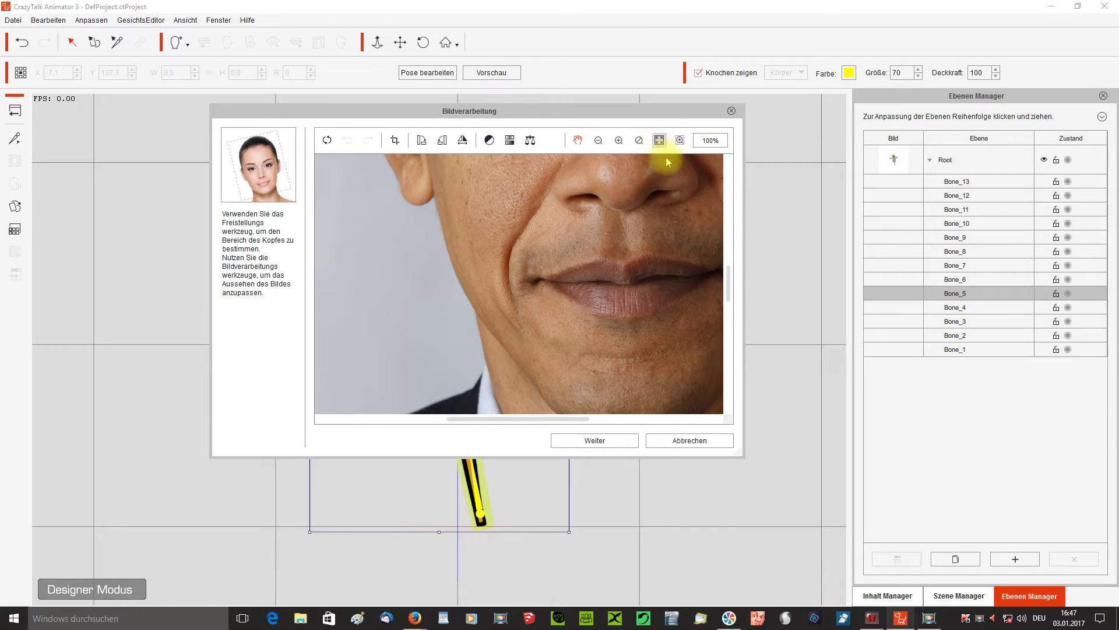
{"action": "left_click", "coordinate": [681, 142]}
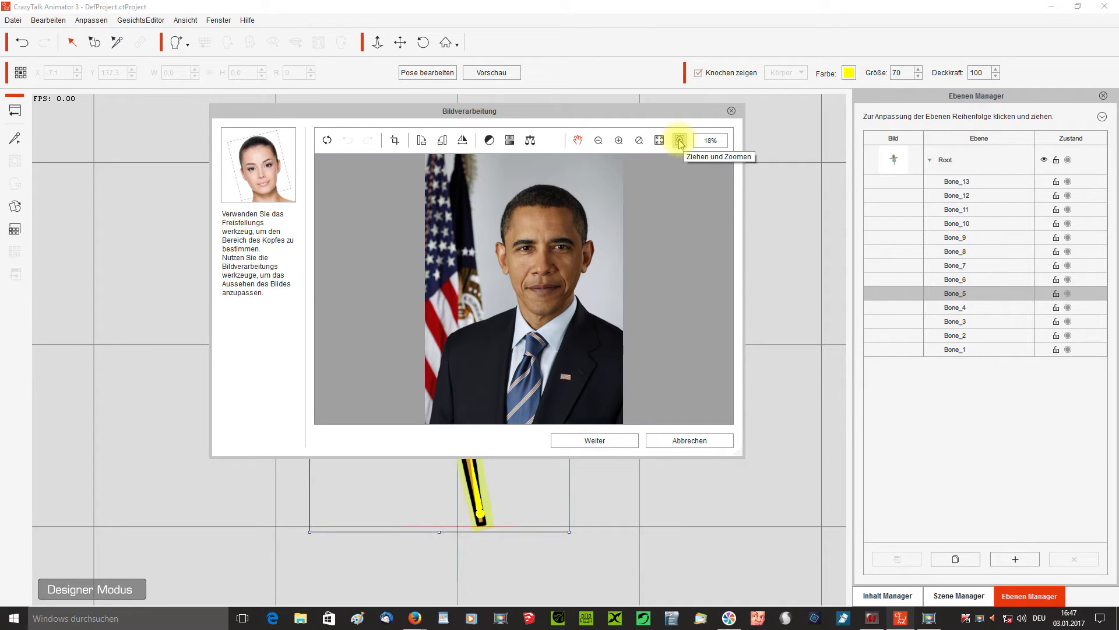
{"action": "left_click", "coordinate": [681, 142]}
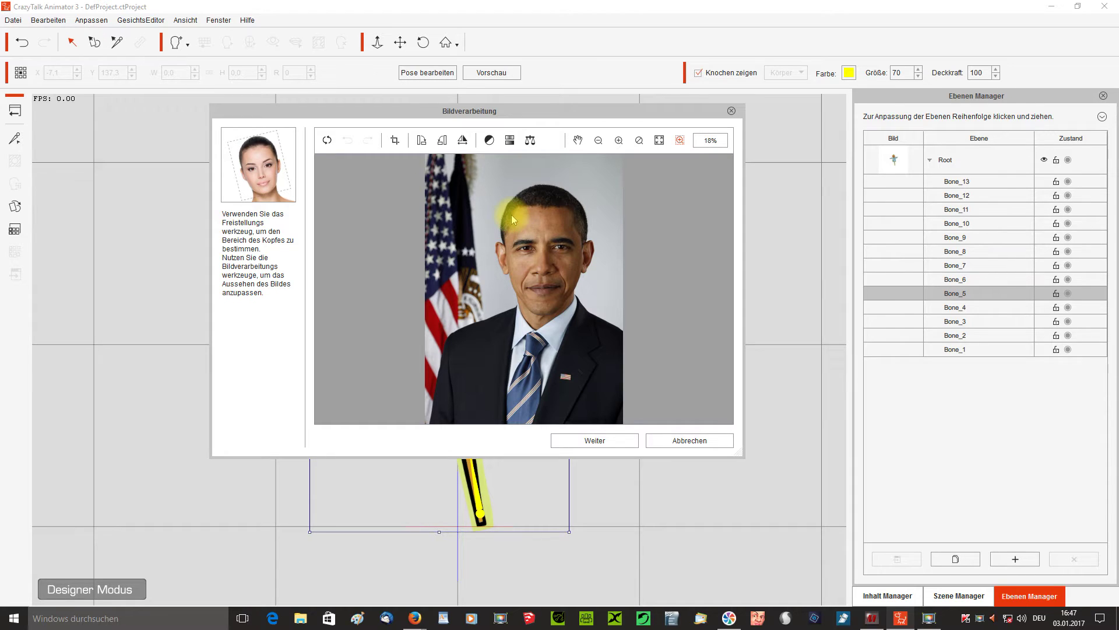
{"action": "left_click_drag", "start_coordinate": [512, 216], "coordinate": [570, 312]}
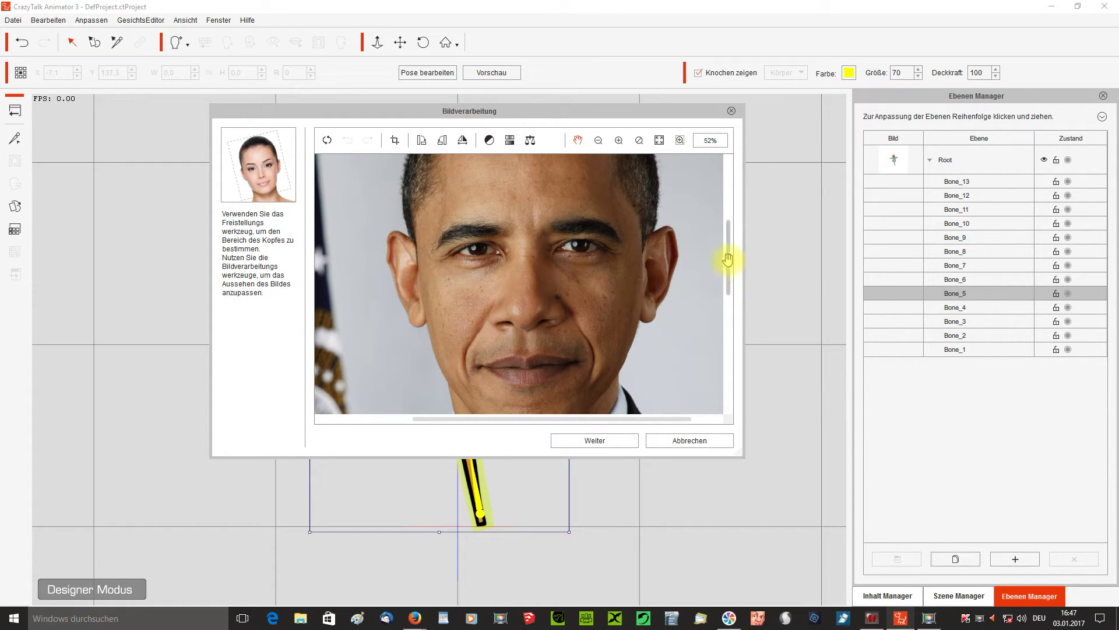
{"action": "mouse_move", "coordinate": [728, 261]}
{"action": "left_mouse_down"}
{"action": "mouse_move", "coordinate": [732, 212]}
{"action": "mouse_move", "coordinate": [724, 242]}
{"action": "left_mouse_up"}
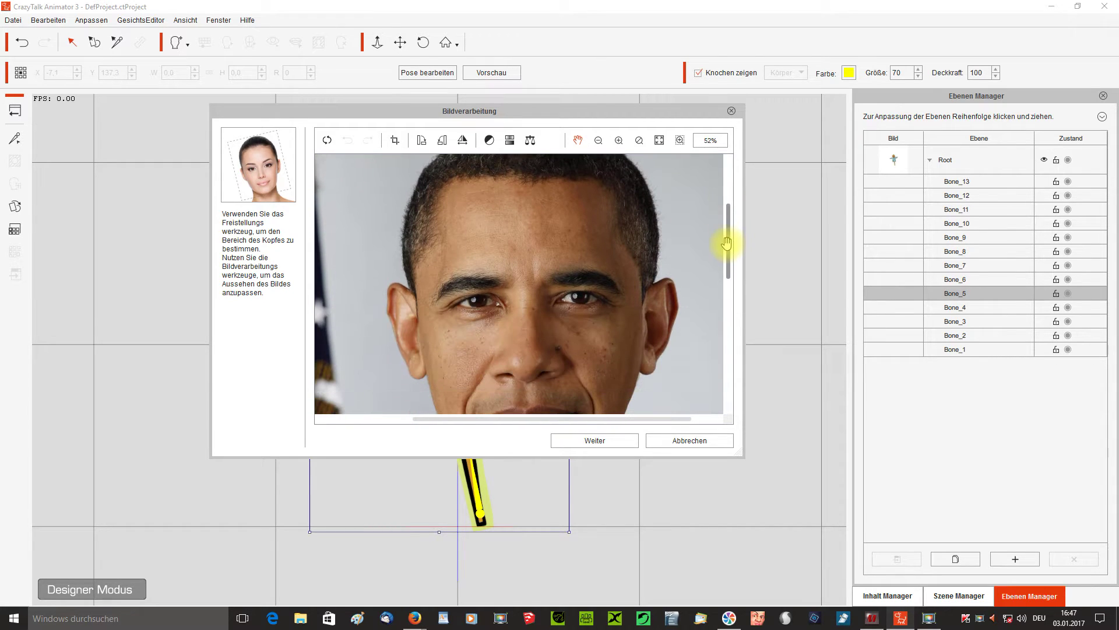
- Look over the face by panning and zooming in and out, and return to the full portrait
{"action": "left_click", "coordinate": [580, 138]}
{"action": "mouse_move", "coordinate": [542, 220]}
{"action": "left_mouse_down"}
{"action": "mouse_move", "coordinate": [542, 282]}
{"action": "mouse_move", "coordinate": [542, 164]}
{"action": "mouse_move", "coordinate": [540, 253]}
{"action": "mouse_move", "coordinate": [652, 204]}
{"action": "mouse_move", "coordinate": [453, 227]}
{"action": "mouse_move", "coordinate": [497, 190]}
{"action": "mouse_move", "coordinate": [606, 249]}
{"action": "mouse_move", "coordinate": [528, 140]}
{"action": "mouse_move", "coordinate": [587, 243]}
{"action": "mouse_move", "coordinate": [569, 140]}
{"action": "mouse_move", "coordinate": [534, 207]}
{"action": "left_mouse_up"}
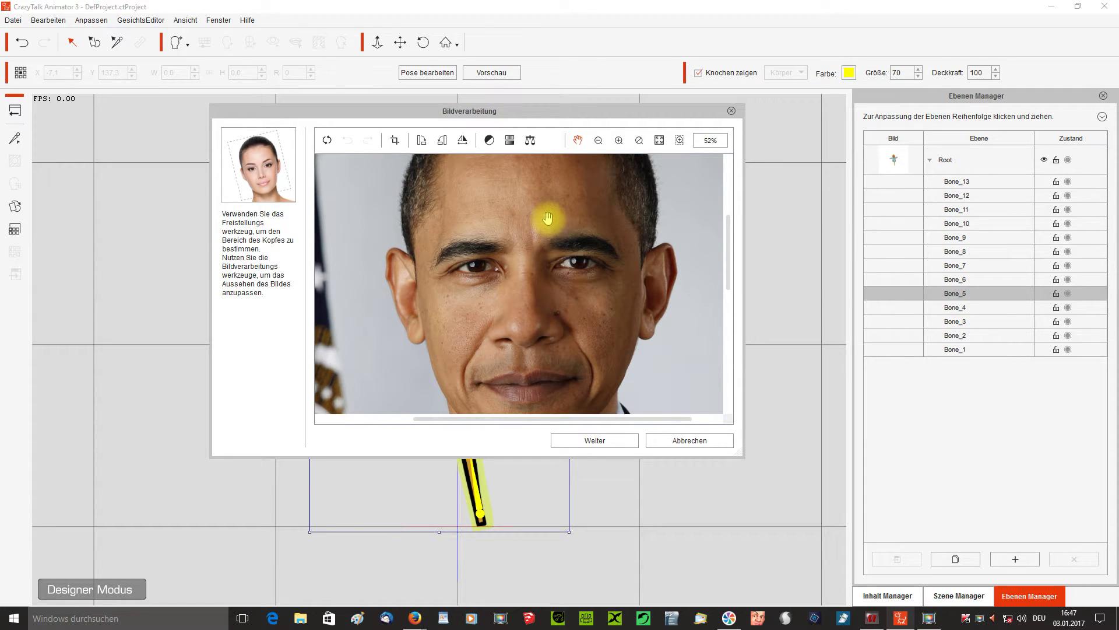
{"action": "scroll", "coordinate": [548, 218], "scroll_direction": "down", "scroll_amount": 3}
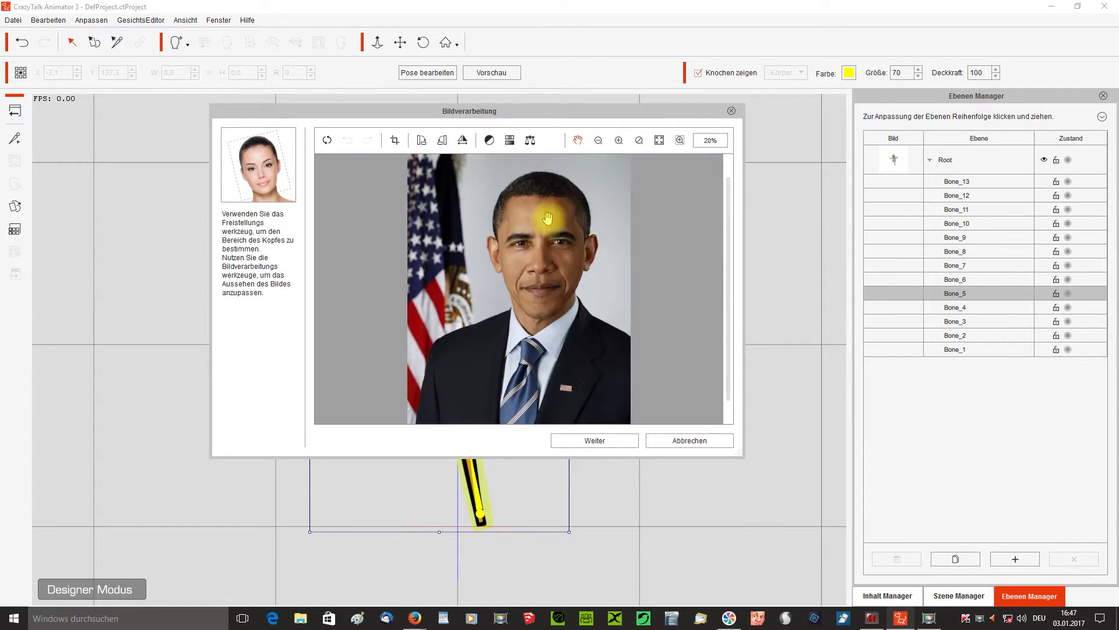
{"action": "scroll", "coordinate": [548, 218], "scroll_direction": "up", "scroll_amount": 3}
{"action": "scroll", "coordinate": [548, 218], "scroll_direction": "down", "scroll_amount": 3}
{"action": "scroll", "coordinate": [548, 218], "scroll_direction": "up", "scroll_amount": 2}
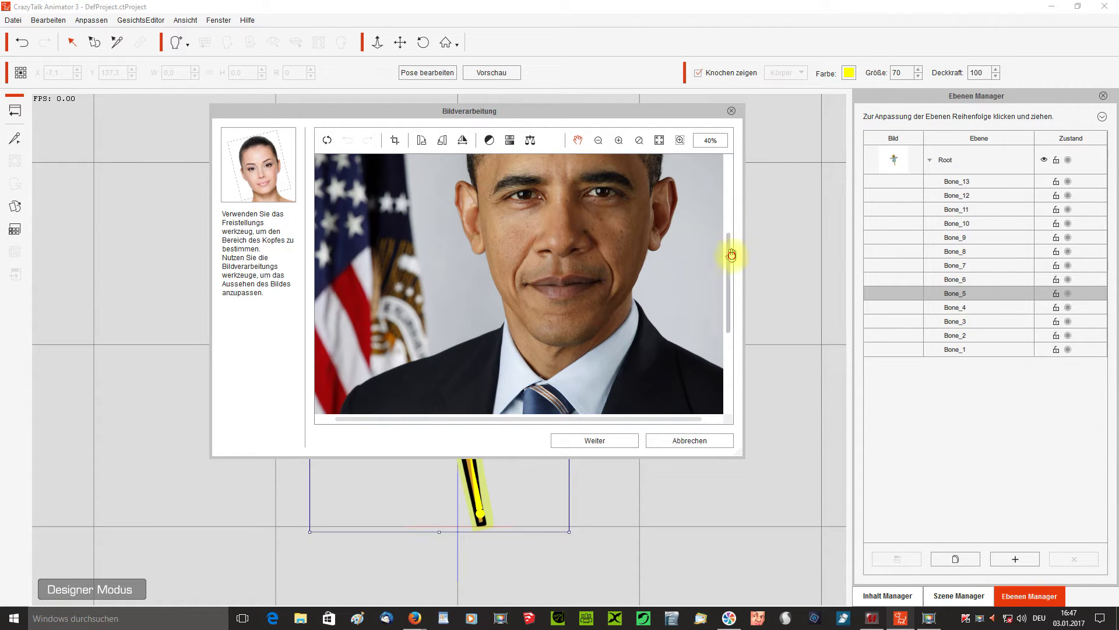
{"action": "mouse_move", "coordinate": [731, 255]}
{"action": "left_mouse_down"}
{"action": "mouse_move", "coordinate": [725, 218]}
{"action": "mouse_move", "coordinate": [732, 251]}
{"action": "left_mouse_up"}
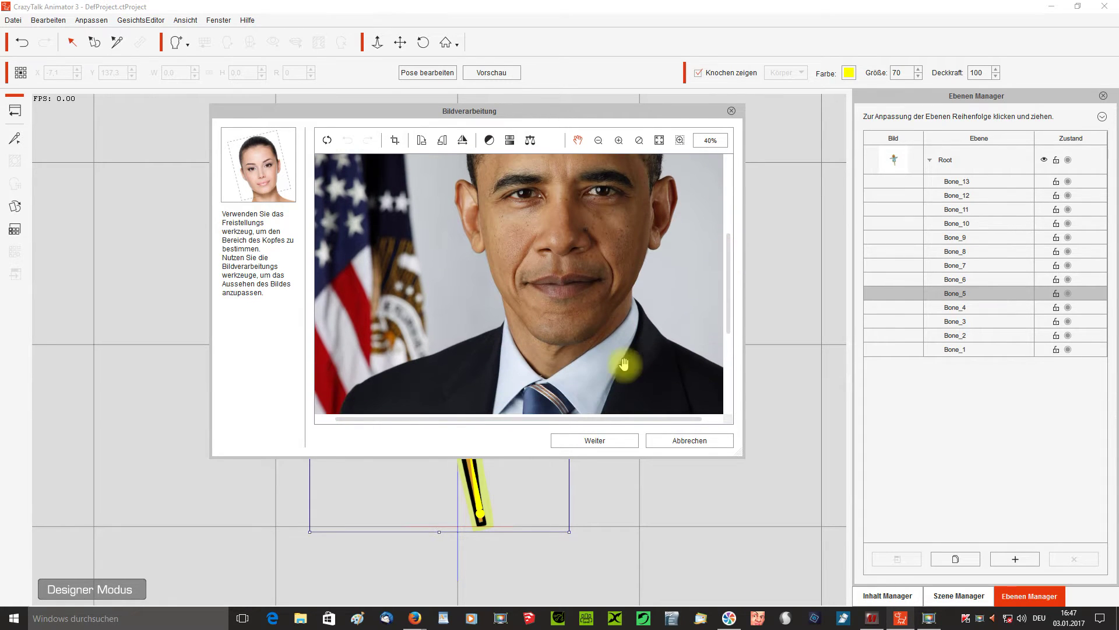
{"action": "left_click_drag", "start_coordinate": [557, 420], "coordinate": [570, 422]}
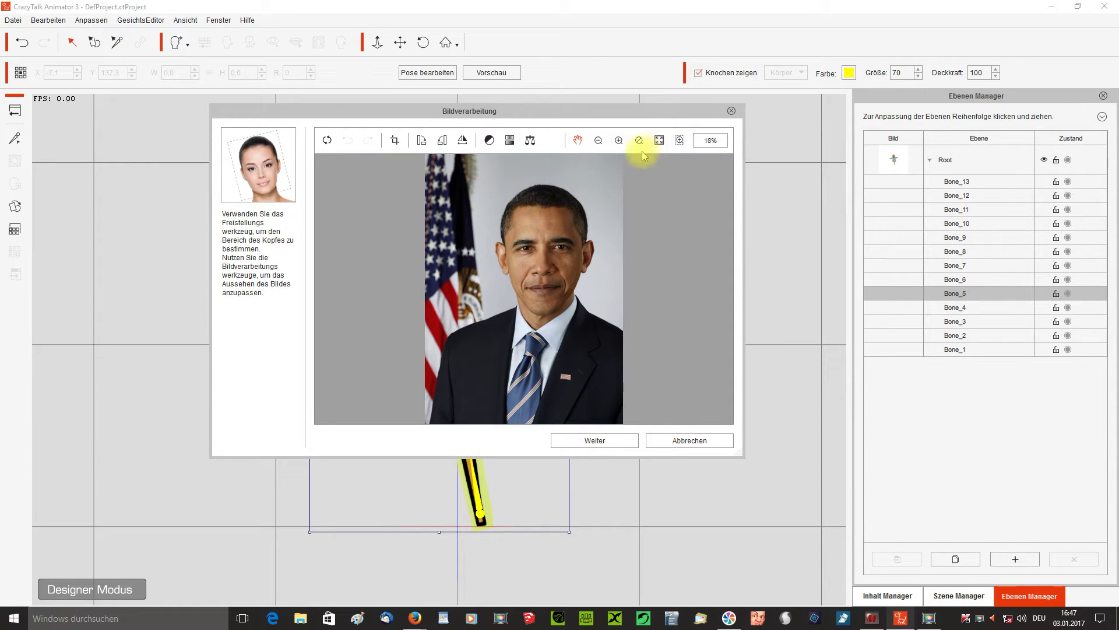
- Crop the portrait to the head from above the hair to the shirt collar and continue to the anchor point adjustment
{"action": "left_click", "coordinate": [395, 139]}
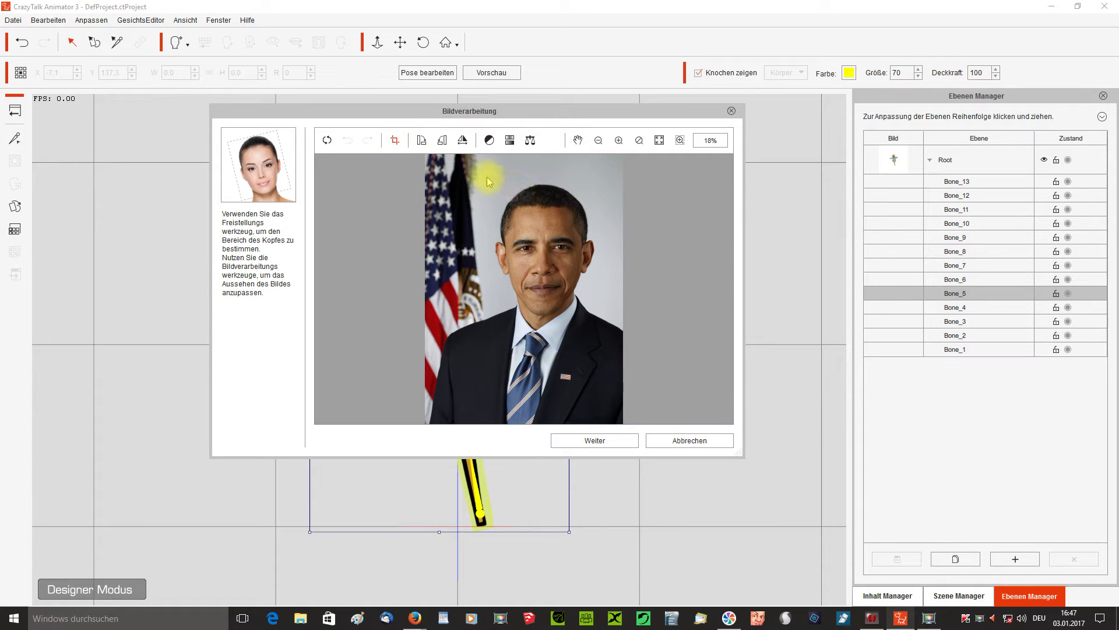
{"action": "left_click_drag", "start_coordinate": [484, 174], "coordinate": [605, 320]}
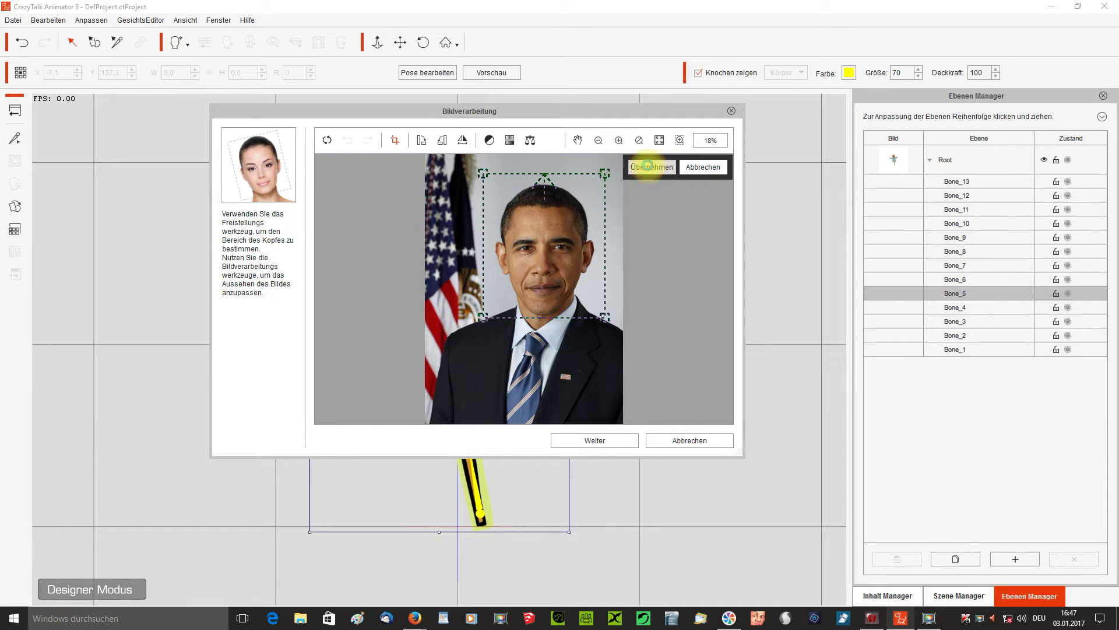
{"action": "left_click", "coordinate": [647, 166]}
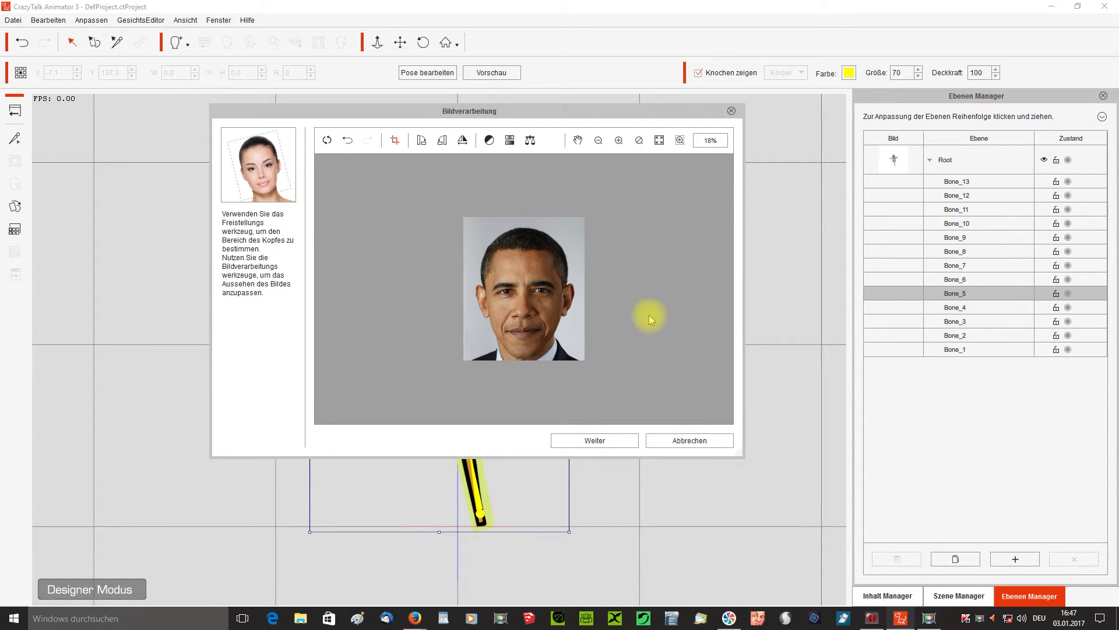
{"action": "left_click", "coordinate": [592, 440]}
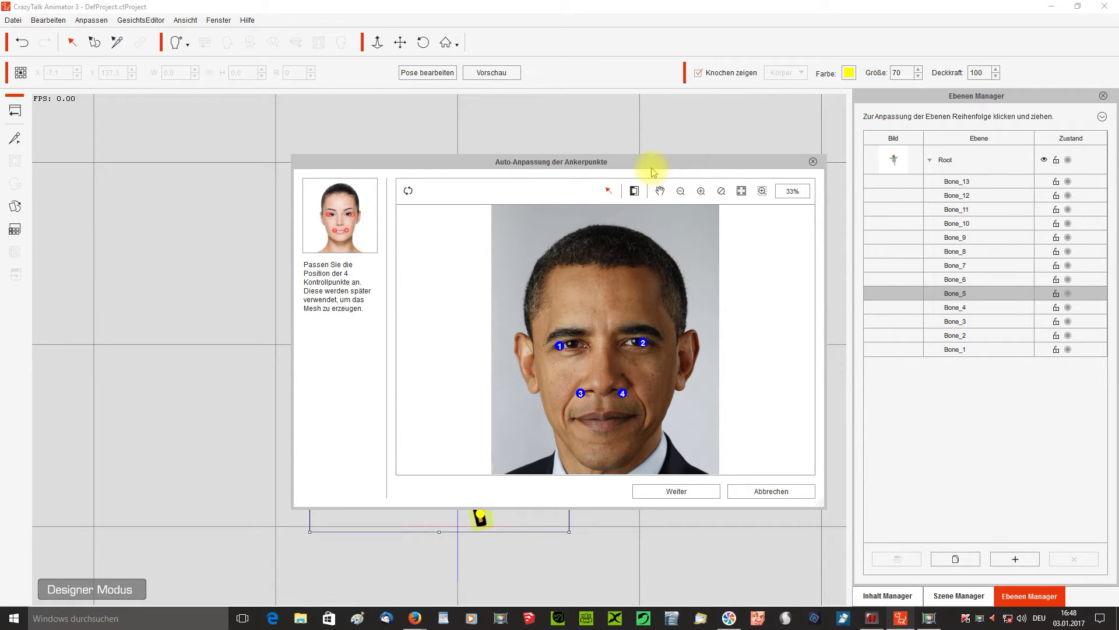
- Place anchor points 1 and 2 at the outer eye corners and 3 and 4 at the mouth corners, and continue to face fitting
{"action": "left_click_drag", "start_coordinate": [653, 170], "coordinate": [557, 159]}
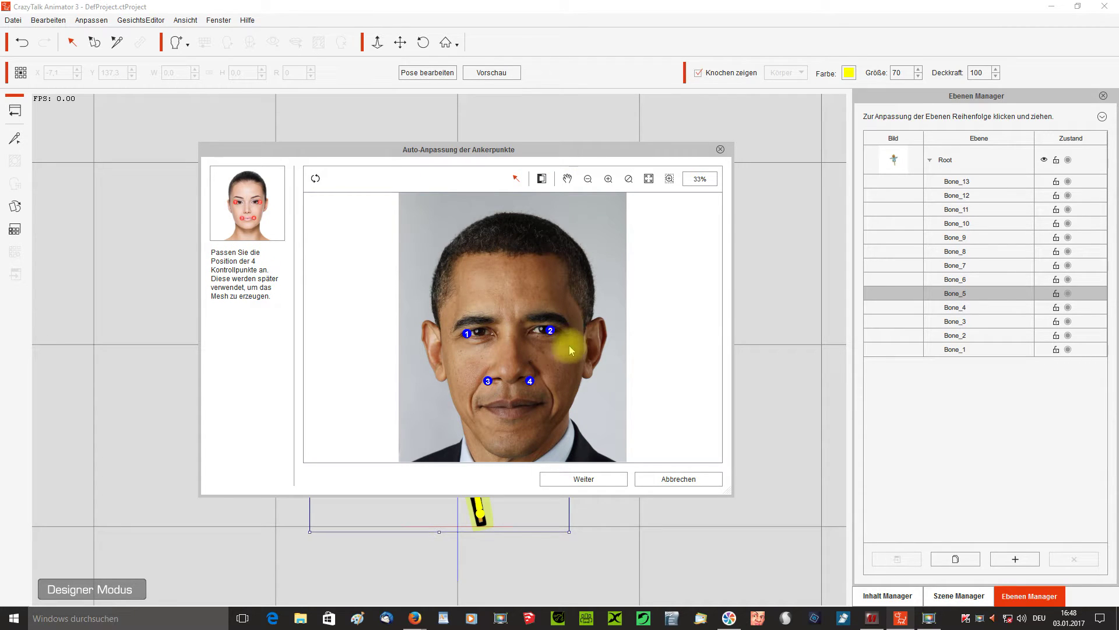
{"action": "scroll", "coordinate": [629, 316], "scroll_direction": "up", "scroll_amount": 1}
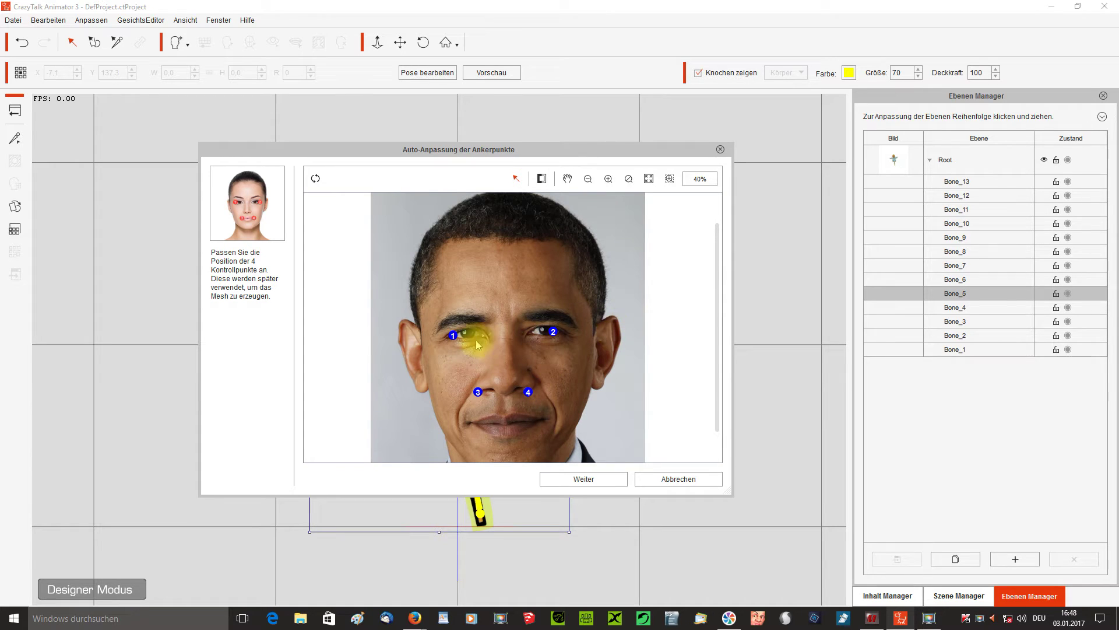
{"action": "left_click_drag", "start_coordinate": [453, 335], "coordinate": [447, 339]}
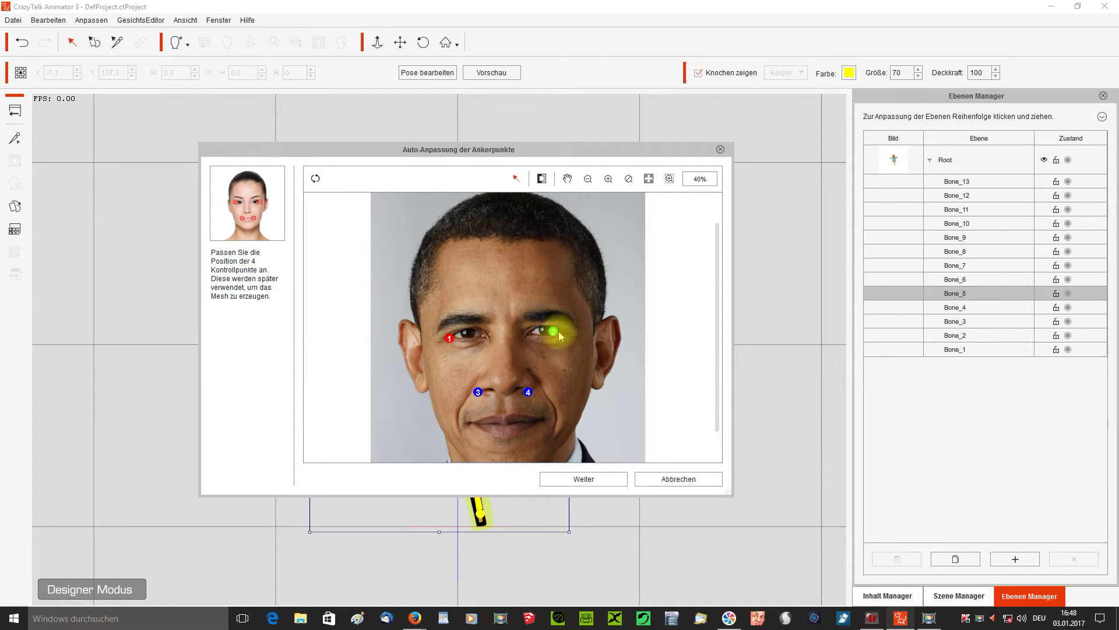
{"action": "left_click_drag", "start_coordinate": [559, 333], "coordinate": [565, 333]}
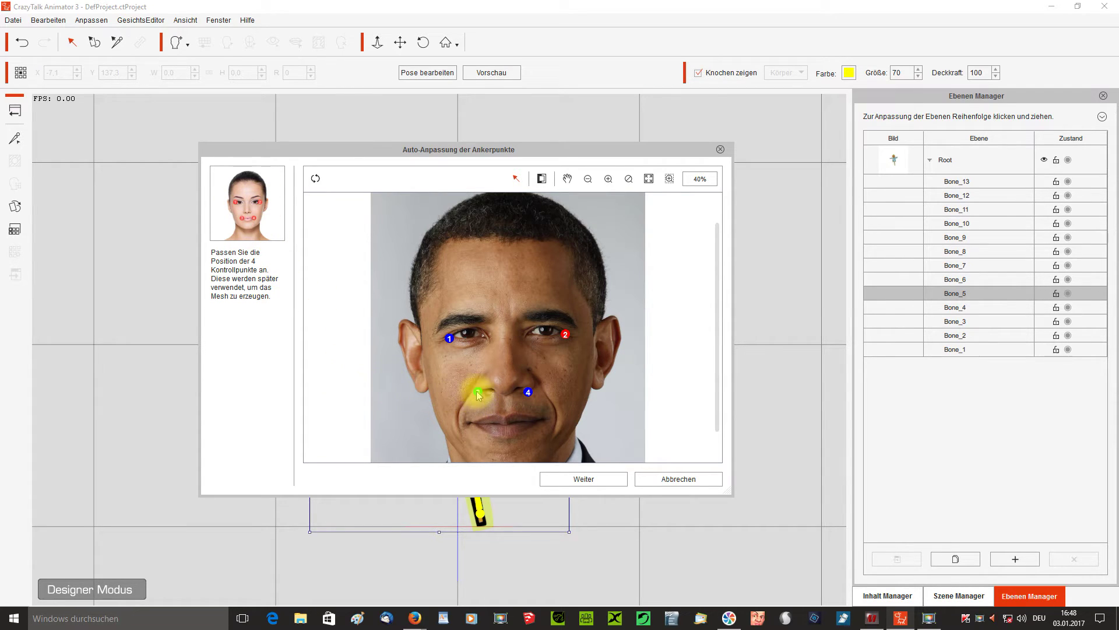
{"action": "left_click_drag", "start_coordinate": [477, 390], "coordinate": [470, 427]}
{"action": "left_click", "coordinate": [518, 410]}
{"action": "left_click_drag", "start_coordinate": [529, 393], "coordinate": [546, 424]}
{"action": "left_click", "coordinate": [472, 424]}
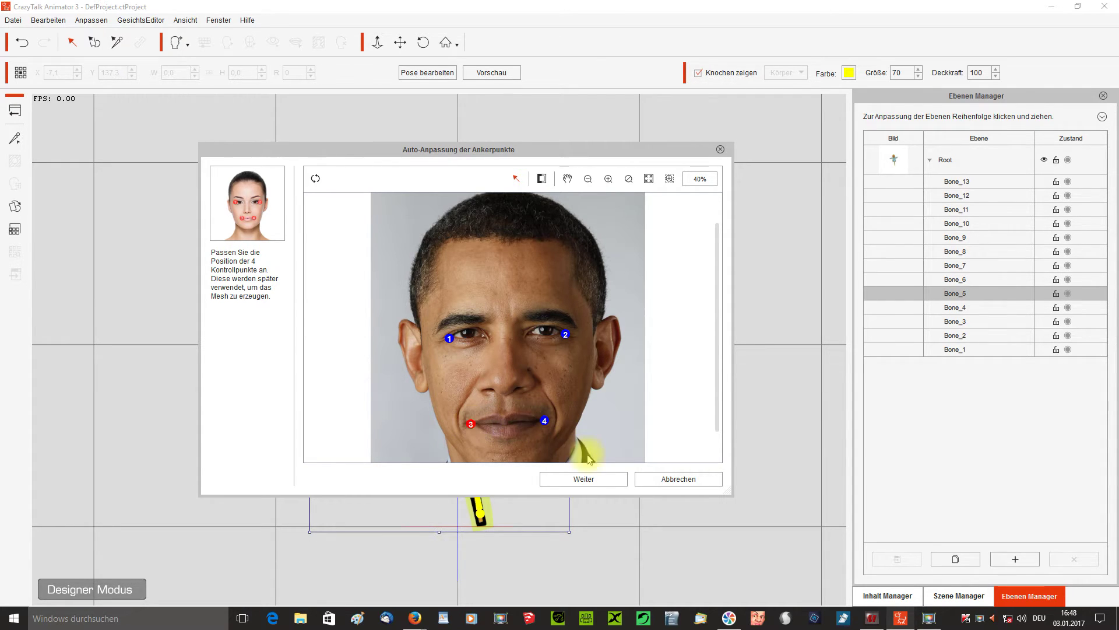
{"action": "left_click", "coordinate": [588, 477]}
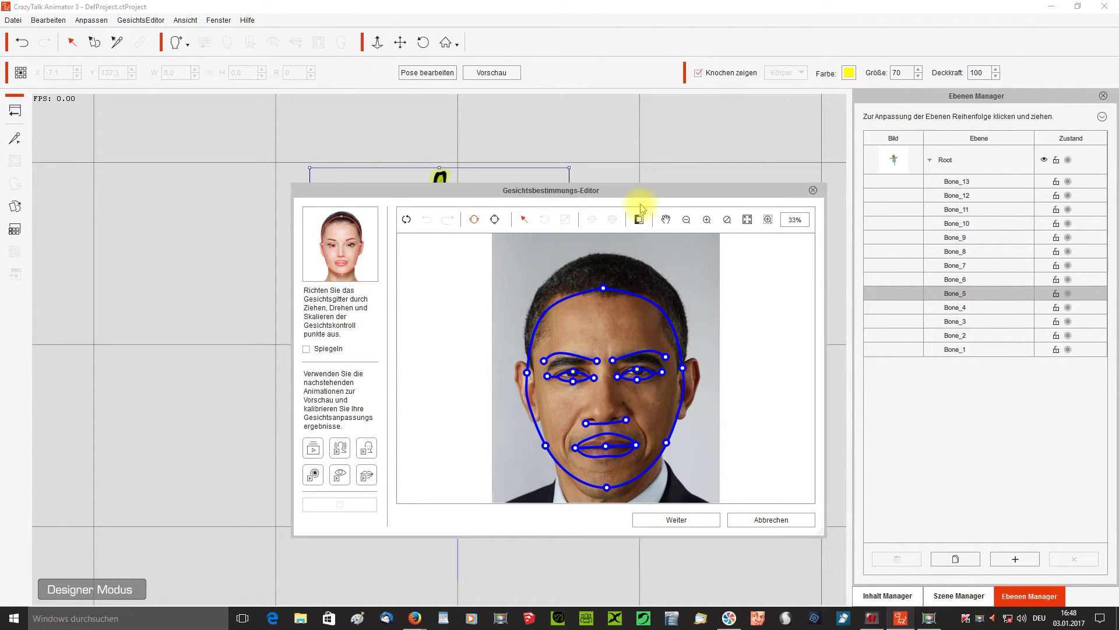
- Fit the face contour by lowering its lowest point to the chin and raising both side points to the temples
{"action": "left_click_drag", "start_coordinate": [634, 194], "coordinate": [507, 154]}
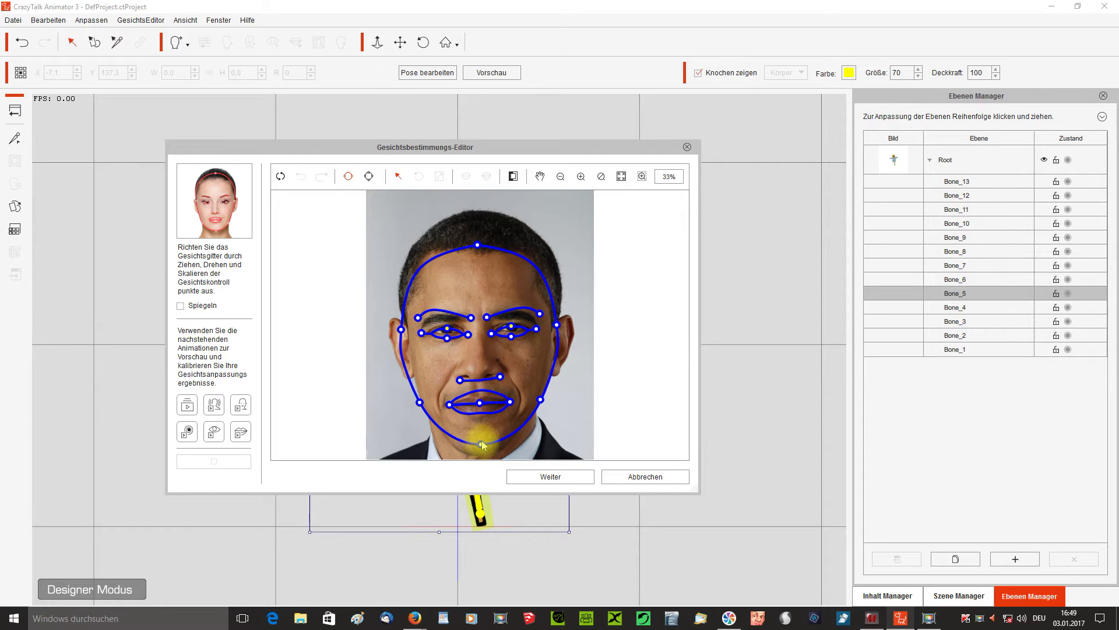
{"action": "left_click_drag", "start_coordinate": [481, 445], "coordinate": [478, 455]}
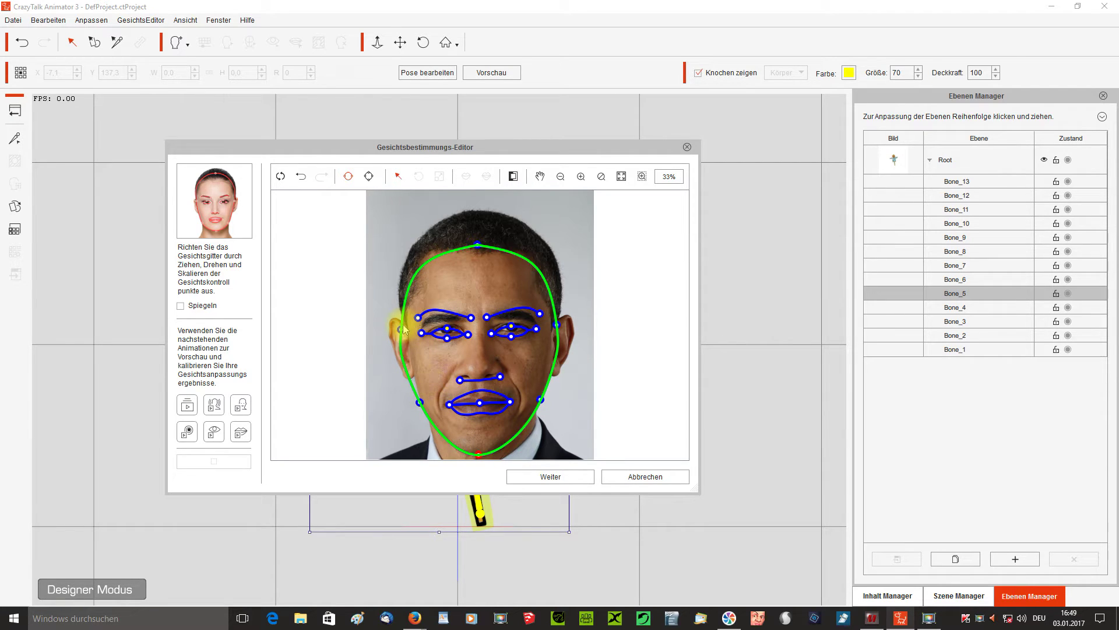
{"action": "left_click_drag", "start_coordinate": [401, 330], "coordinate": [406, 313]}
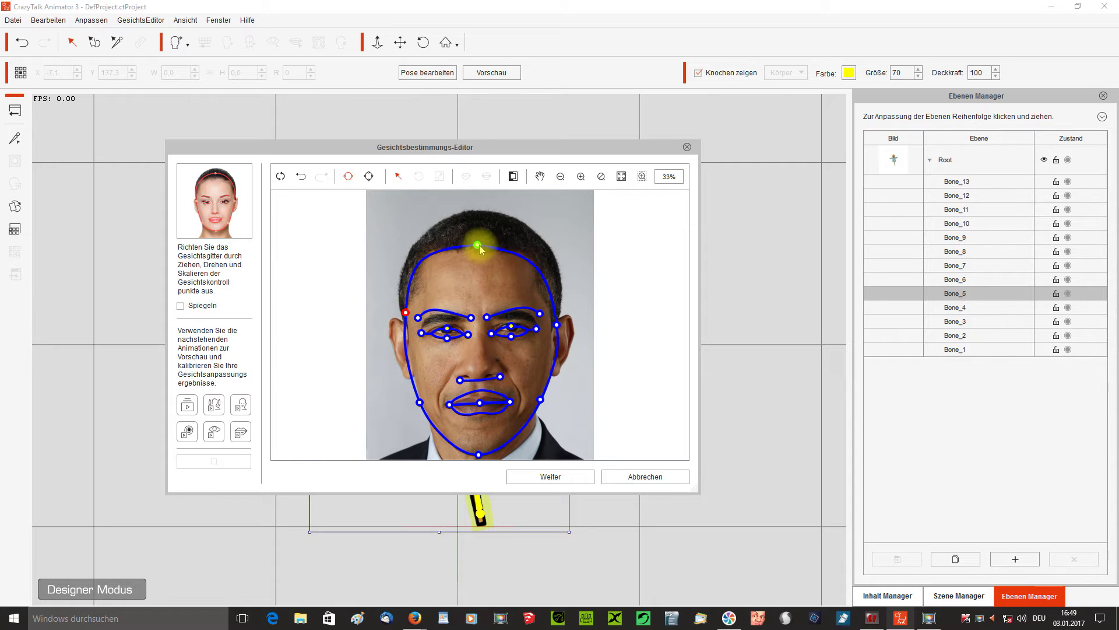
{"action": "left_click_drag", "start_coordinate": [557, 324], "coordinate": [555, 307]}
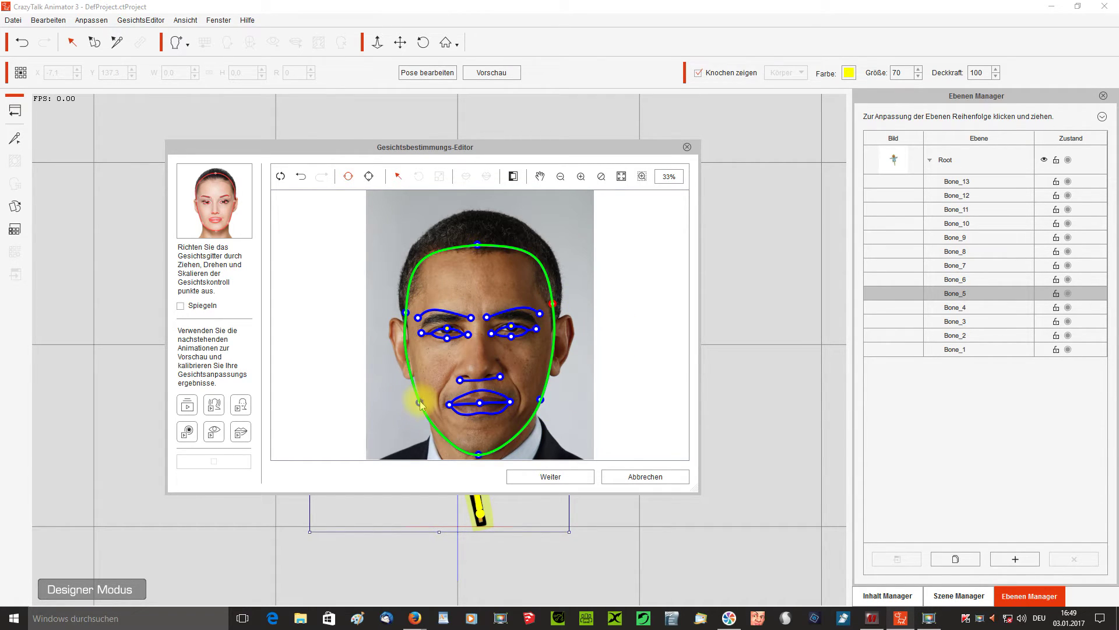
{"action": "left_click", "coordinate": [419, 401]}
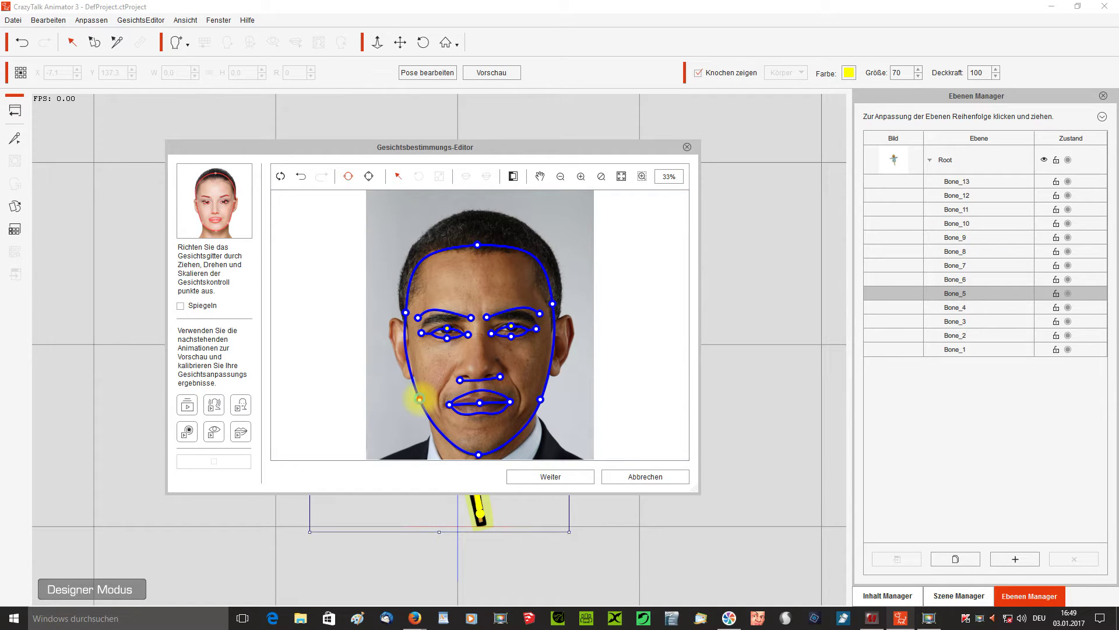
{"action": "left_click_drag", "start_coordinate": [407, 313], "coordinate": [407, 305]}
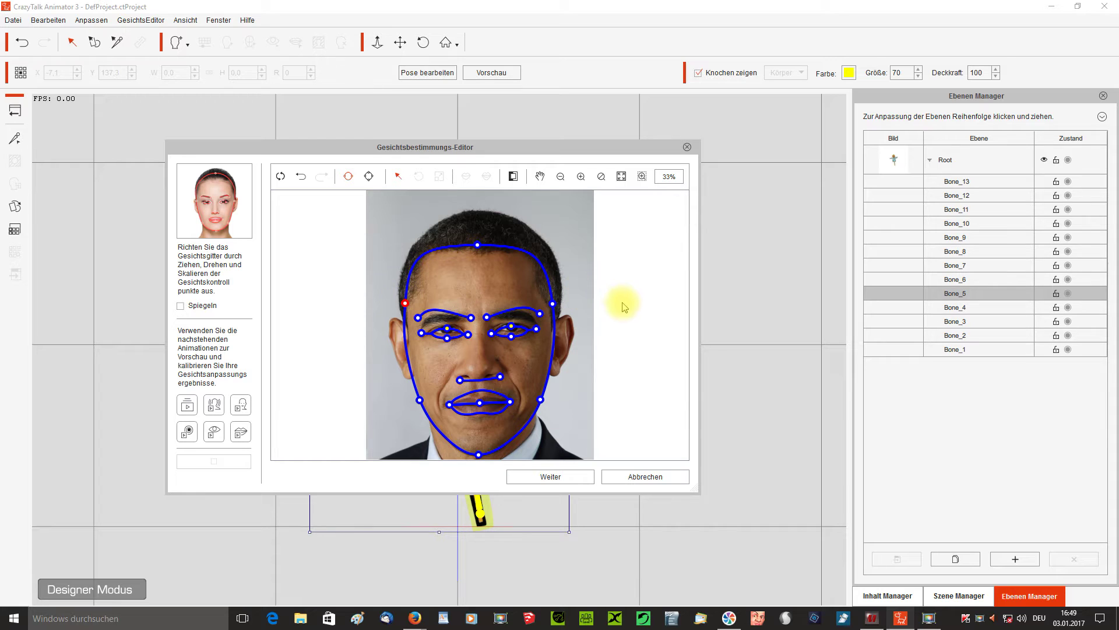
- Fit both eyebrow curves to the brows by shifting the image-left curve down and moving the inner and outer end points of each
{"action": "scroll", "coordinate": [621, 309], "scroll_direction": "up", "scroll_amount": 2}
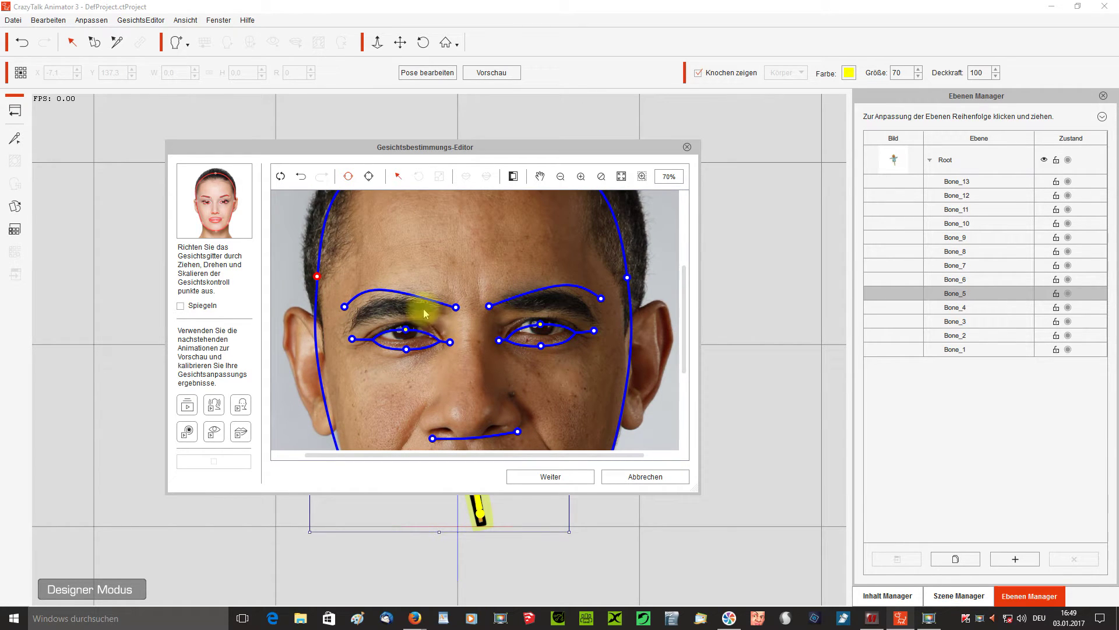
{"action": "scroll", "coordinate": [423, 313], "scroll_direction": "up", "scroll_amount": 2}
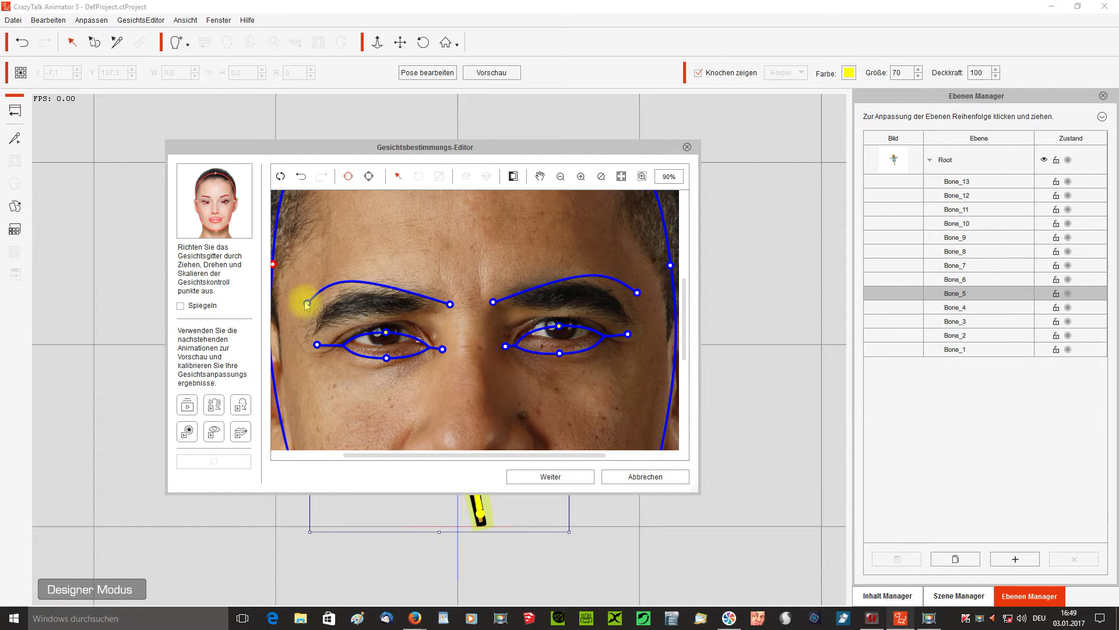
{"action": "left_click", "coordinate": [370, 285]}
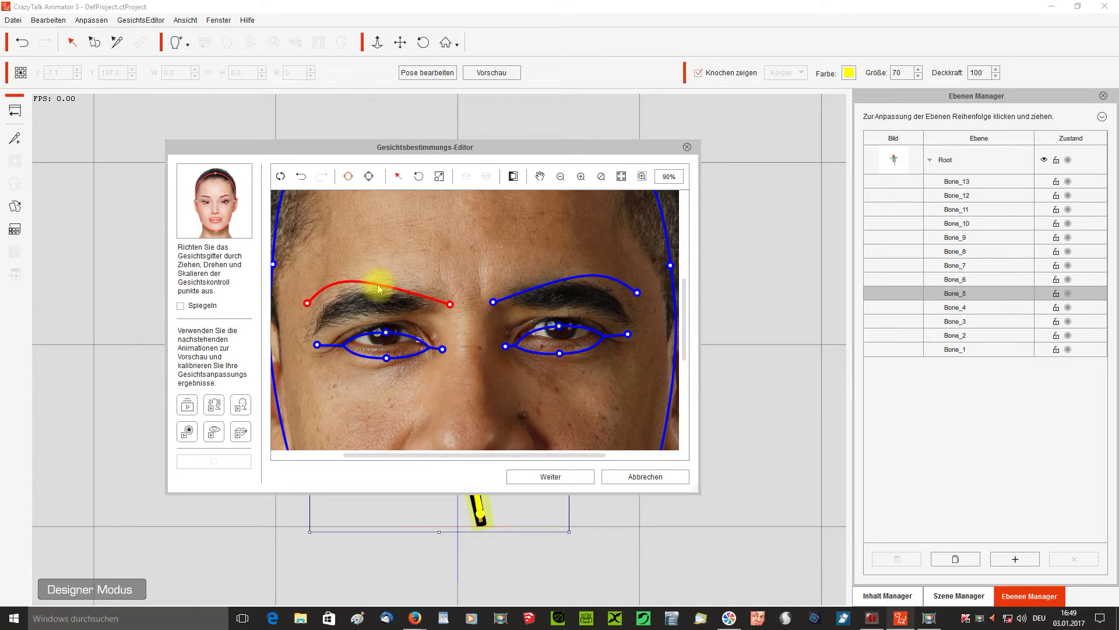
{"action": "mouse_move", "coordinate": [378, 287]}
{"action": "left_mouse_down"}
{"action": "mouse_move", "coordinate": [404, 257]}
{"action": "mouse_move", "coordinate": [374, 295]}
{"action": "mouse_move", "coordinate": [391, 311]}
{"action": "mouse_move", "coordinate": [383, 298]}
{"action": "left_mouse_up"}
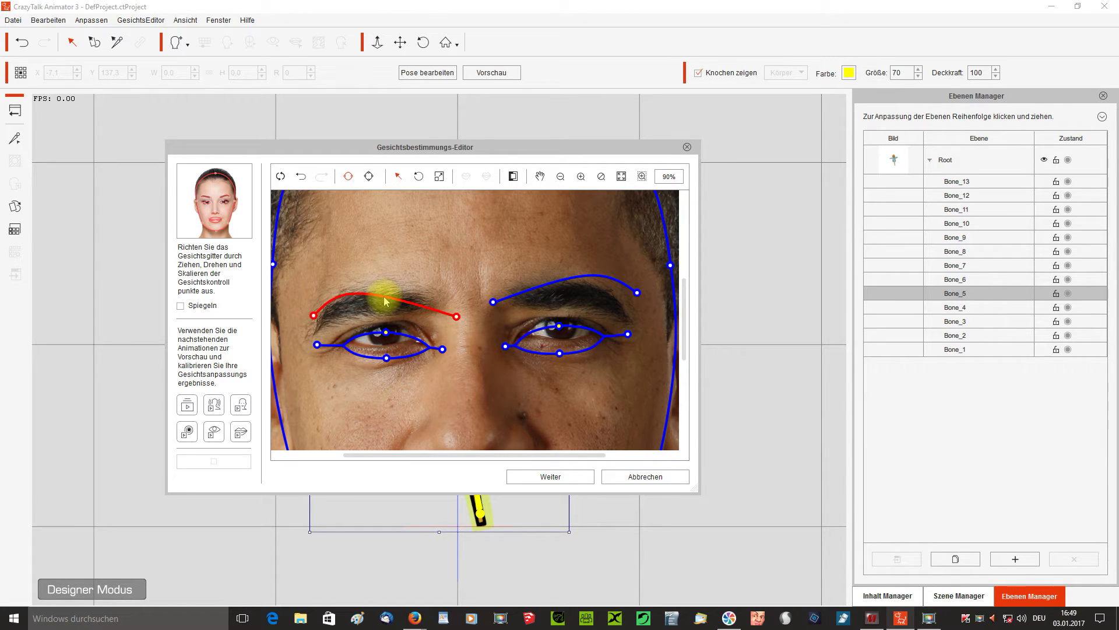
{"action": "left_click", "coordinate": [421, 278]}
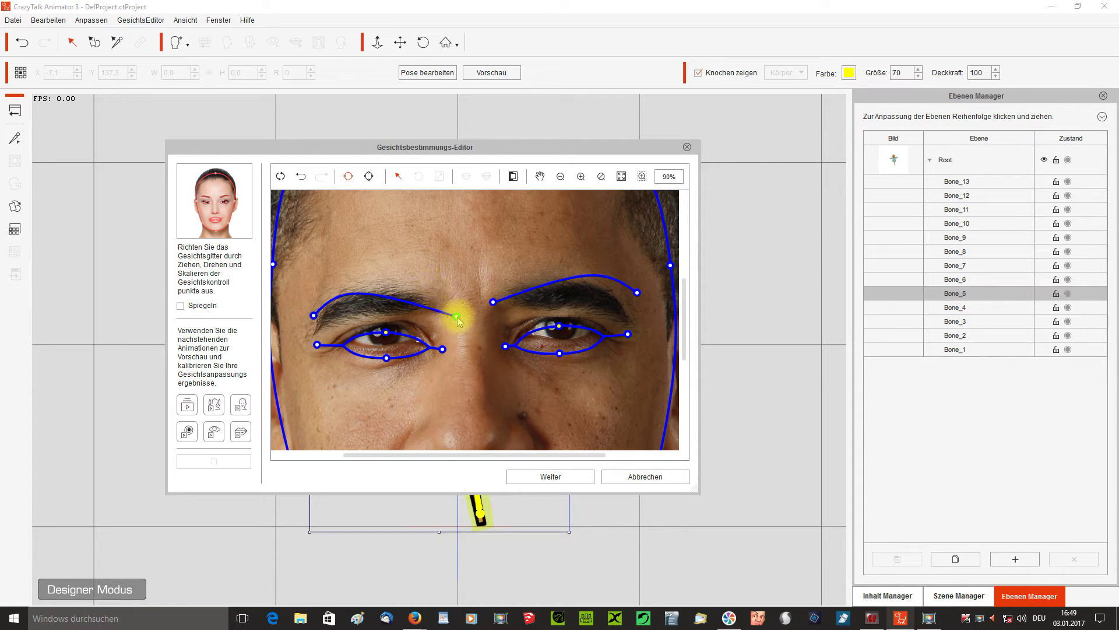
{"action": "left_click_drag", "start_coordinate": [458, 318], "coordinate": [424, 307]}
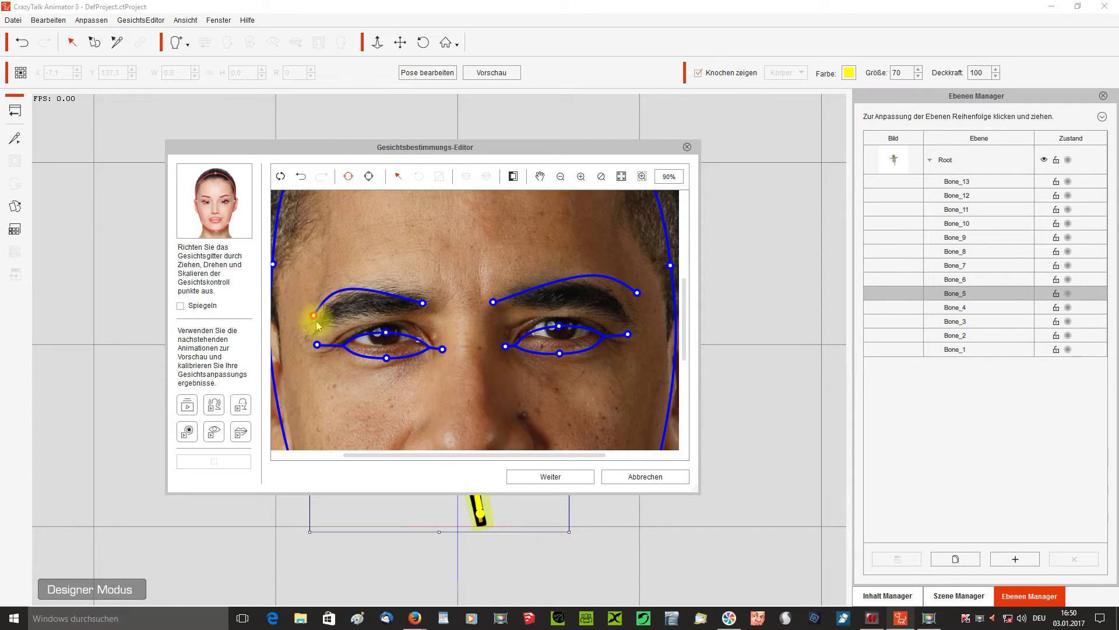
{"action": "mouse_move", "coordinate": [318, 325]}
{"action": "left_mouse_down"}
{"action": "mouse_move", "coordinate": [309, 319]}
{"action": "mouse_move", "coordinate": [322, 330]}
{"action": "left_mouse_up"}
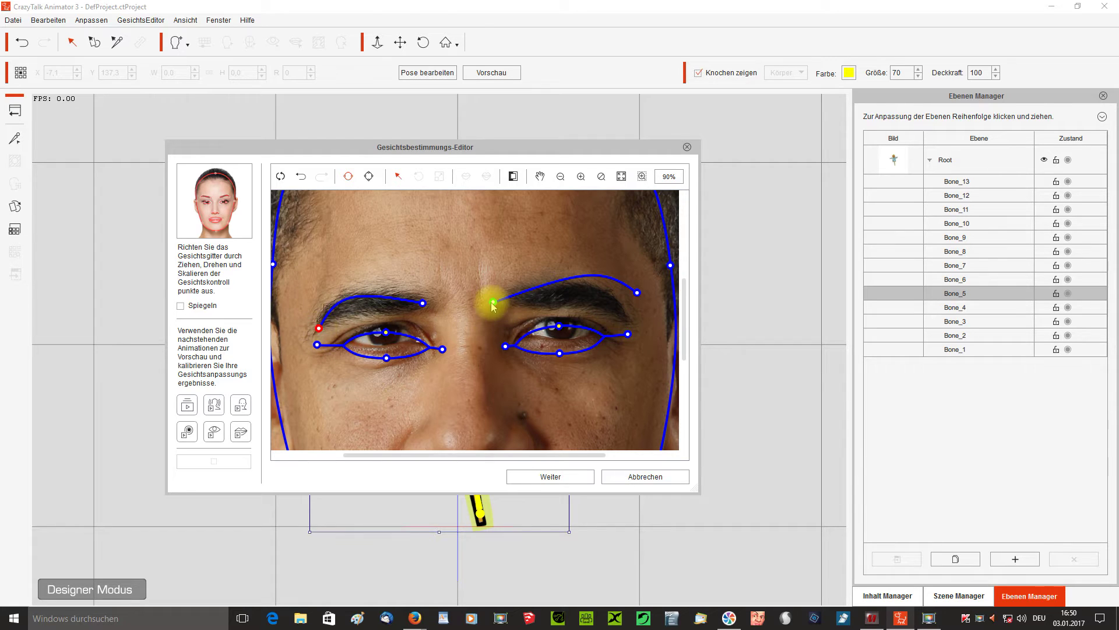
{"action": "left_click_drag", "start_coordinate": [492, 303], "coordinate": [516, 298]}
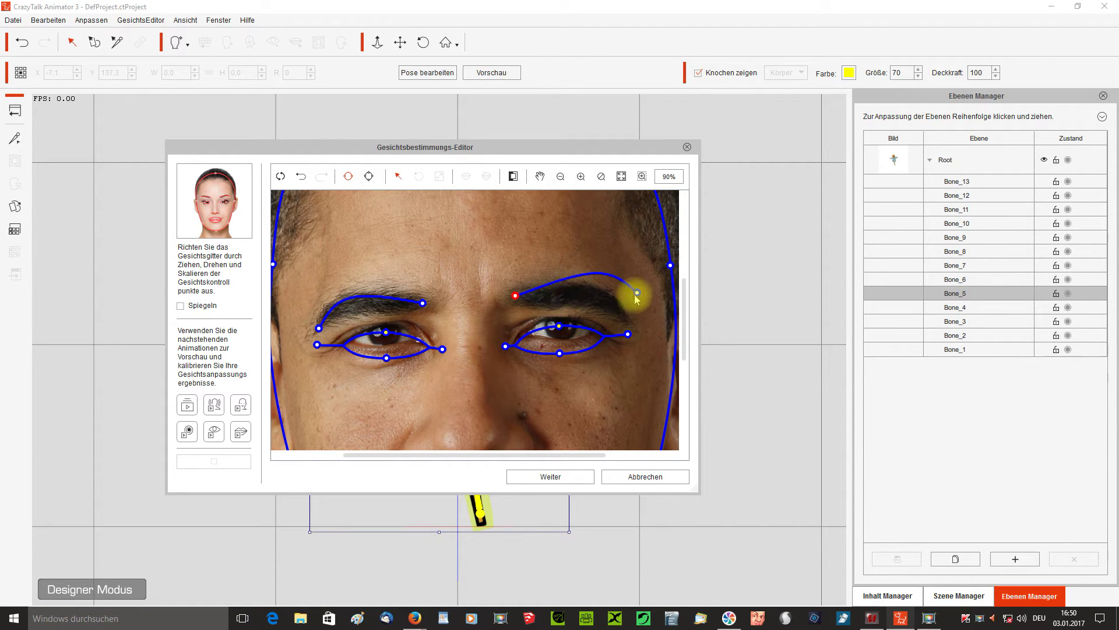
{"action": "left_click_drag", "start_coordinate": [637, 292], "coordinate": [625, 317]}
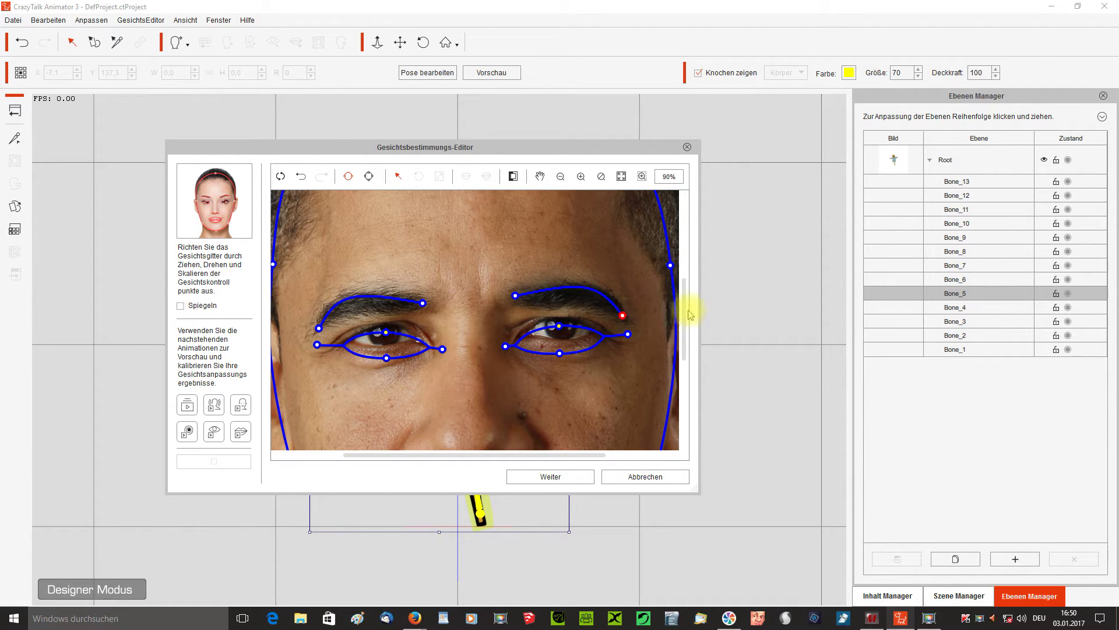
- Shift the whole outline of the image-right eye slightly upward so it sits over the eye
{"action": "scroll", "coordinate": [656, 324], "scroll_direction": "up", "scroll_amount": 2}
{"action": "scroll", "coordinate": [655, 324], "scroll_direction": "down", "scroll_amount": 1}
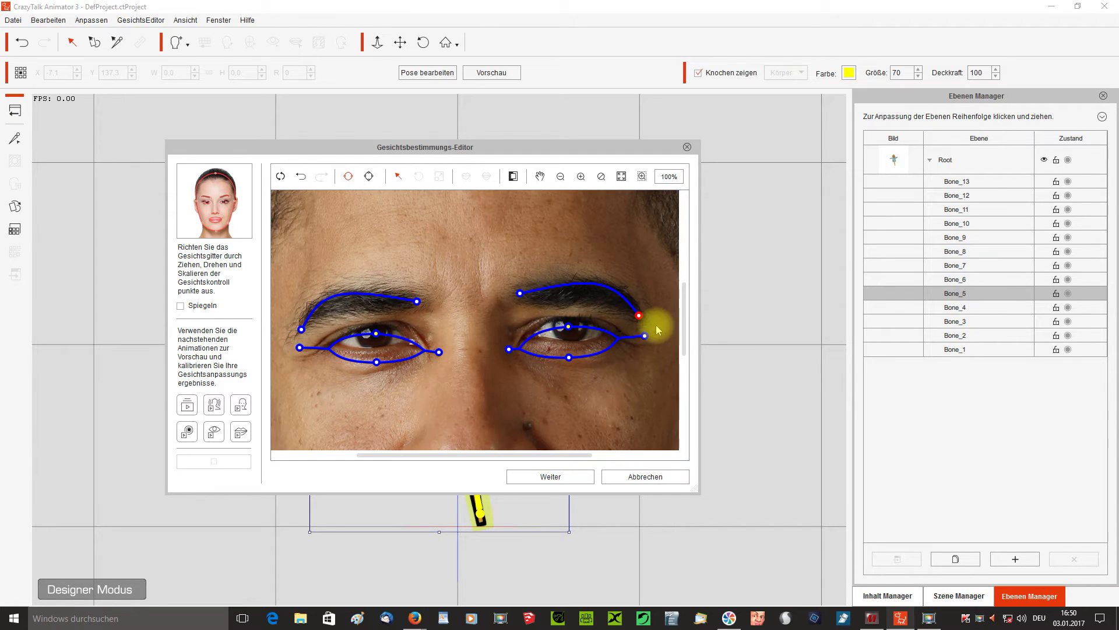
{"action": "left_click_drag", "start_coordinate": [589, 327], "coordinate": [590, 321]}
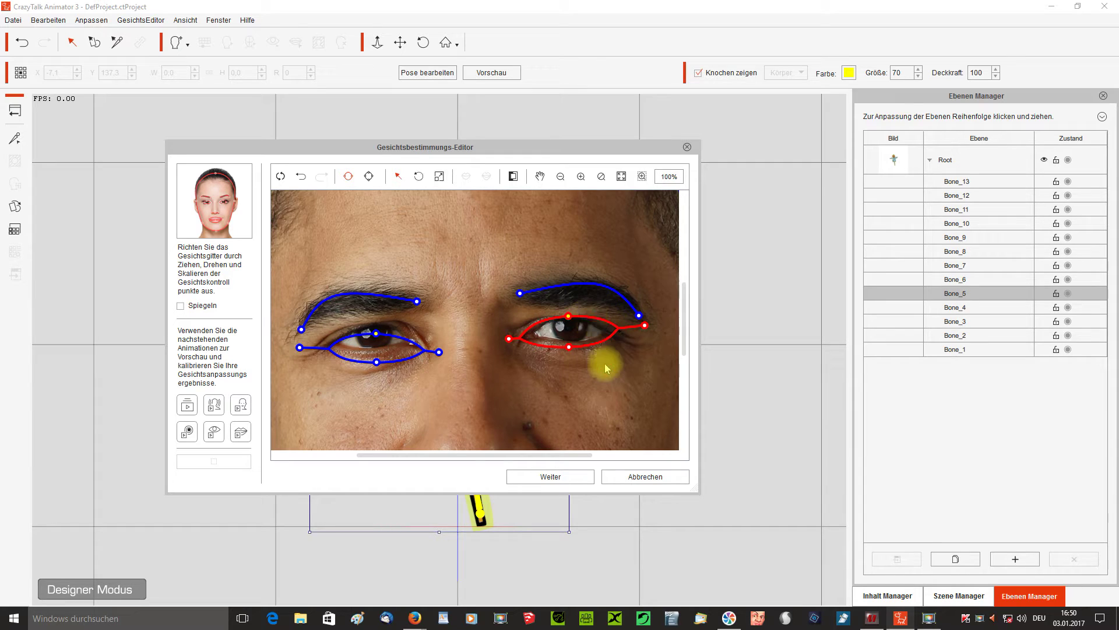
{"action": "left_click", "coordinate": [650, 359]}
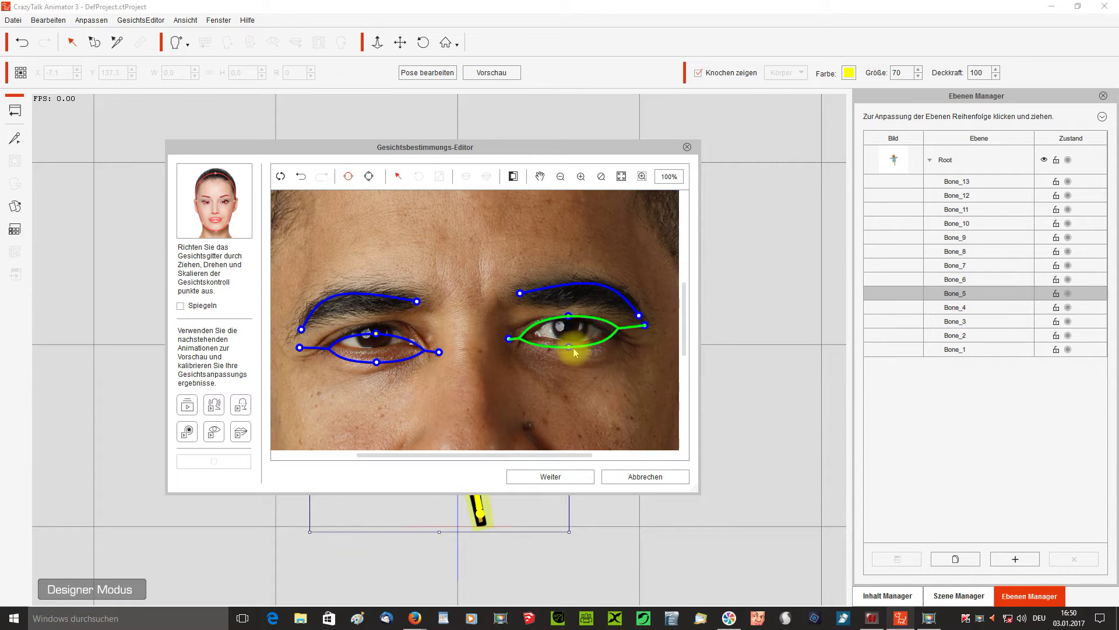
- Fit the image-right eye outline by raising its lower lid point and moving the inner and outer corner points inward
{"action": "scroll", "coordinate": [583, 345], "scroll_direction": "up", "scroll_amount": 8}
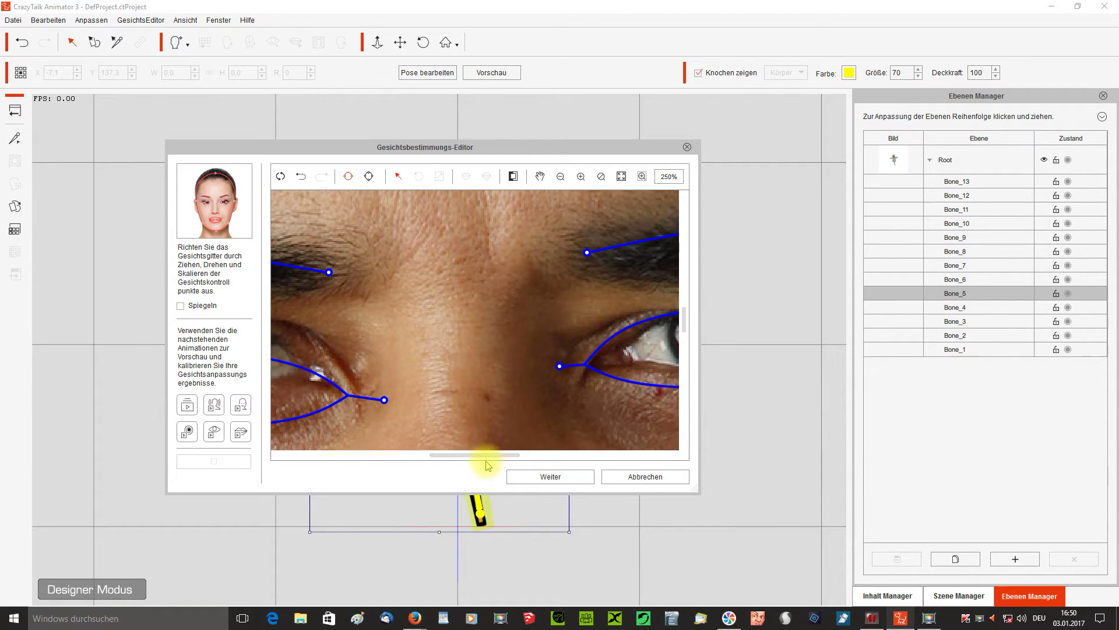
{"action": "left_click_drag", "start_coordinate": [482, 455], "coordinate": [539, 459]}
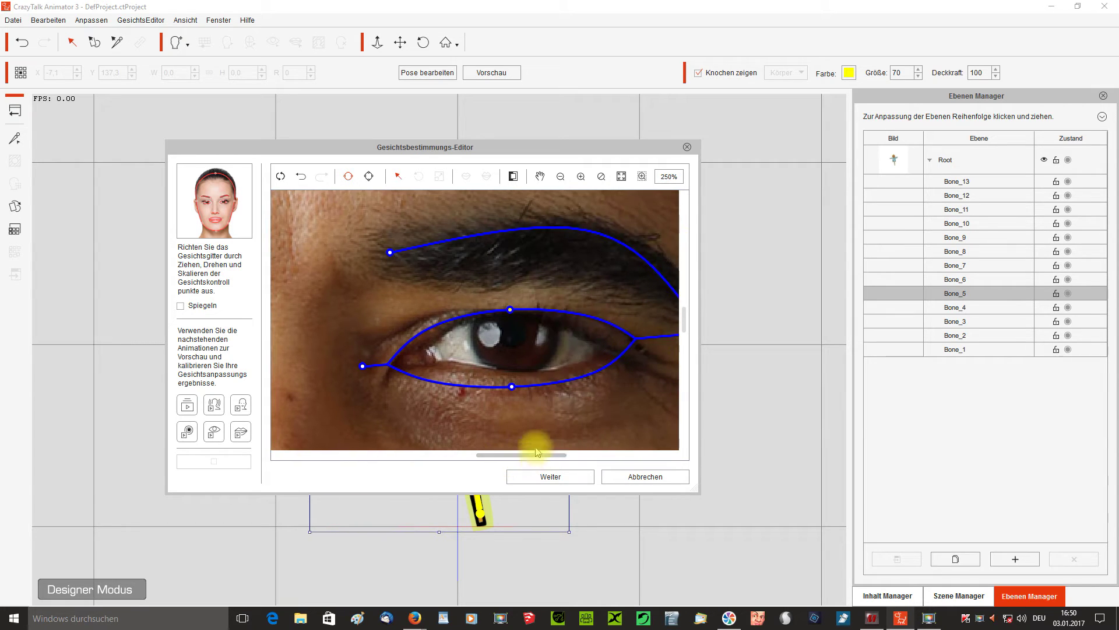
{"action": "left_click_drag", "start_coordinate": [510, 386], "coordinate": [515, 377]}
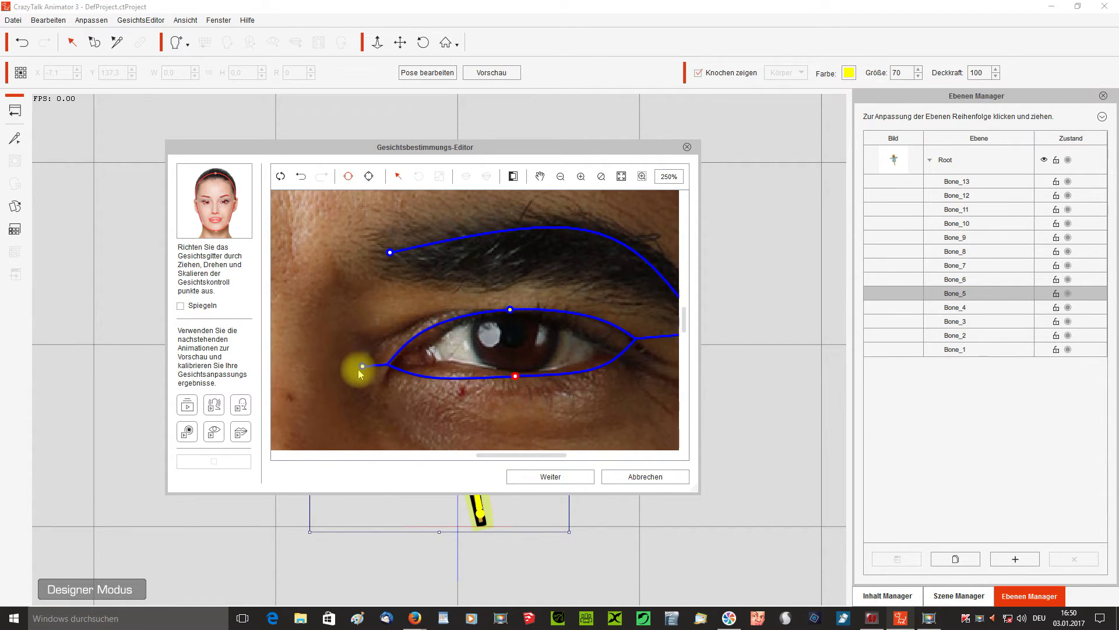
{"action": "left_click_drag", "start_coordinate": [357, 369], "coordinate": [407, 352]}
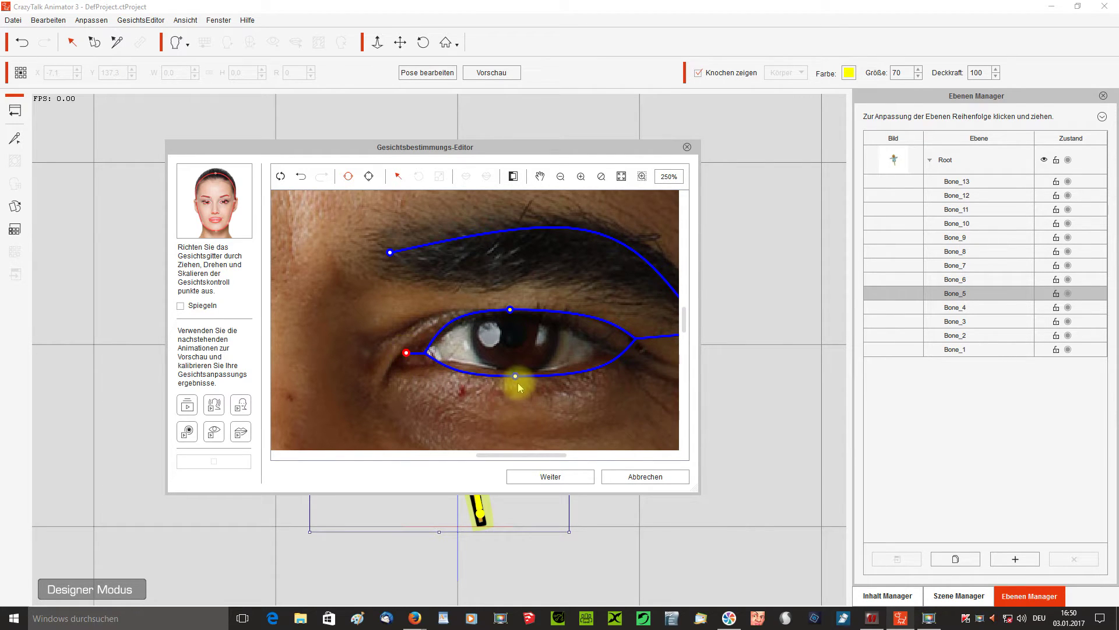
{"action": "left_click_drag", "start_coordinate": [514, 379], "coordinate": [509, 371]}
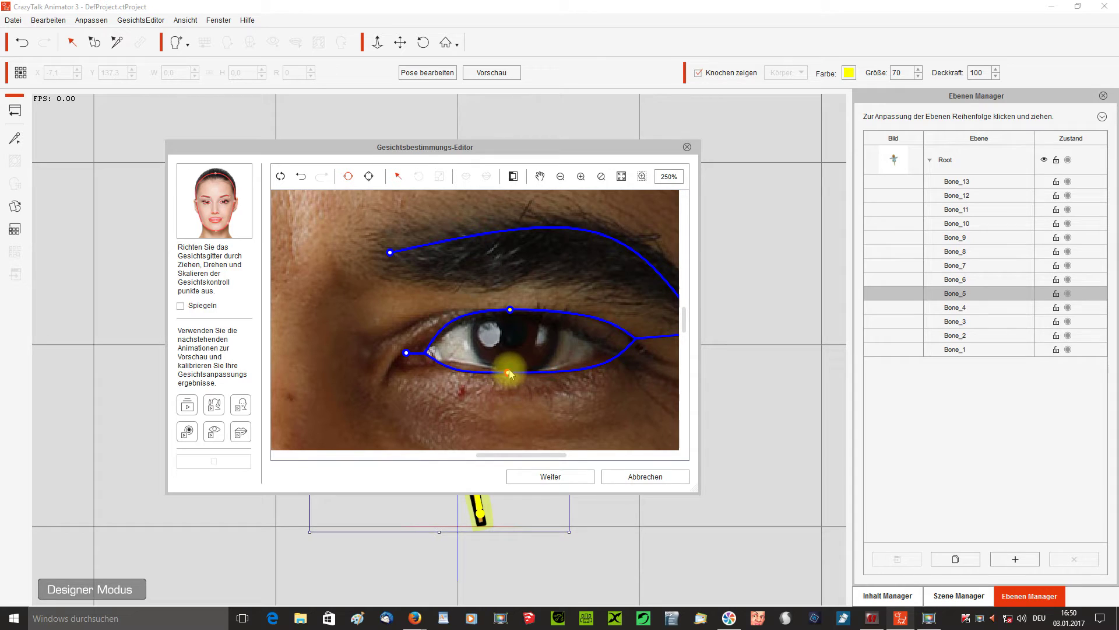
{"action": "left_click", "coordinate": [511, 310]}
{"action": "left_click_drag", "start_coordinate": [500, 457], "coordinate": [545, 457]}
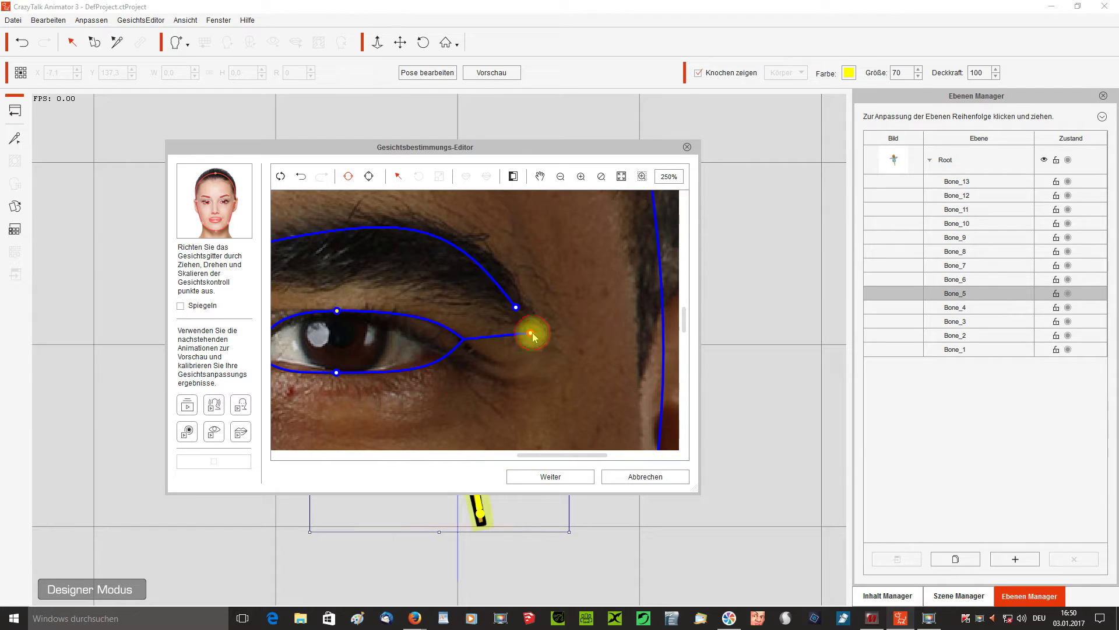
{"action": "left_click_drag", "start_coordinate": [532, 333], "coordinate": [477, 347]}
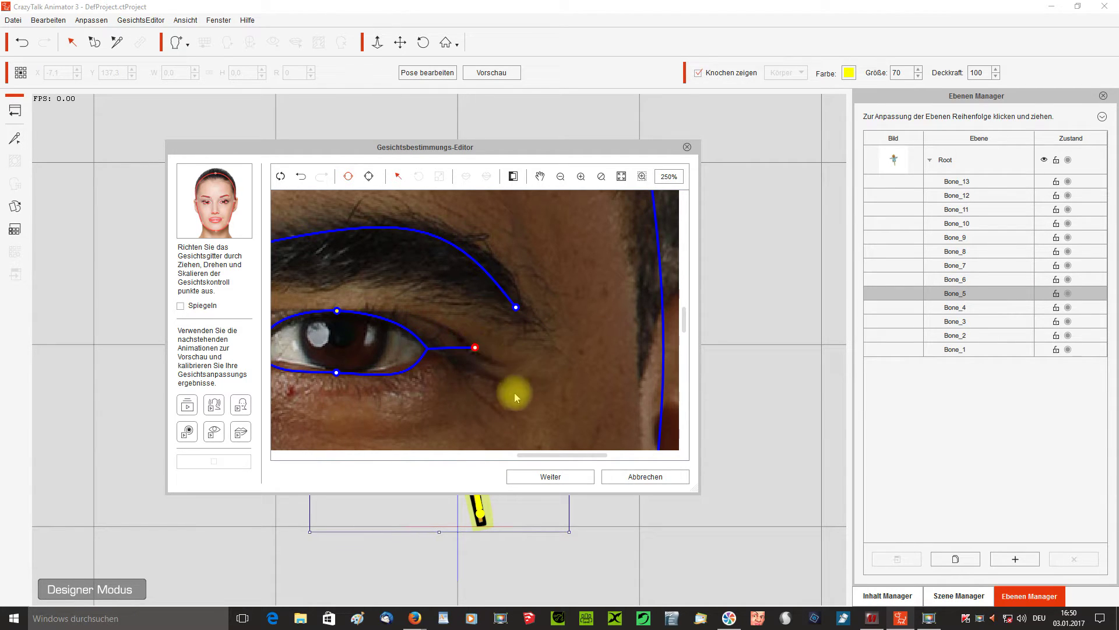
- Fit the image-left eye outline by shifting it upward, raising the lower lid point and moving the outer and inner corner points inward
{"action": "left_click_drag", "start_coordinate": [562, 454], "coordinate": [414, 456]}
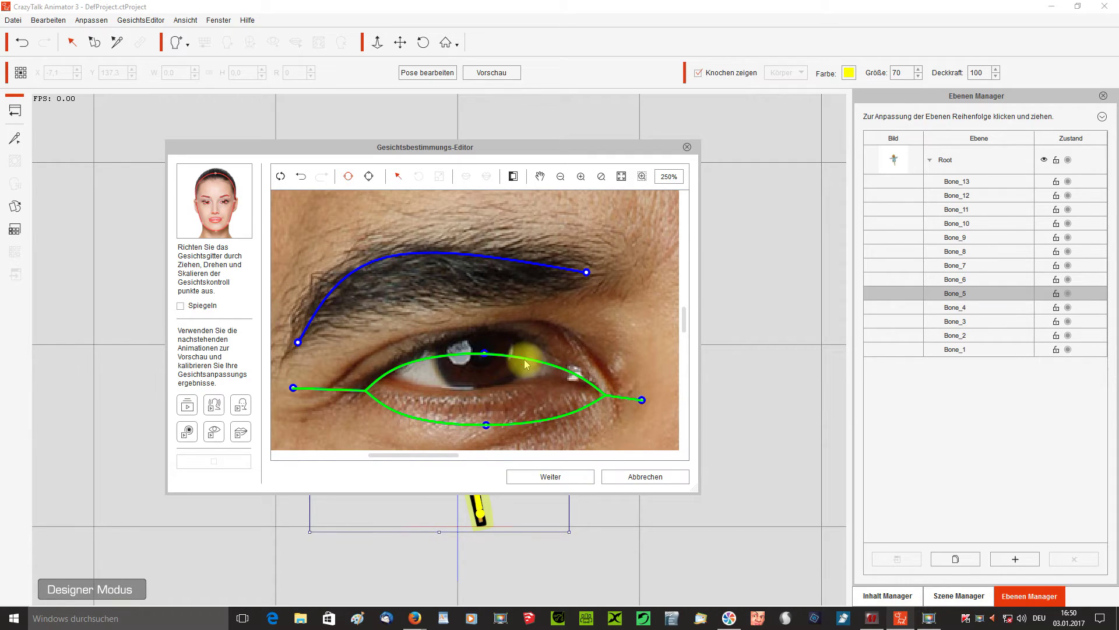
{"action": "left_click_drag", "start_coordinate": [527, 360], "coordinate": [487, 334]}
{"action": "left_click", "coordinate": [586, 341]}
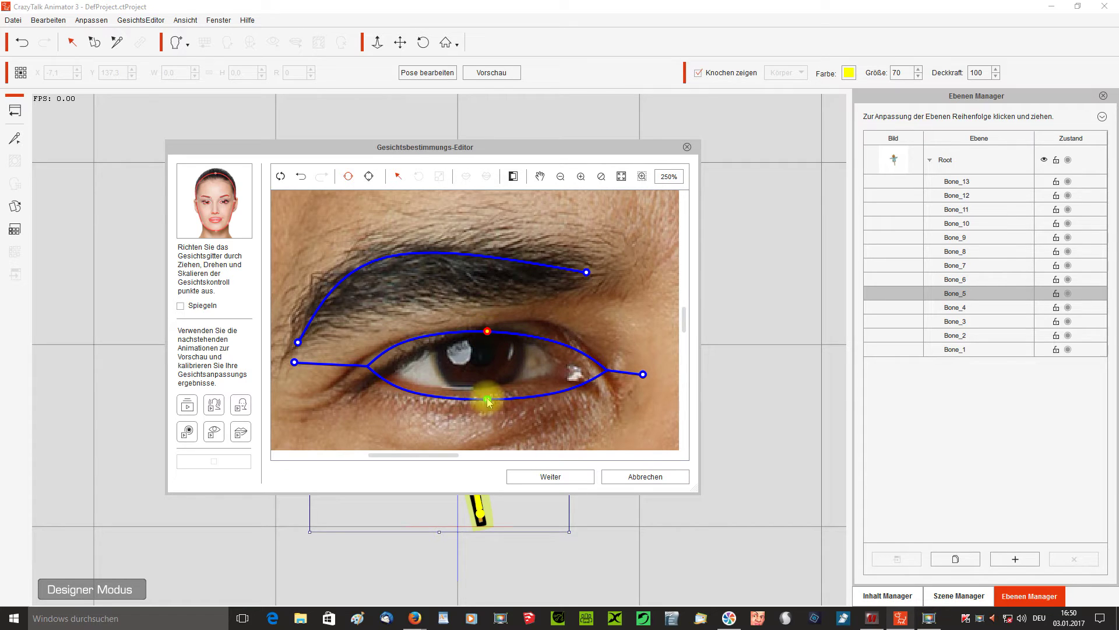
{"action": "left_click_drag", "start_coordinate": [488, 398], "coordinate": [487, 392]}
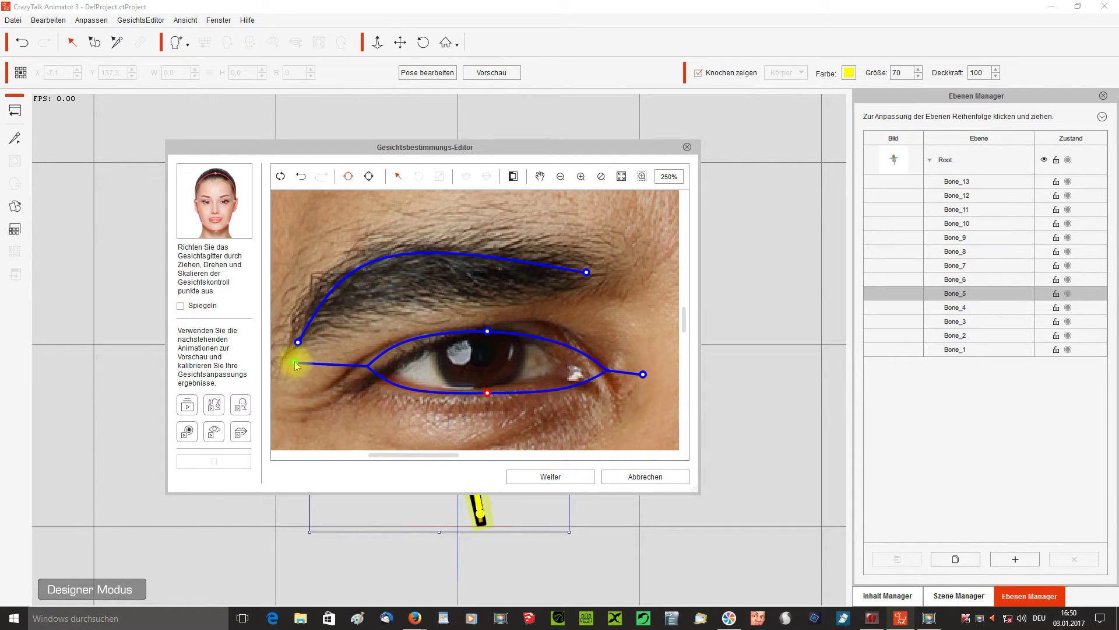
{"action": "left_click_drag", "start_coordinate": [295, 362], "coordinate": [336, 371]}
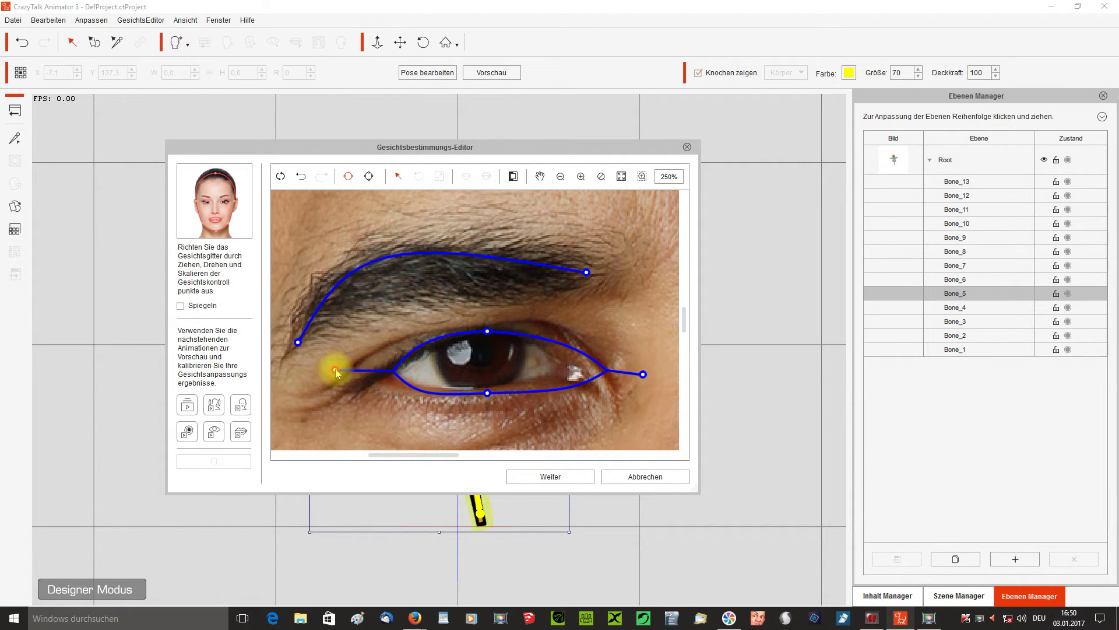
{"action": "left_click", "coordinate": [642, 375]}
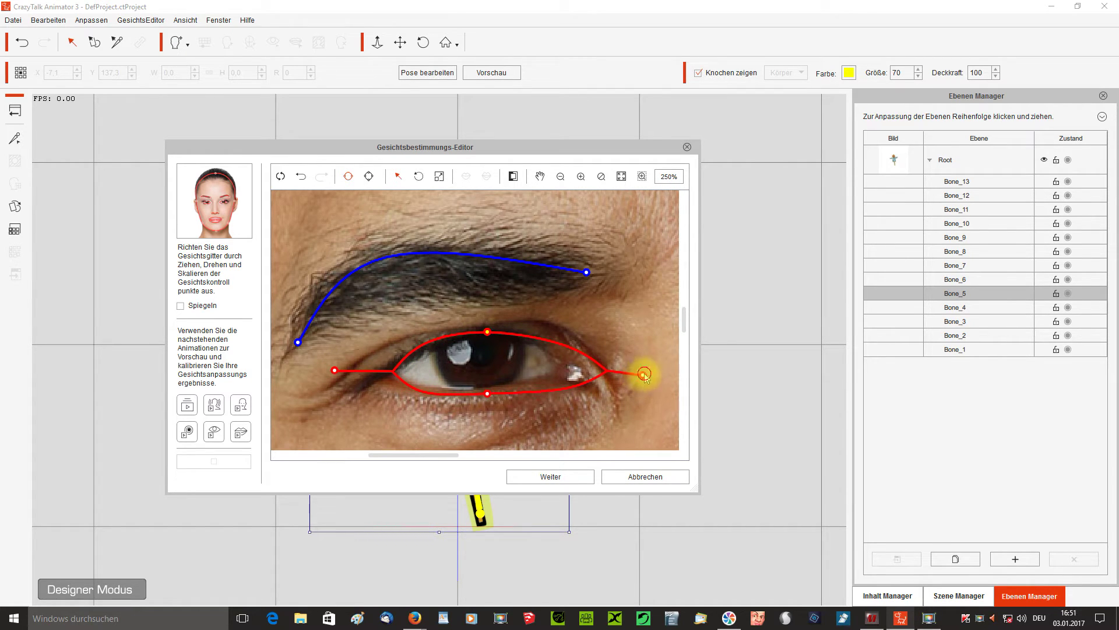
{"action": "left_click_drag", "start_coordinate": [643, 375], "coordinate": [640, 375]}
{"action": "left_click_drag", "start_coordinate": [643, 376], "coordinate": [599, 366]}
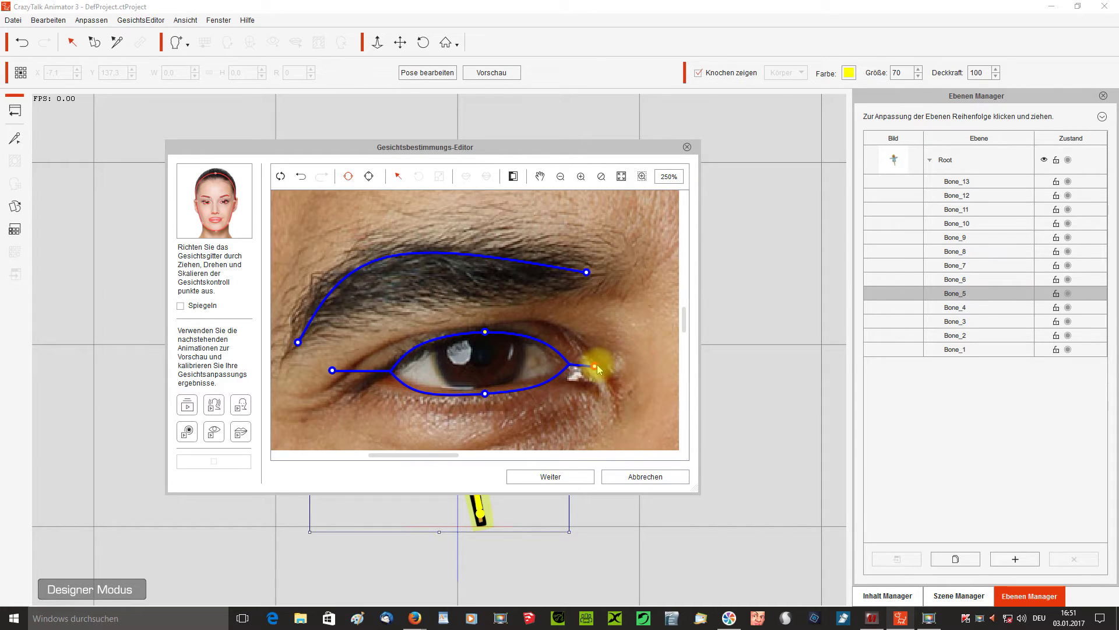
- Fit the nose line by moving it up under the nostrils, placing its end points at the nostril wings and lowering it slightly
{"action": "left_click_drag", "start_coordinate": [684, 323], "coordinate": [684, 372]}
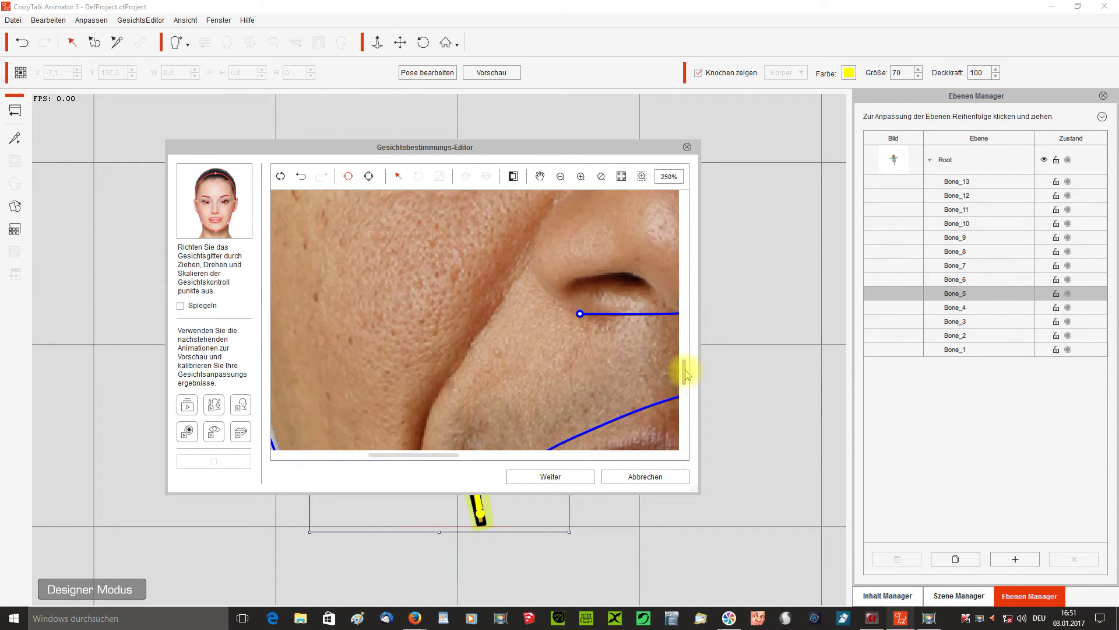
{"action": "left_click_drag", "start_coordinate": [441, 462], "coordinate": [518, 438]}
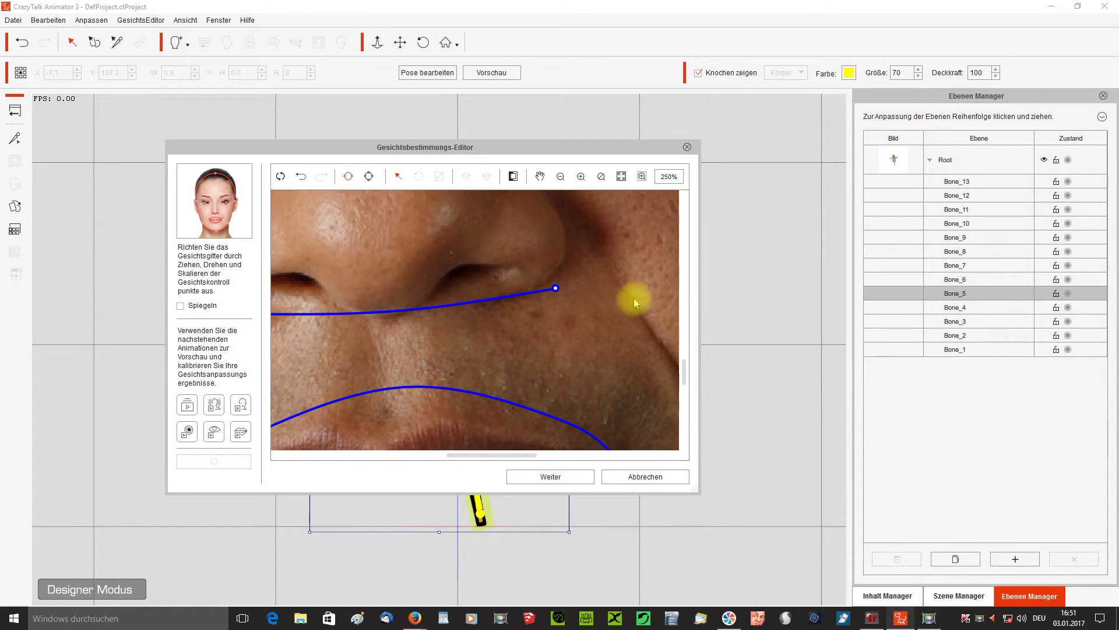
{"action": "left_click", "coordinate": [560, 176]}
{"action": "left_click", "coordinate": [561, 177]}
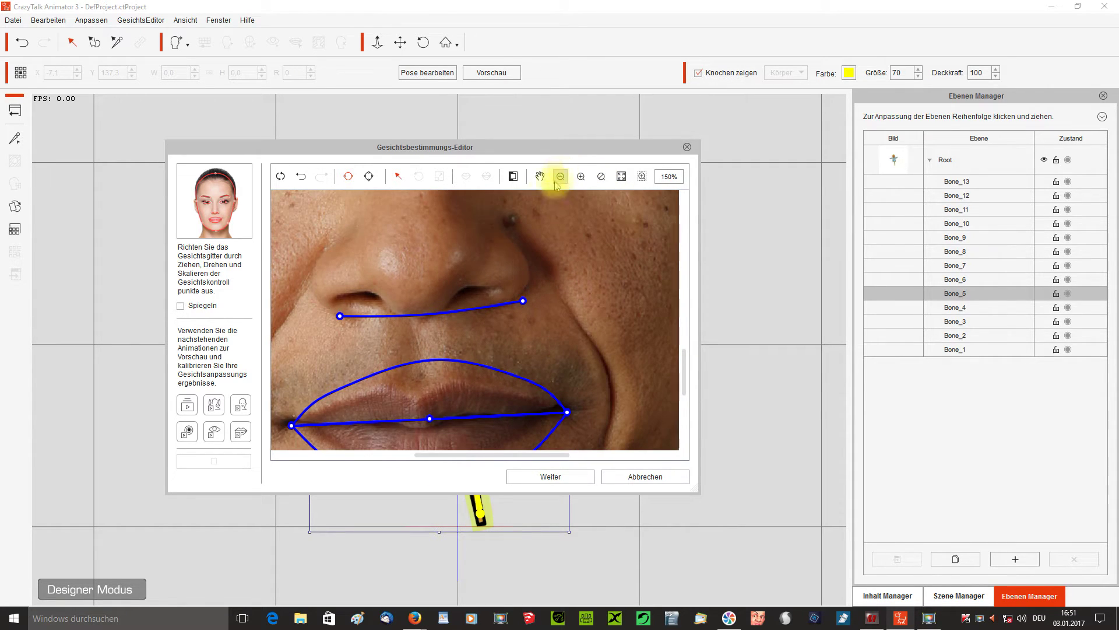
{"action": "left_click", "coordinate": [406, 317]}
{"action": "left_click_drag", "start_coordinate": [406, 317], "coordinate": [399, 291]}
{"action": "left_click", "coordinate": [488, 285]}
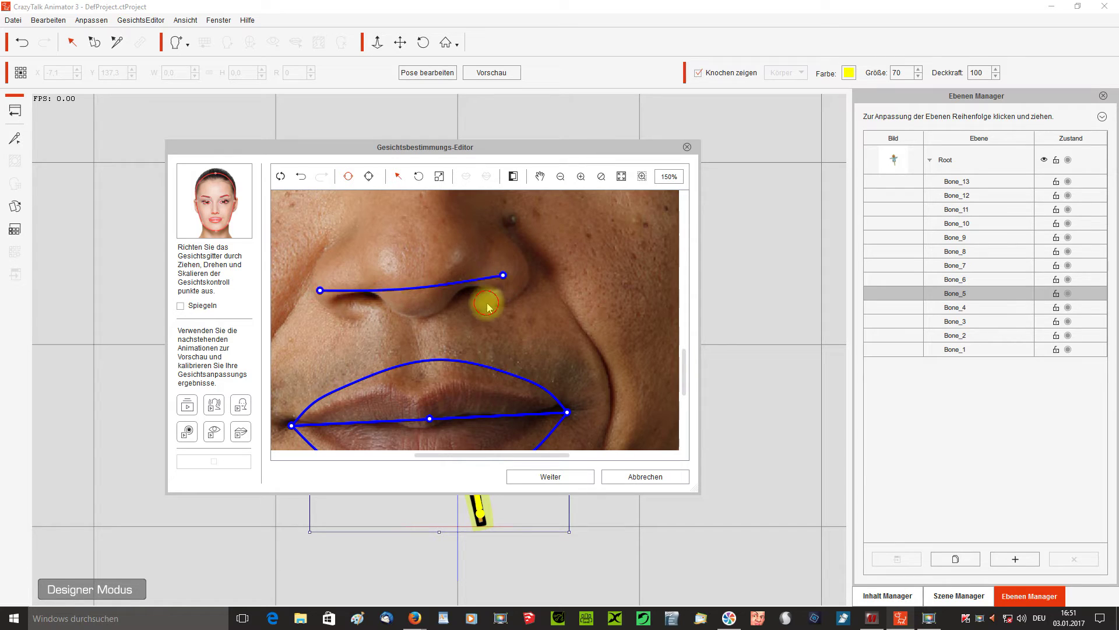
{"action": "left_click", "coordinate": [504, 277]}
{"action": "left_click_drag", "start_coordinate": [505, 276], "coordinate": [528, 283]}
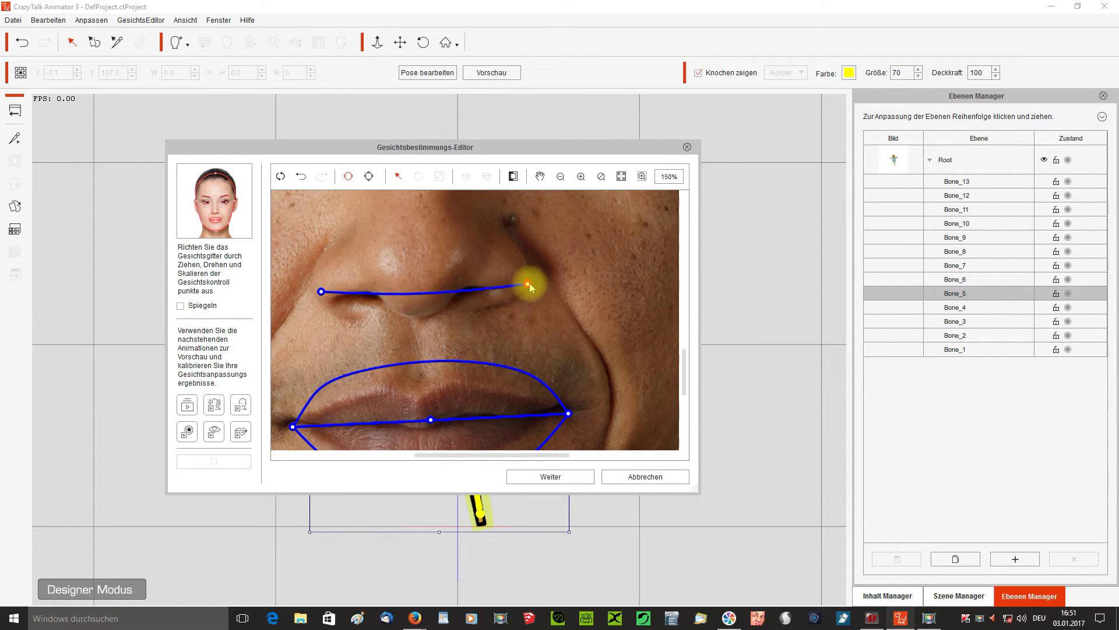
{"action": "left_click_drag", "start_coordinate": [324, 292], "coordinate": [310, 295]}
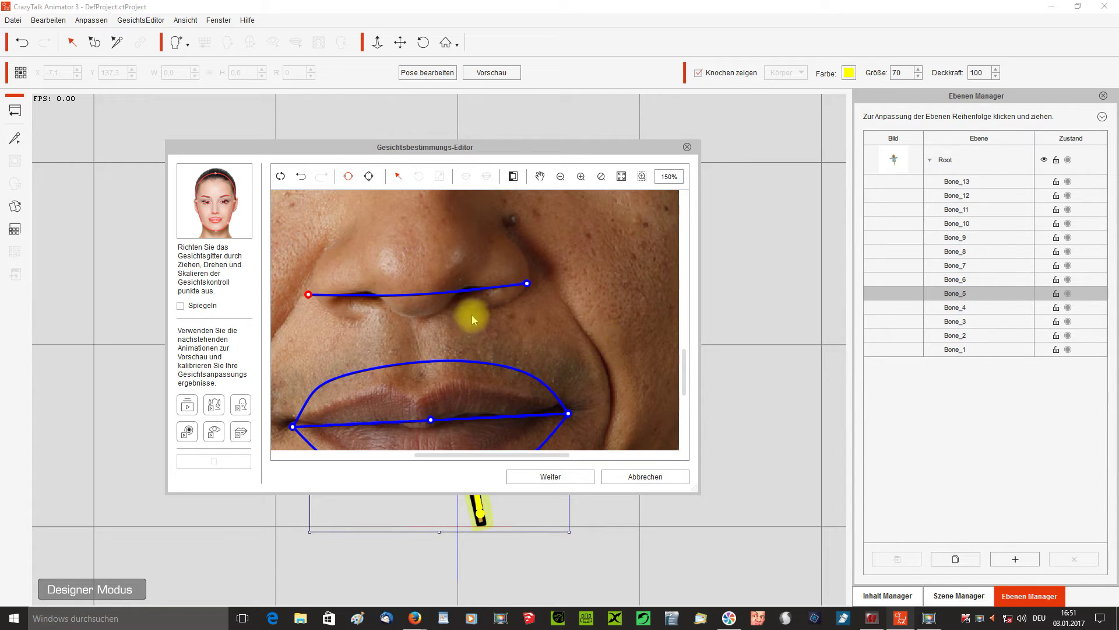
{"action": "left_click_drag", "start_coordinate": [427, 293], "coordinate": [429, 302]}
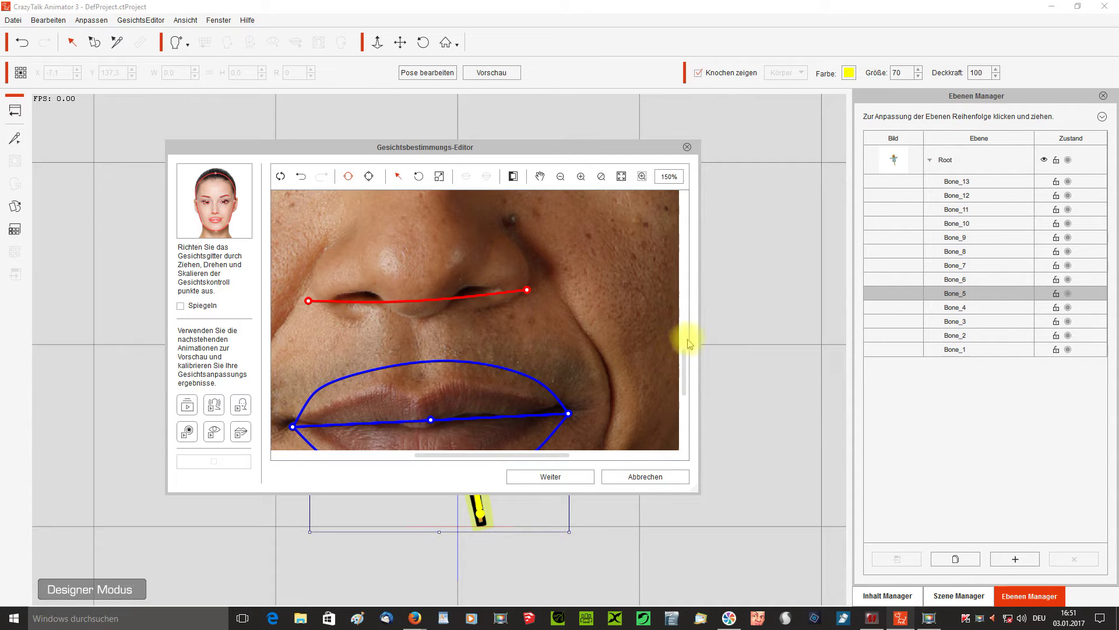
- Lower the mouth's centre point onto the line between the lips and pull both jaw-side contour points slightly inward
{"action": "left_click_drag", "start_coordinate": [687, 349], "coordinate": [685, 378]}
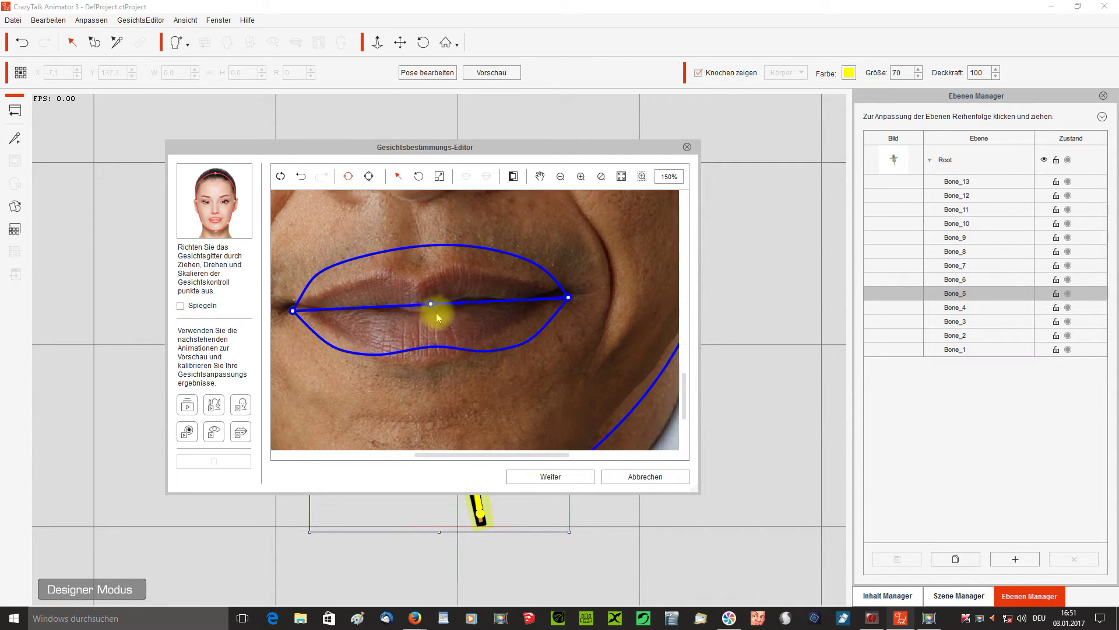
{"action": "left_click_drag", "start_coordinate": [429, 303], "coordinate": [424, 309]}
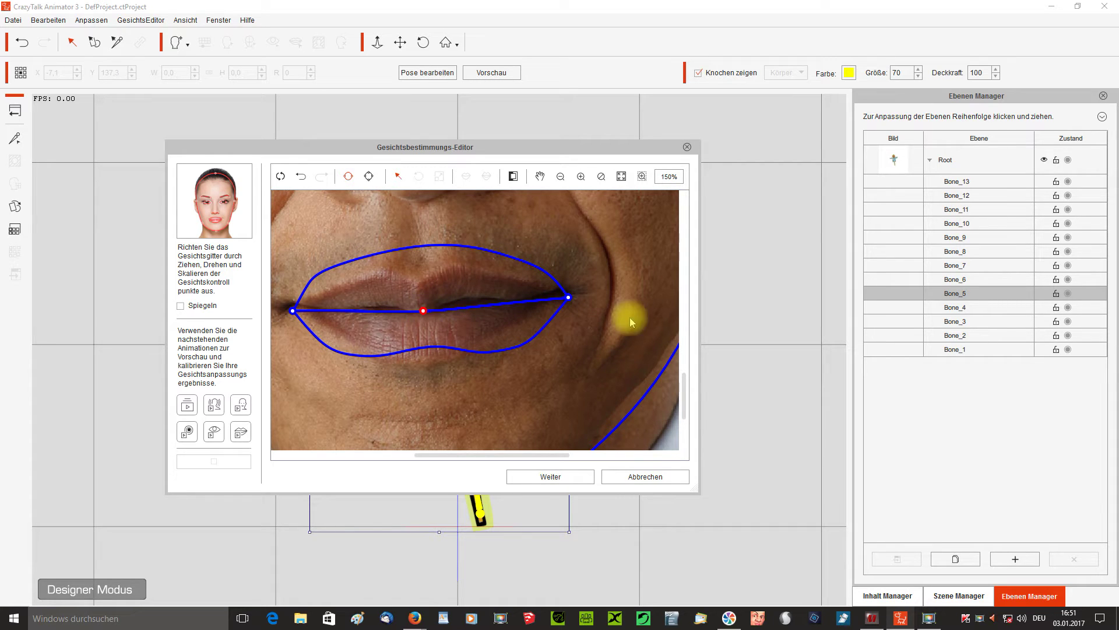
{"action": "left_click_drag", "start_coordinate": [686, 370], "coordinate": [701, 400]}
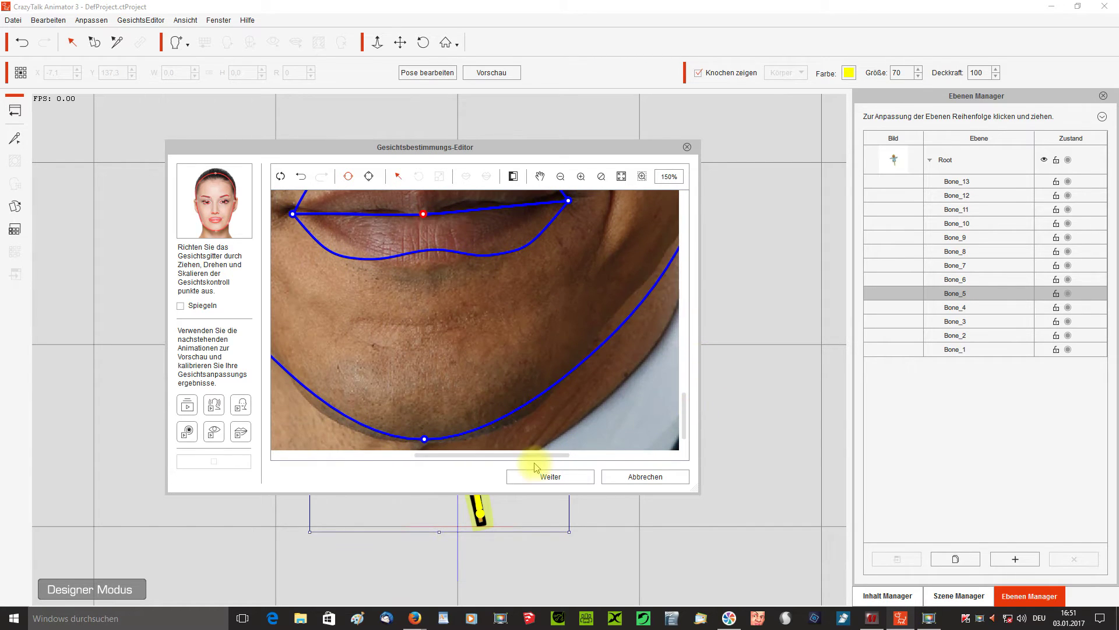
{"action": "left_click_drag", "start_coordinate": [535, 456], "coordinate": [615, 455]}
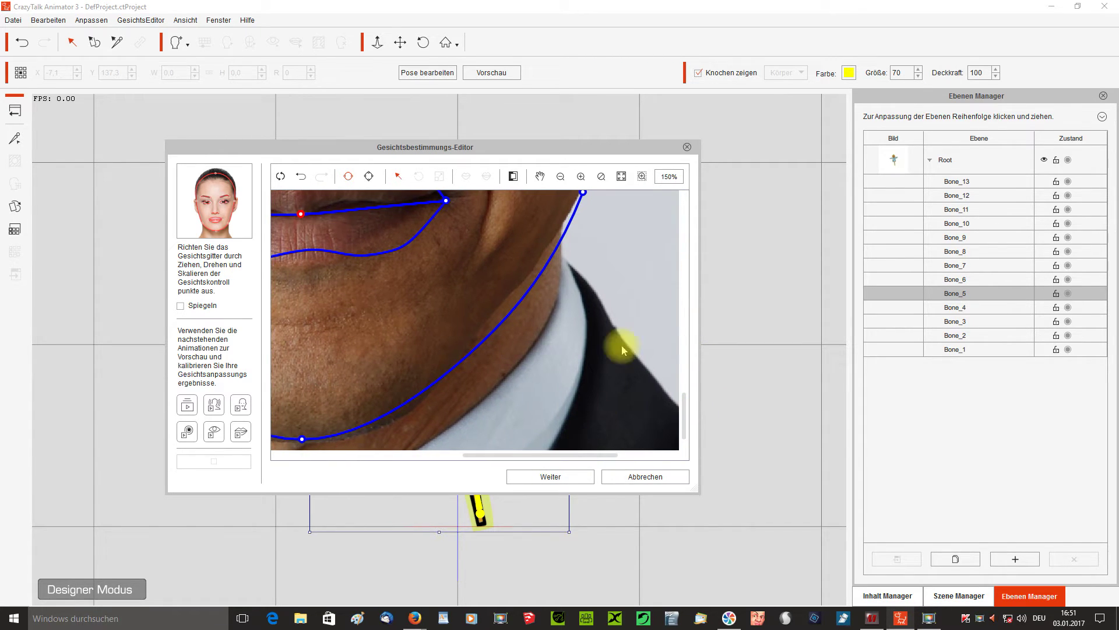
{"action": "scroll", "coordinate": [682, 400], "scroll_direction": "up", "scroll_amount": 2}
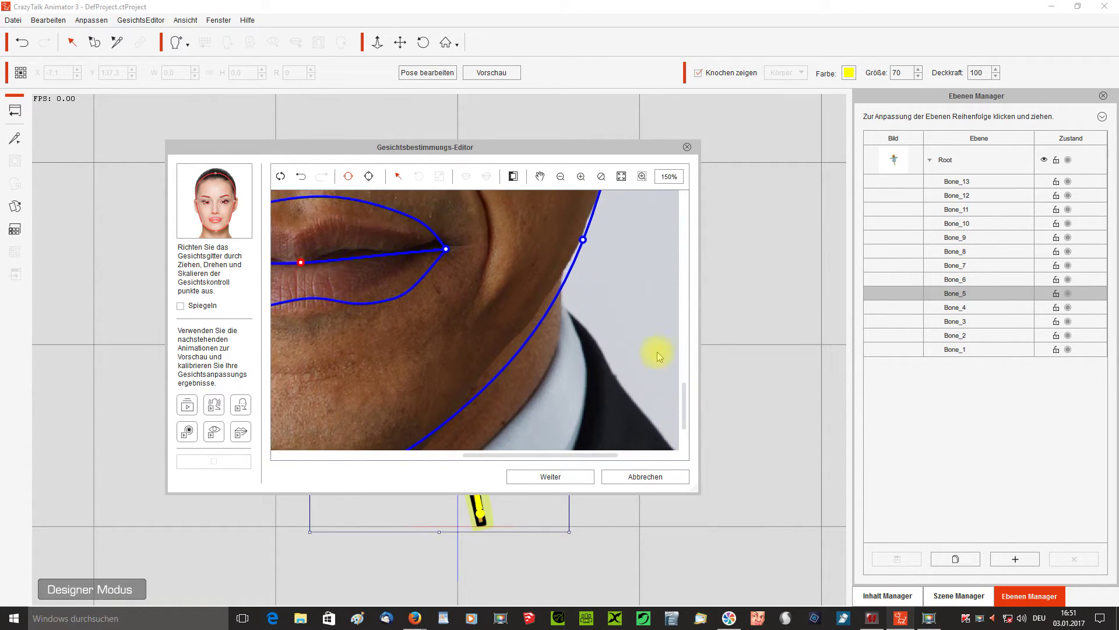
{"action": "left_click_drag", "start_coordinate": [582, 240], "coordinate": [578, 239]}
{"action": "left_click_drag", "start_coordinate": [556, 457], "coordinate": [449, 456]}
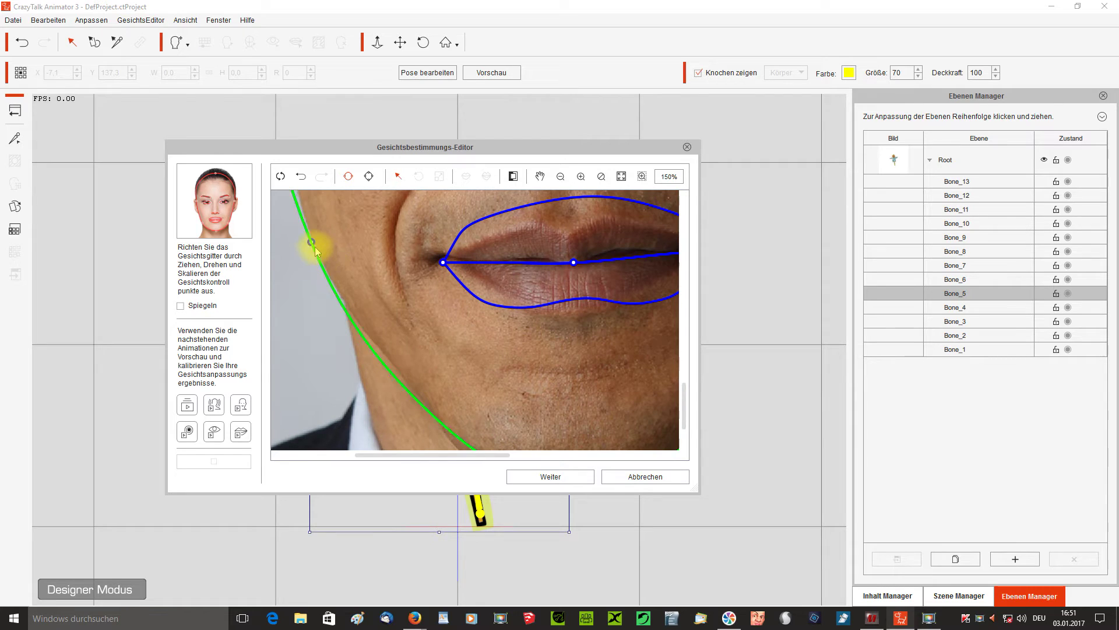
{"action": "left_click_drag", "start_coordinate": [312, 242], "coordinate": [315, 240]}
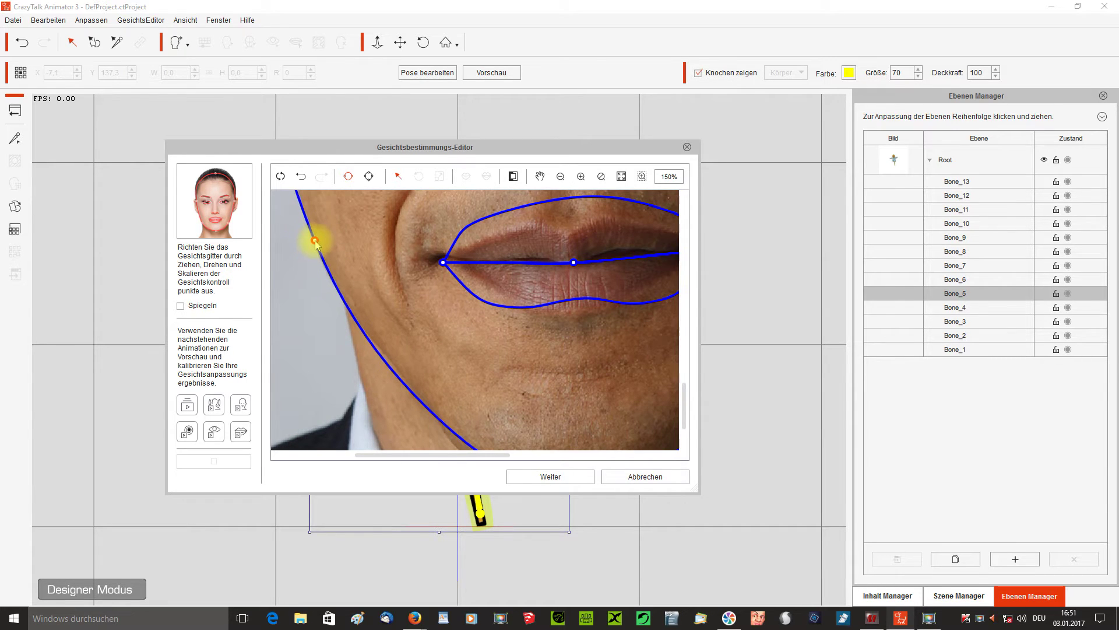
- Switch to the detailed control points and extend the outer head contour to the top of the hair and outward at both ears
{"action": "left_click", "coordinate": [621, 176]}
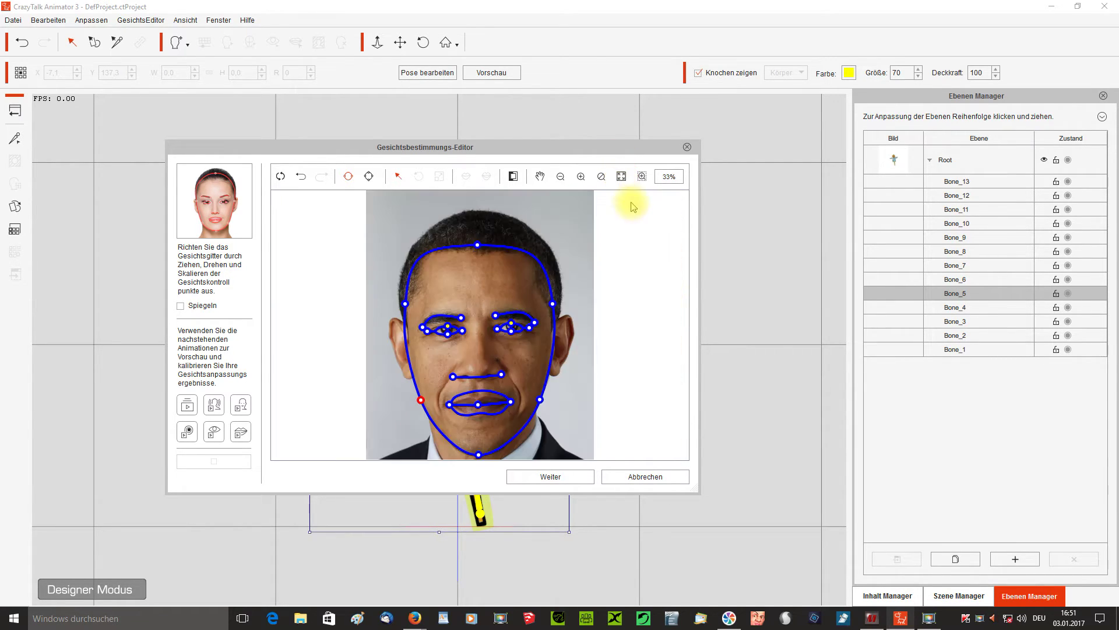
{"action": "left_click", "coordinate": [369, 176]}
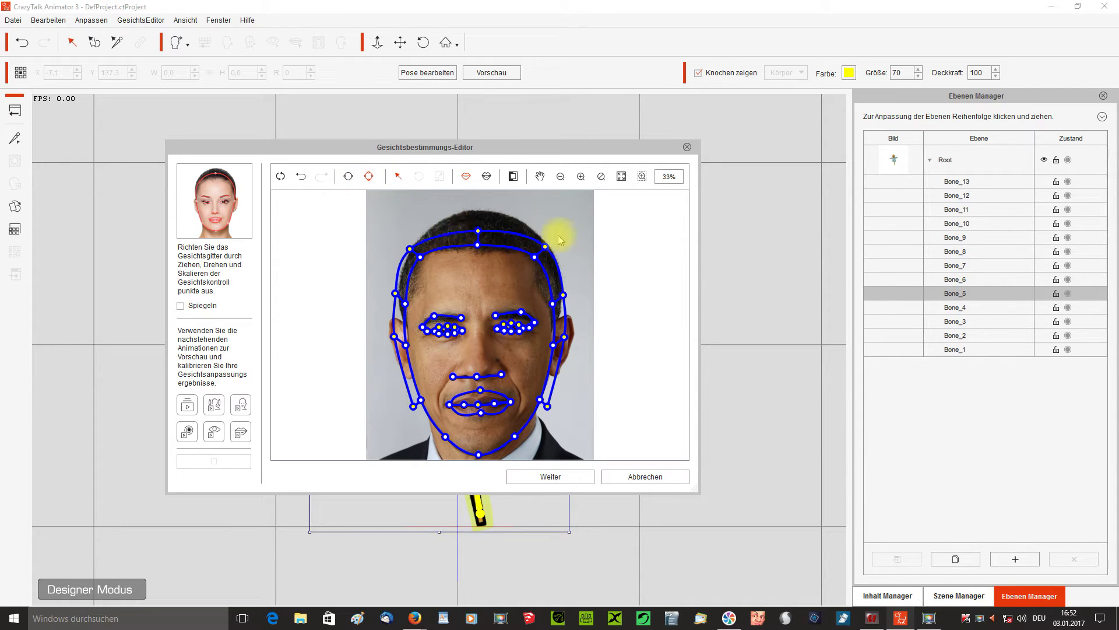
{"action": "left_click_drag", "start_coordinate": [478, 231], "coordinate": [477, 212]}
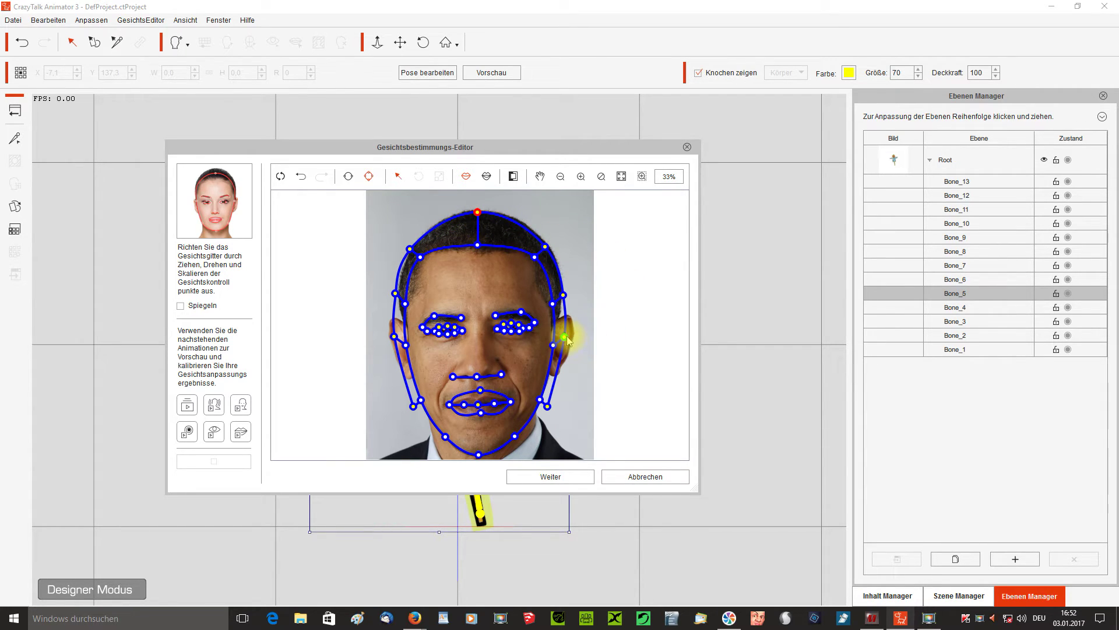
{"action": "left_click_drag", "start_coordinate": [564, 336], "coordinate": [574, 331]}
{"action": "left_click_drag", "start_coordinate": [394, 335], "coordinate": [387, 335]}
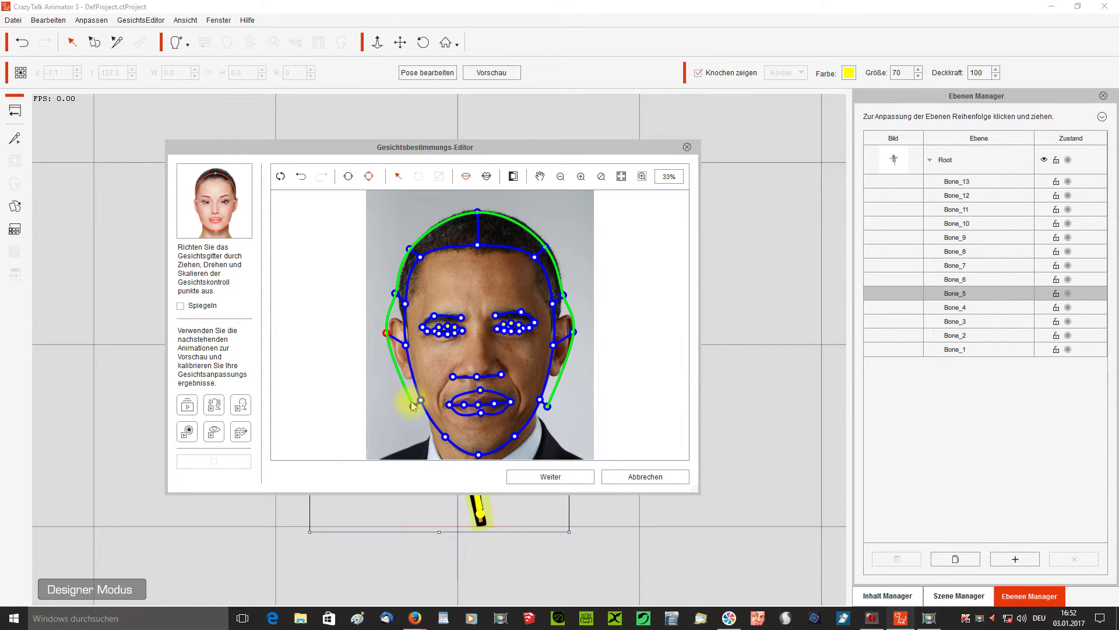
- Move both lower end points of the outer head contour outward and slightly up, level with the jaw-side face points
{"action": "left_click_drag", "start_coordinate": [412, 404], "coordinate": [406, 403]}
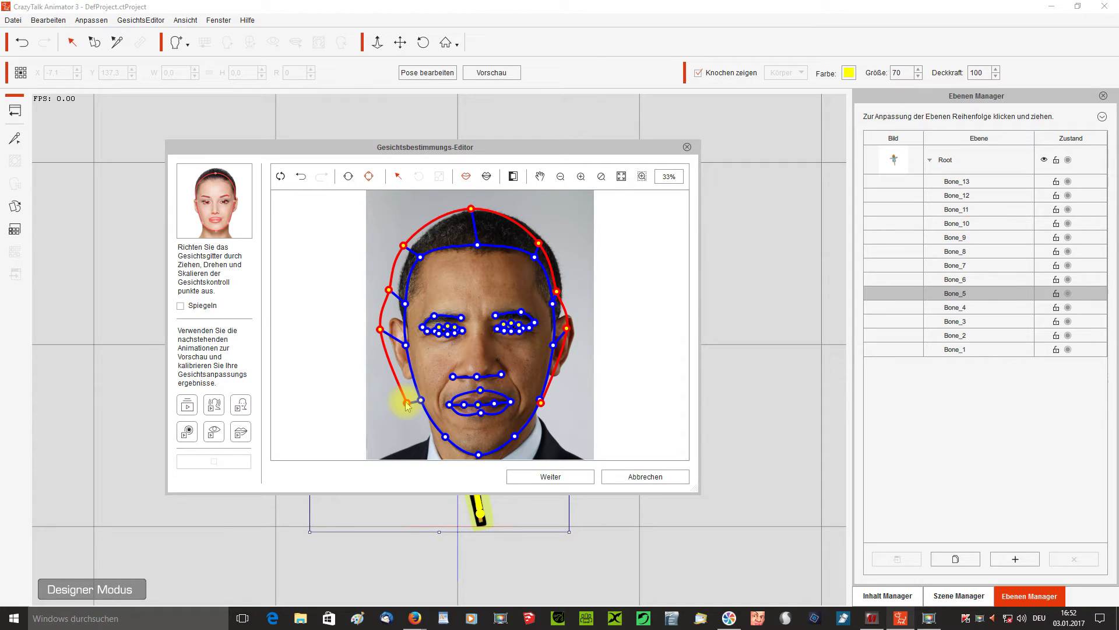
{"action": "left_click", "coordinate": [299, 177]}
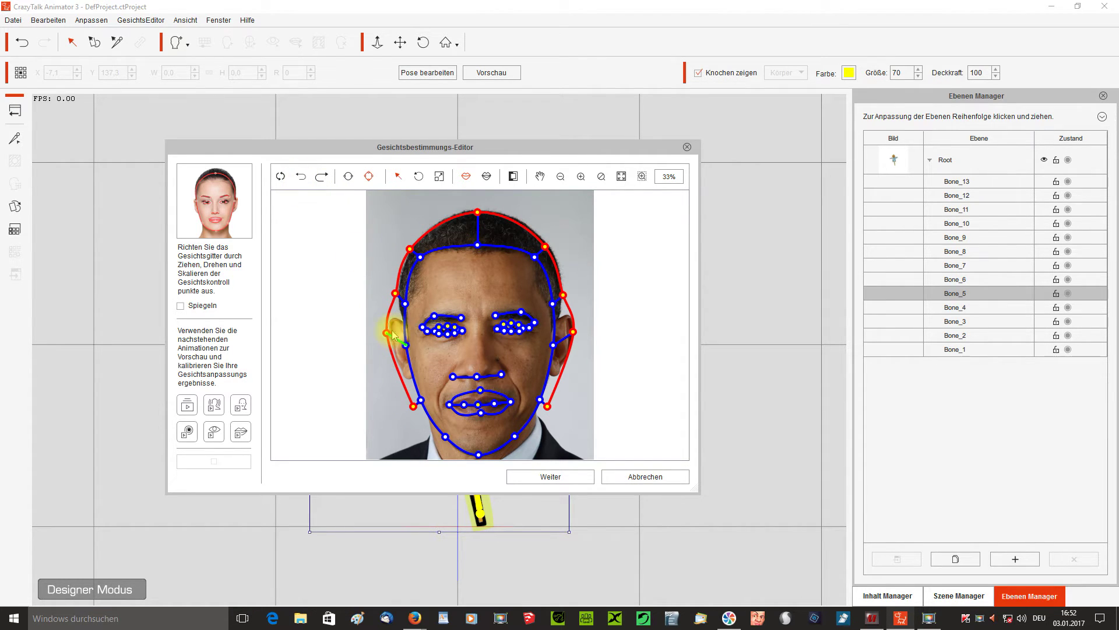
{"action": "left_click", "coordinate": [411, 429]}
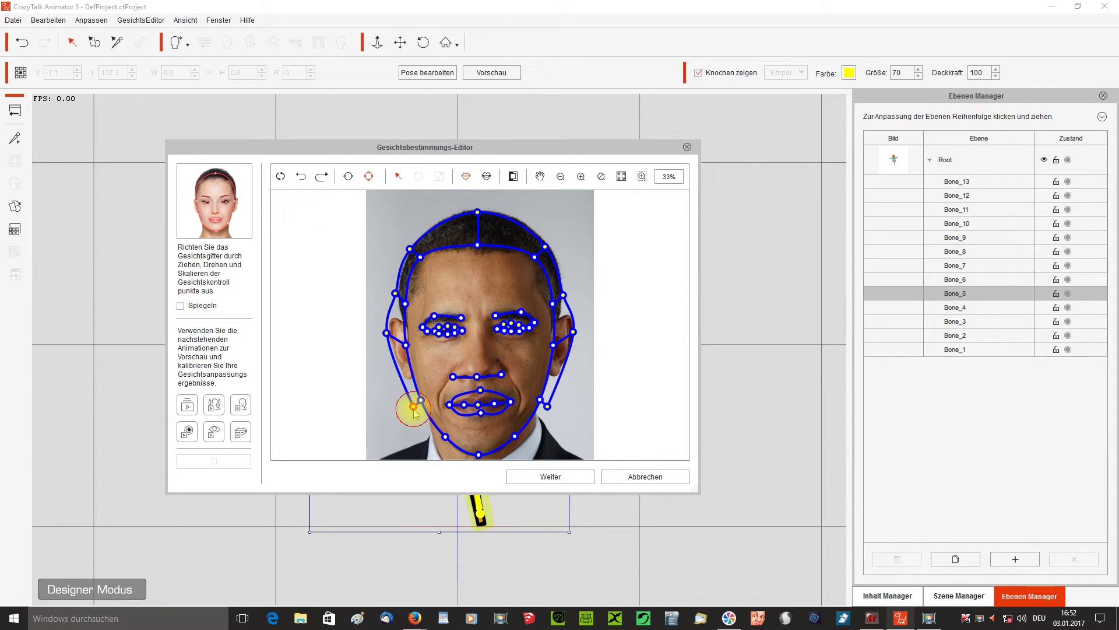
{"action": "left_click_drag", "start_coordinate": [413, 407], "coordinate": [403, 400]}
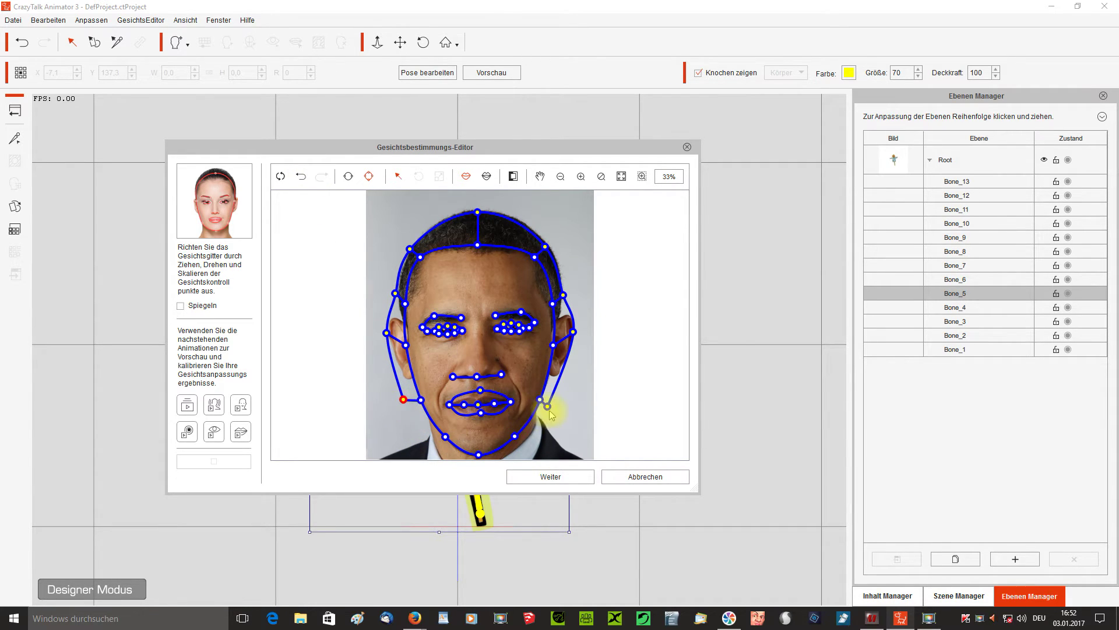
{"action": "mouse_move", "coordinate": [548, 407]}
{"action": "left_mouse_down"}
{"action": "mouse_move", "coordinate": [563, 397]}
{"action": "mouse_move", "coordinate": [556, 402]}
{"action": "left_mouse_up"}
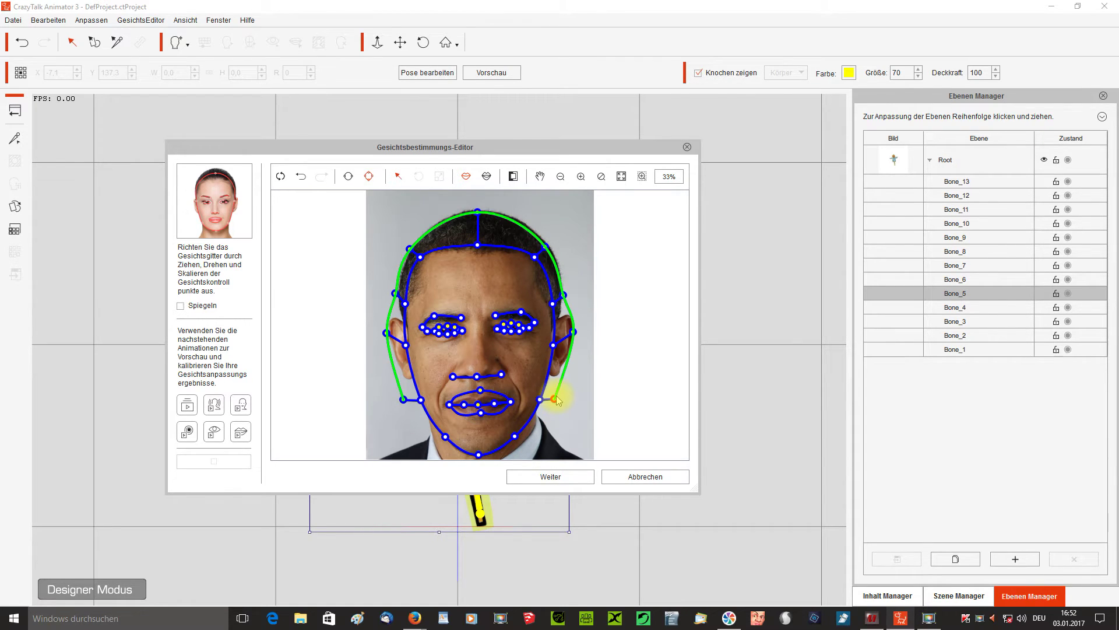
- Shift the middle point of each eyebrow curve inward towards the nose and slightly down along the brow
{"action": "scroll", "coordinate": [546, 263], "scroll_direction": "up", "scroll_amount": 3}
{"action": "scroll", "coordinate": [546, 262], "scroll_direction": "up", "scroll_amount": 3}
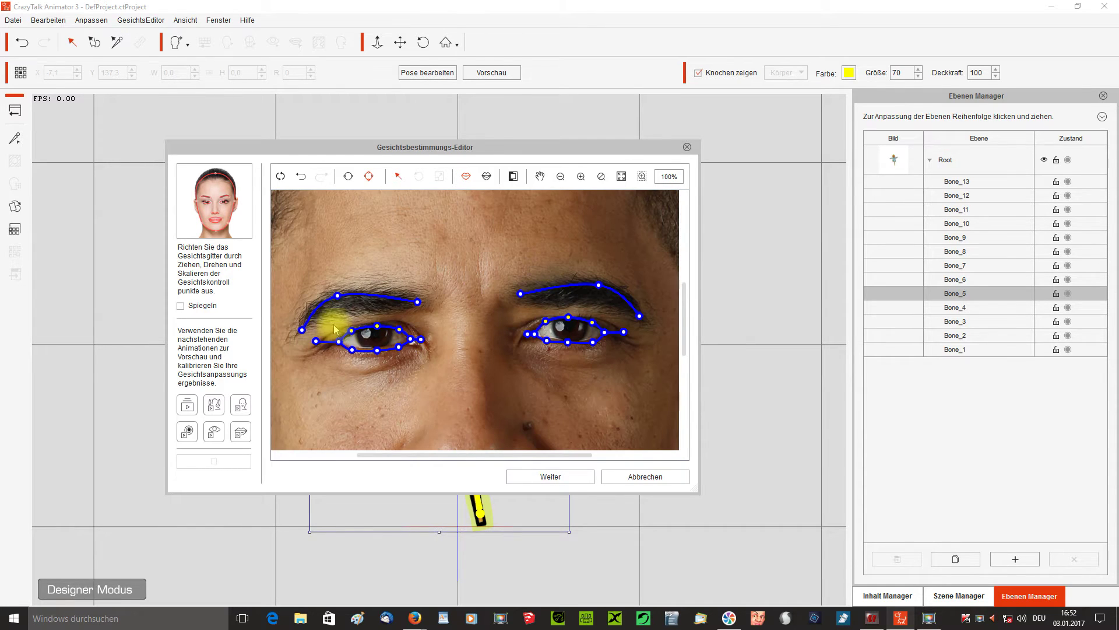
{"action": "left_click_drag", "start_coordinate": [338, 296], "coordinate": [362, 299]}
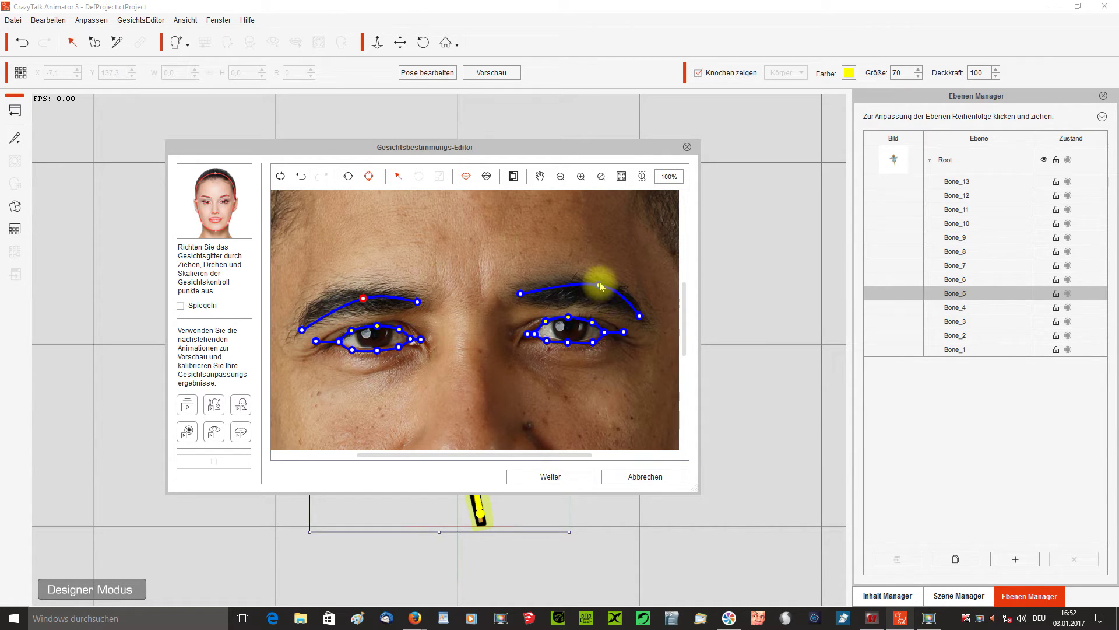
{"action": "left_click_drag", "start_coordinate": [601, 285], "coordinate": [574, 288]}
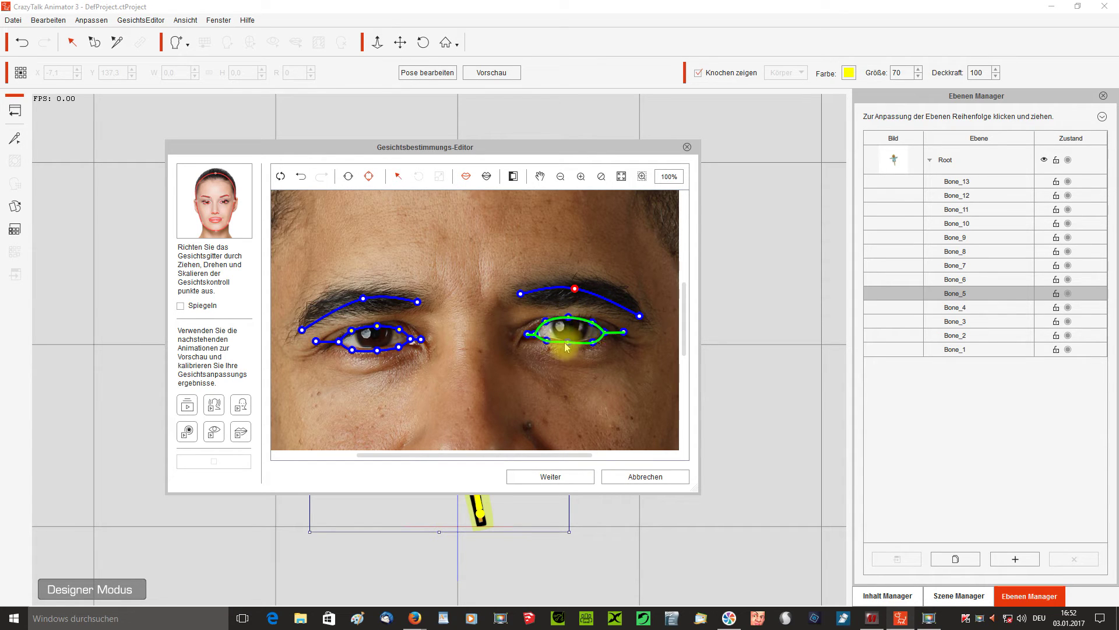
- Lower both corner end points of the face's left eye and shift the middle point of the brow above it inward and slightly down
{"action": "scroll", "coordinate": [636, 298], "scroll_direction": "up", "scroll_amount": 2}
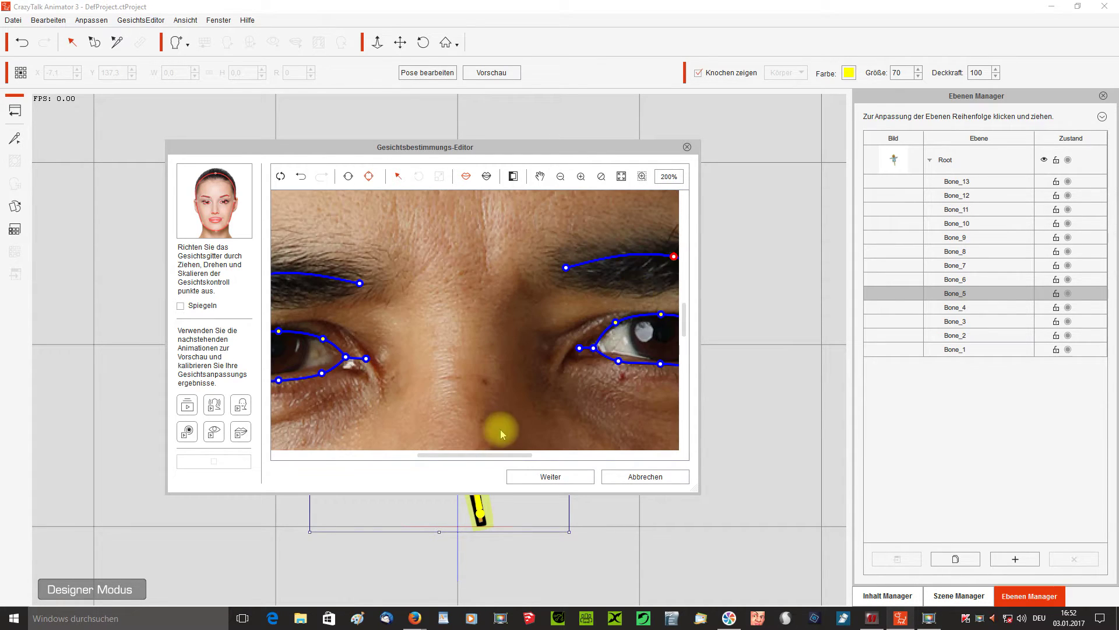
{"action": "left_click_drag", "start_coordinate": [484, 454], "coordinate": [535, 456]}
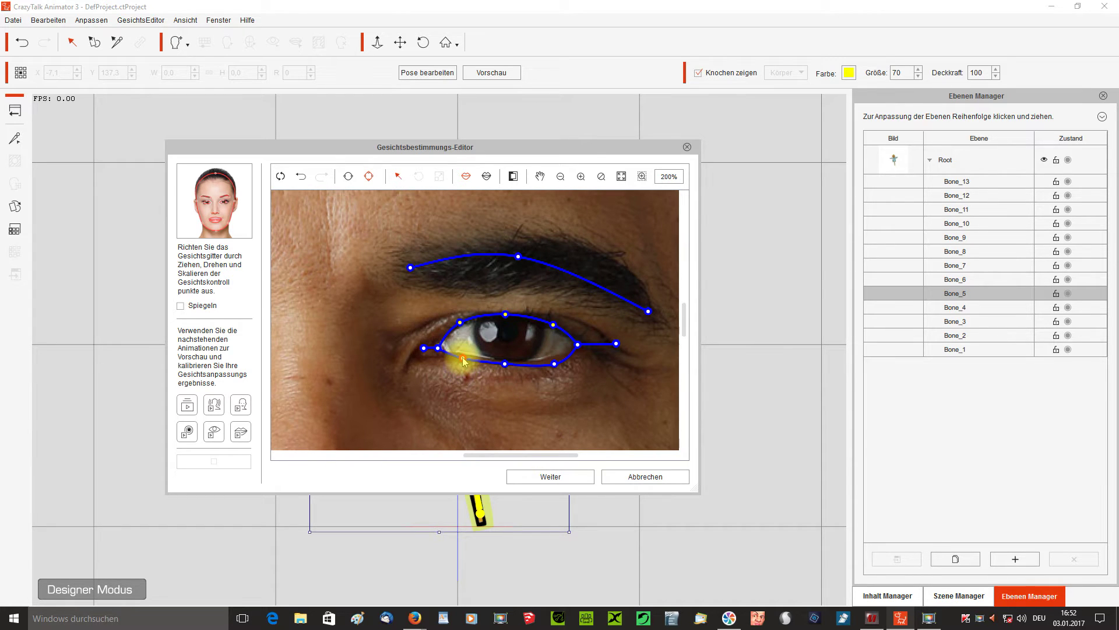
{"action": "left_click_drag", "start_coordinate": [423, 348], "coordinate": [422, 357]}
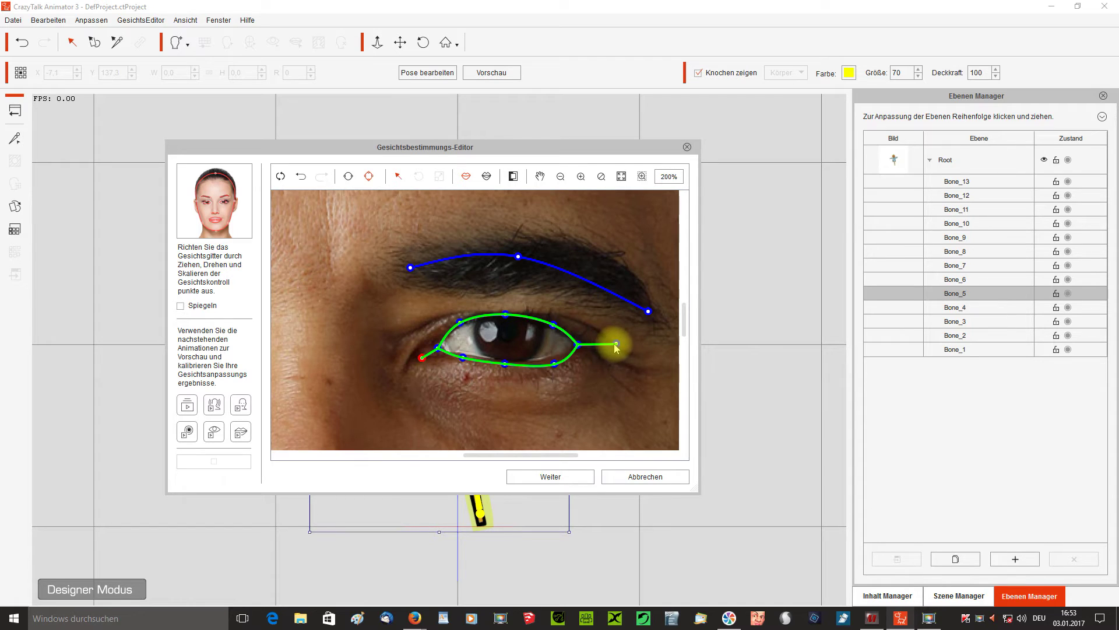
{"action": "left_click_drag", "start_coordinate": [617, 346], "coordinate": [556, 362]}
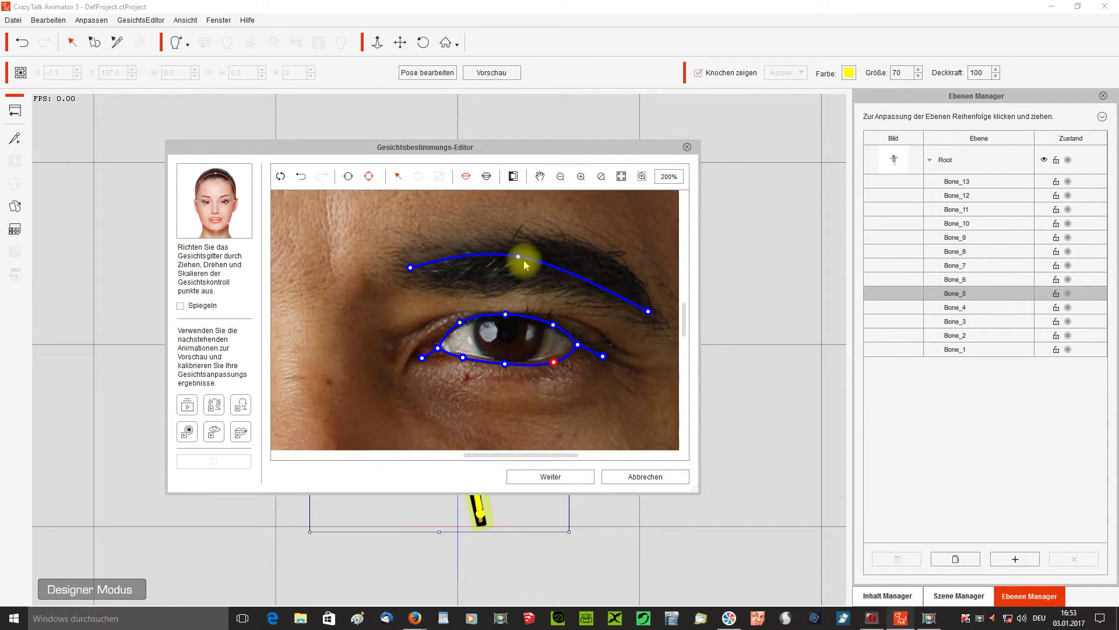
{"action": "left_click_drag", "start_coordinate": [518, 257], "coordinate": [505, 260]}
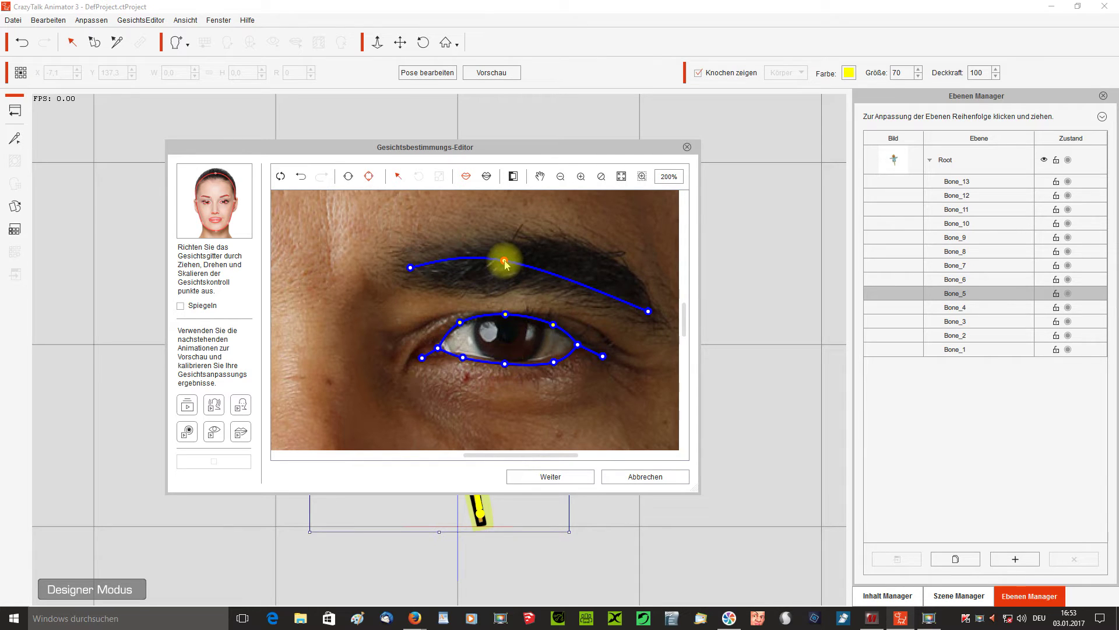
- Centre the right eye's middle lid points over the pupil and fit the right brow's middle and outer points closer along the eyebrow
{"action": "left_click_drag", "start_coordinate": [510, 456], "coordinate": [423, 457]}
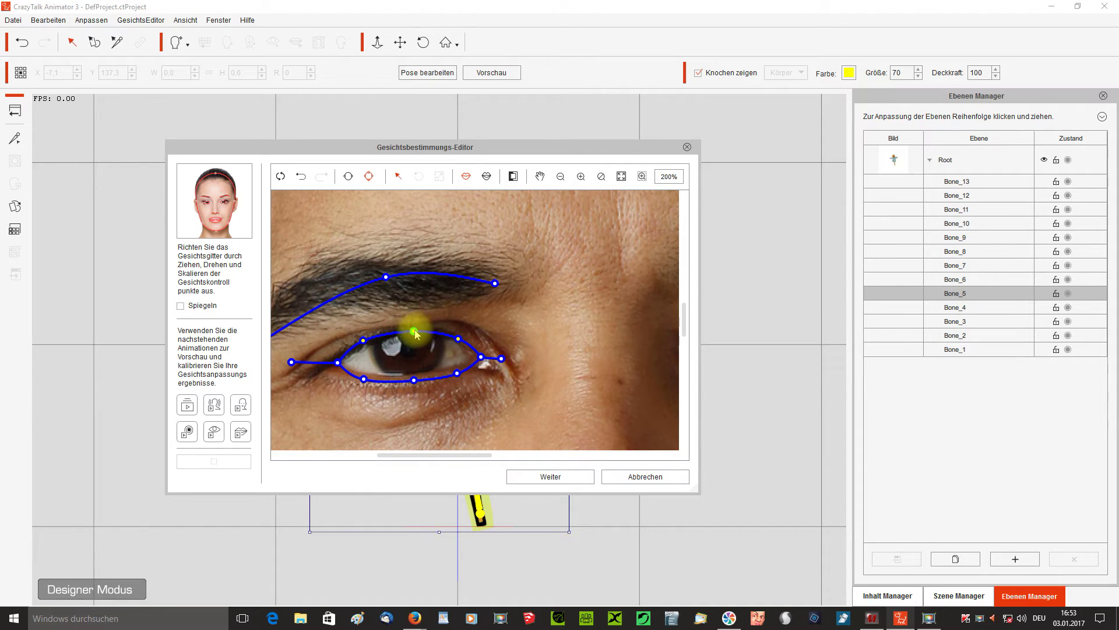
{"action": "left_click_drag", "start_coordinate": [414, 333], "coordinate": [409, 332]}
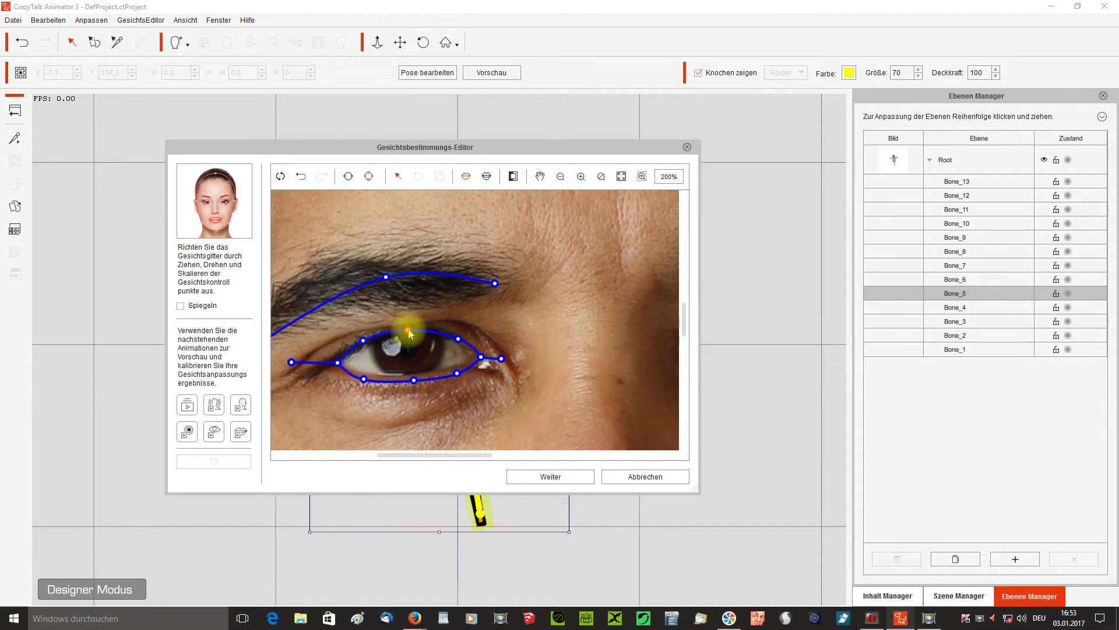
{"action": "left_click", "coordinate": [411, 381]}
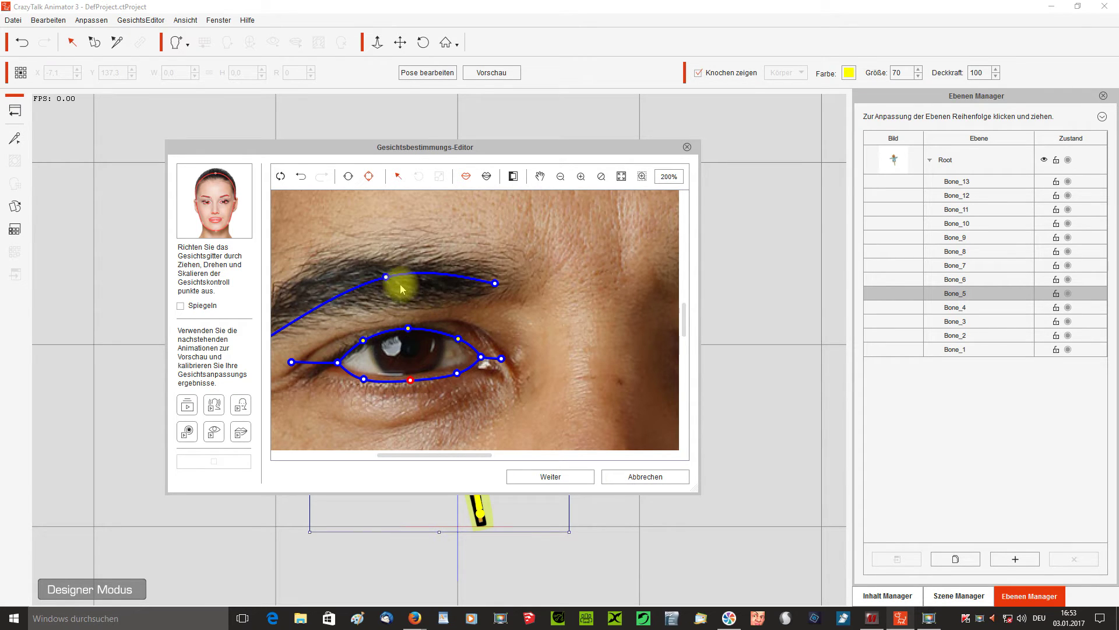
{"action": "left_click_drag", "start_coordinate": [386, 276], "coordinate": [403, 282]}
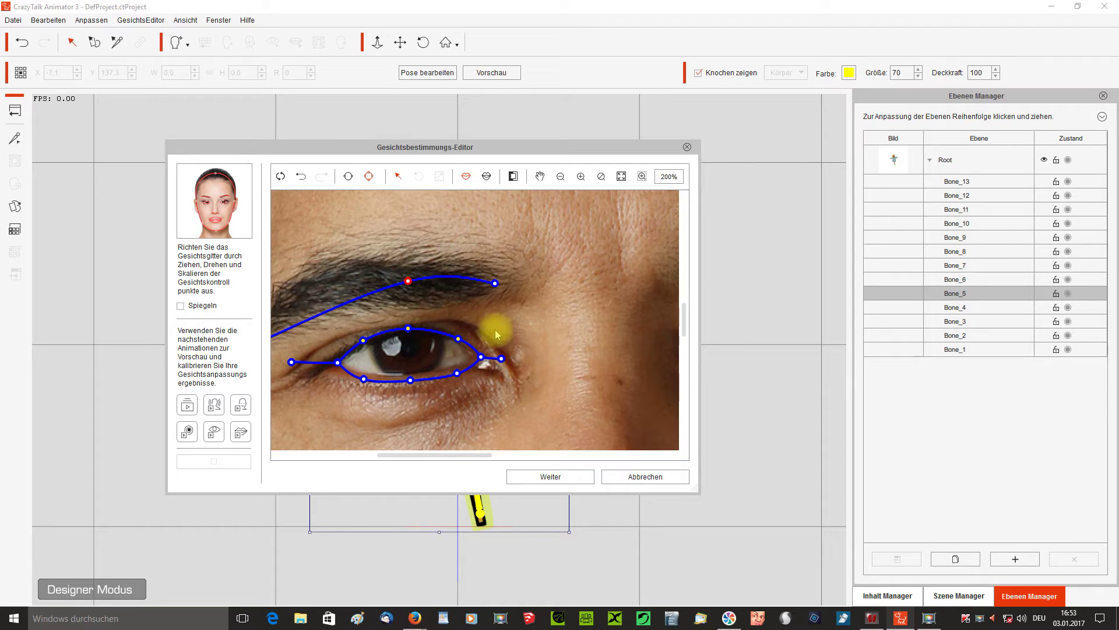
{"action": "scroll", "coordinate": [504, 348], "scroll_direction": "down", "scroll_amount": 2}
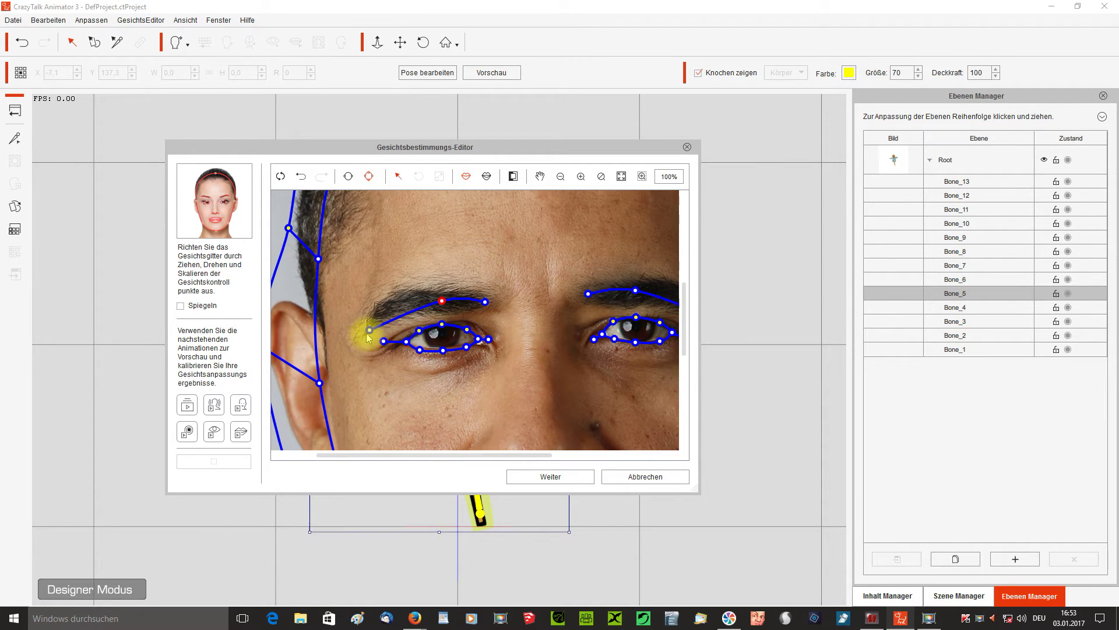
{"action": "left_click", "coordinate": [371, 324]}
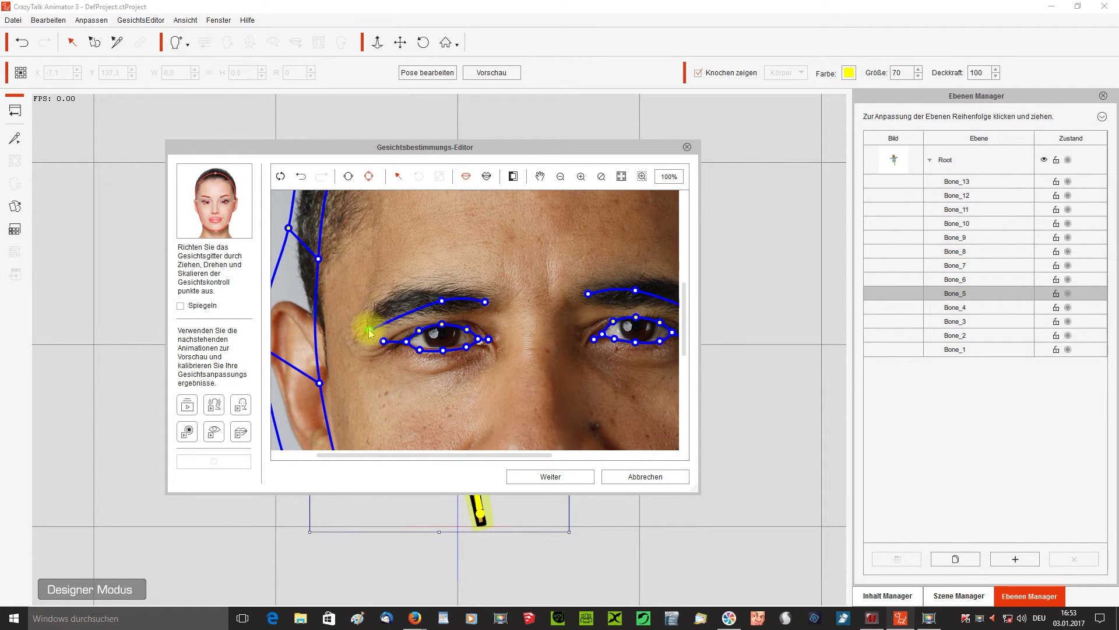
{"action": "mouse_move", "coordinate": [369, 331]}
{"action": "left_mouse_down"}
{"action": "mouse_move", "coordinate": [372, 313]}
{"action": "mouse_move", "coordinate": [375, 326]}
{"action": "left_mouse_up"}
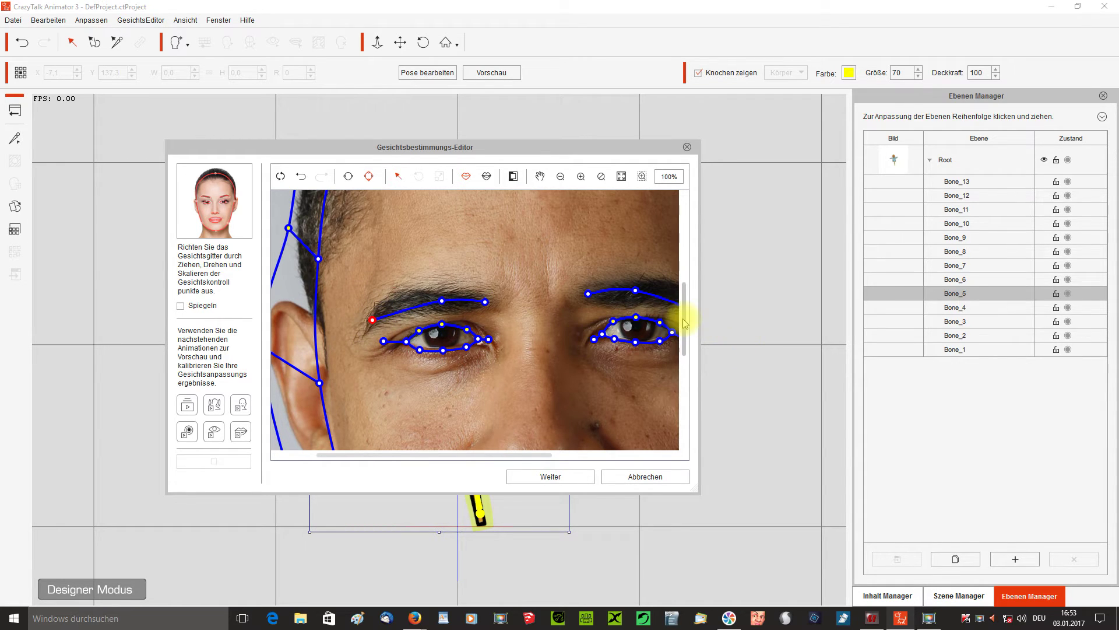
- Fit the upper, middle and lower centre points of the lips to their edges, aligned vertically beneath the nose
{"action": "left_click_drag", "start_coordinate": [685, 318], "coordinate": [685, 376]}
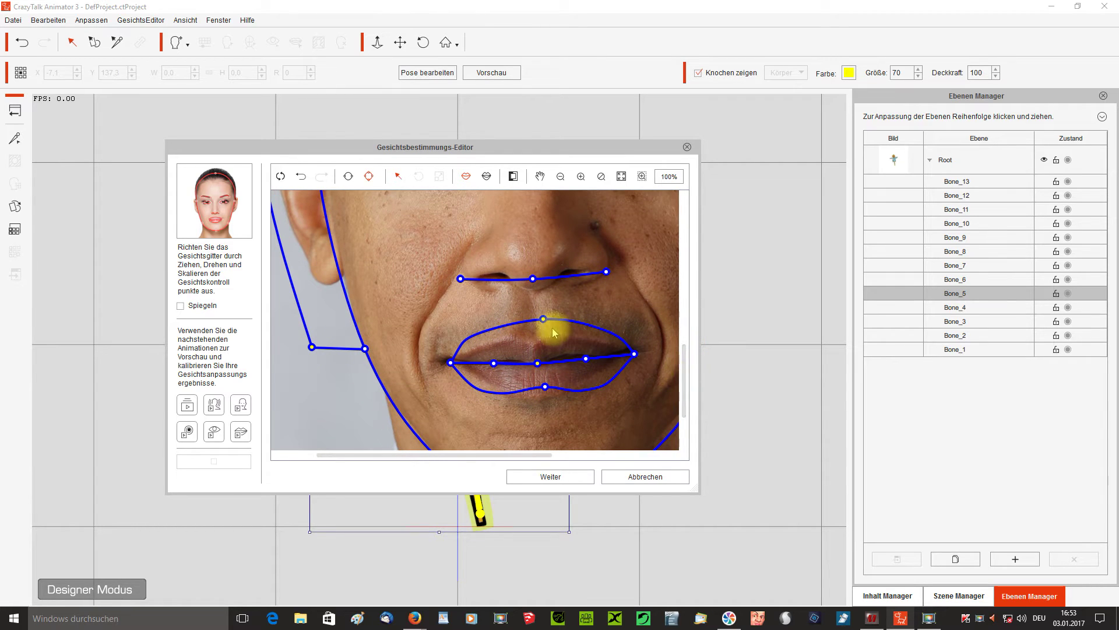
{"action": "left_click_drag", "start_coordinate": [543, 320], "coordinate": [533, 338]}
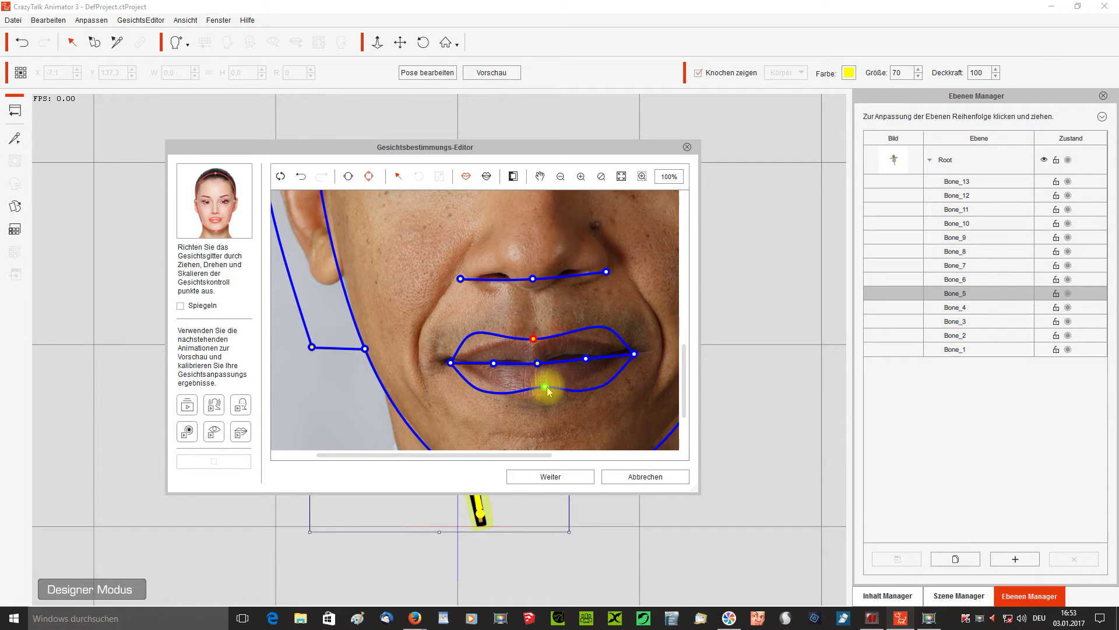
{"action": "left_click_drag", "start_coordinate": [545, 387], "coordinate": [541, 402]}
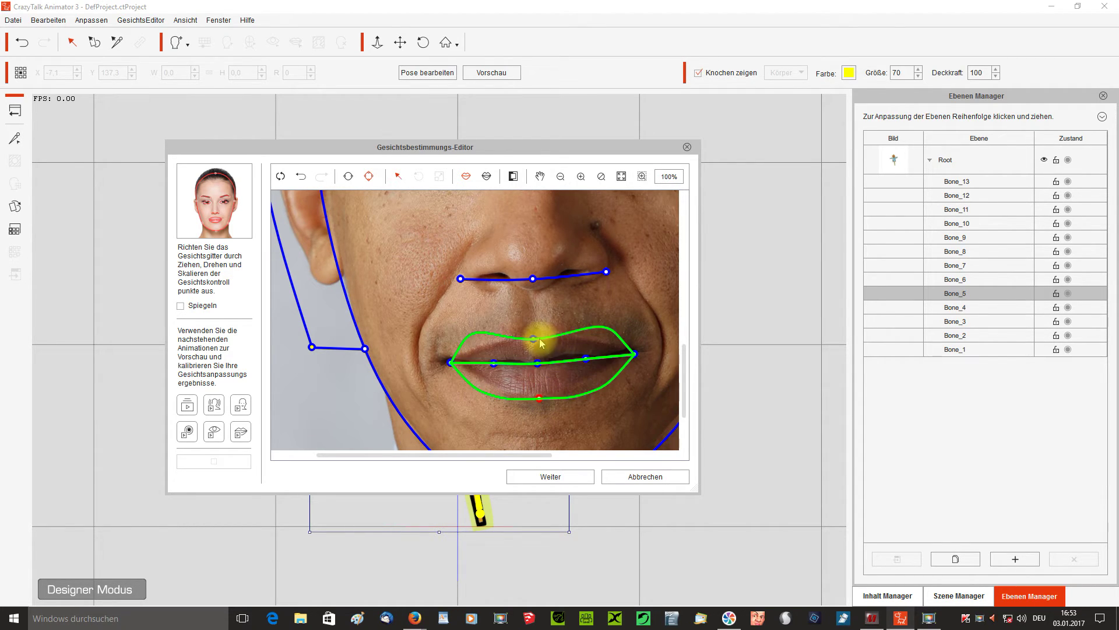
{"action": "left_click_drag", "start_coordinate": [539, 363], "coordinate": [536, 365]}
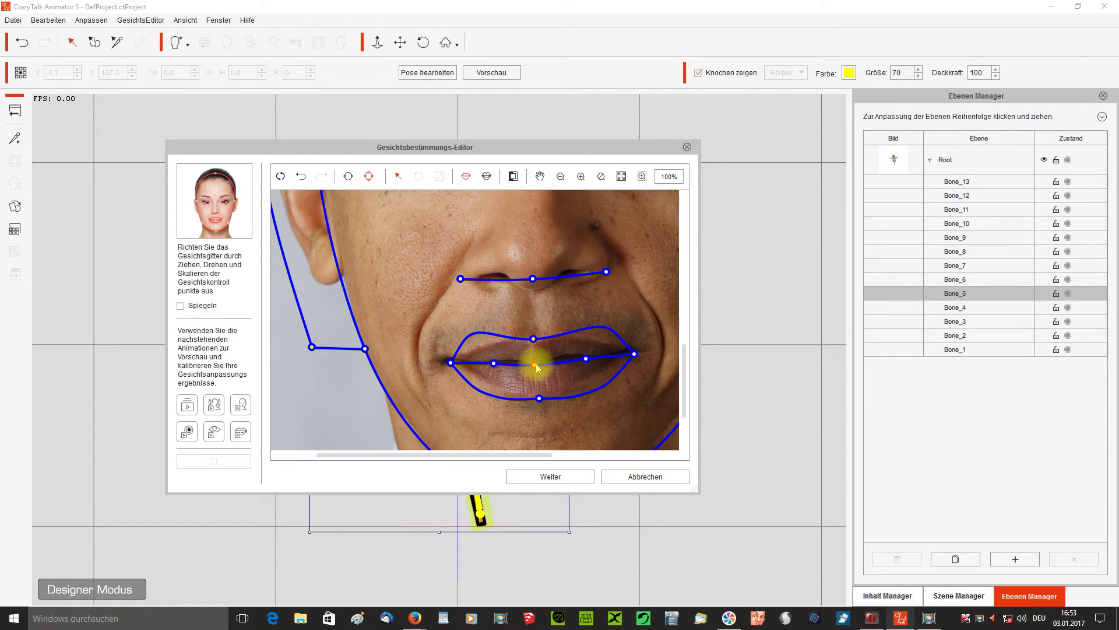
{"action": "left_click", "coordinate": [535, 398]}
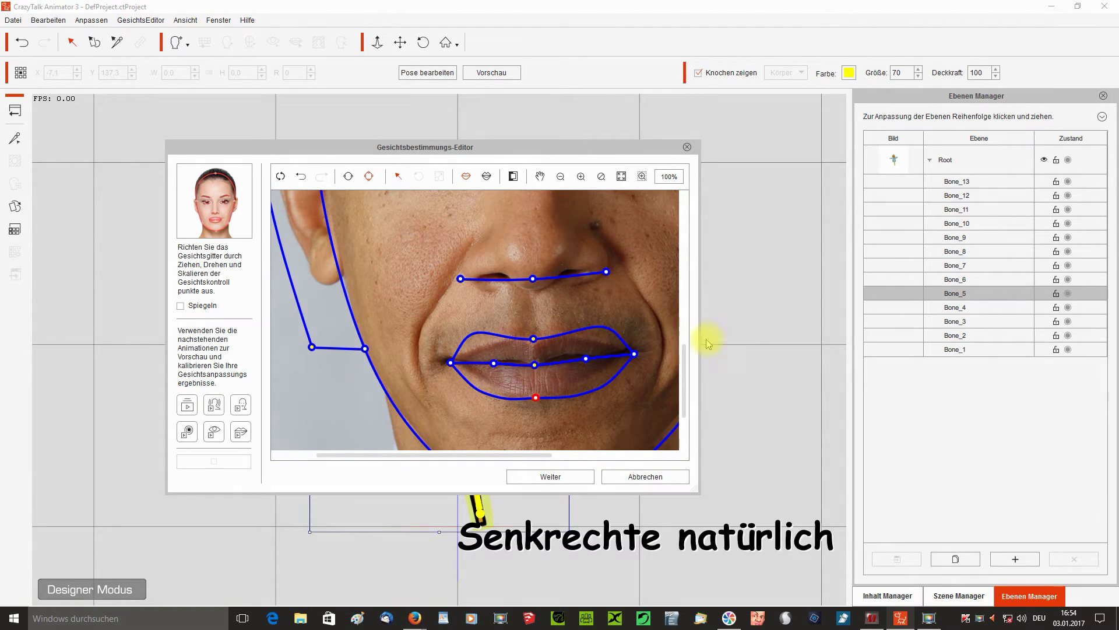
- Pull both mouth corner points slightly outward to the ends of the lips
{"action": "left_click", "coordinate": [451, 364]}
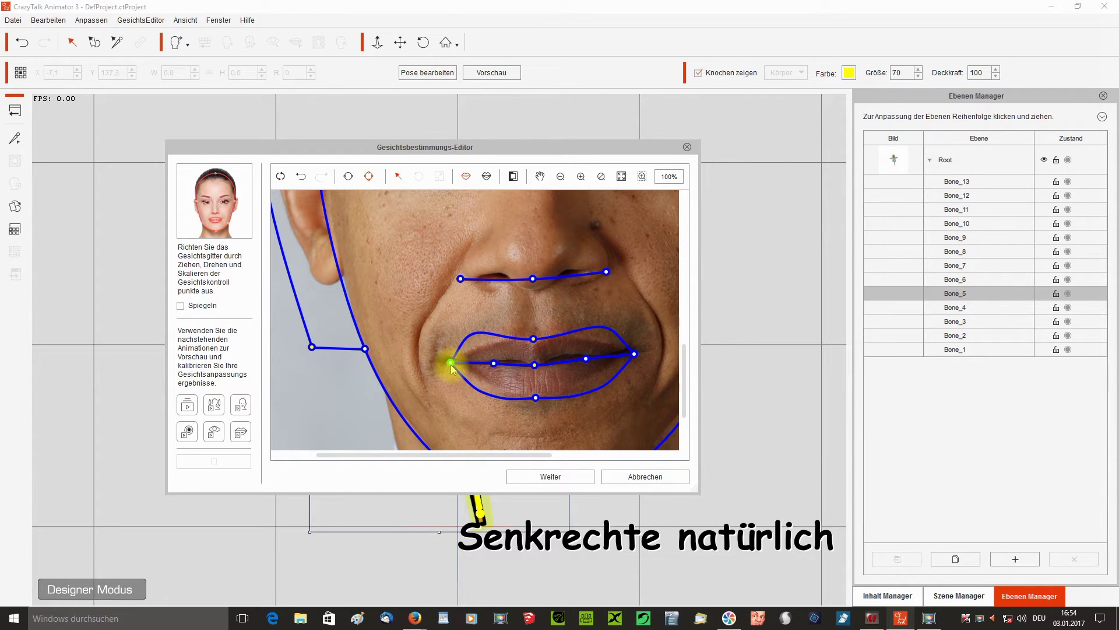
{"action": "left_click_drag", "start_coordinate": [450, 362], "coordinate": [445, 362]}
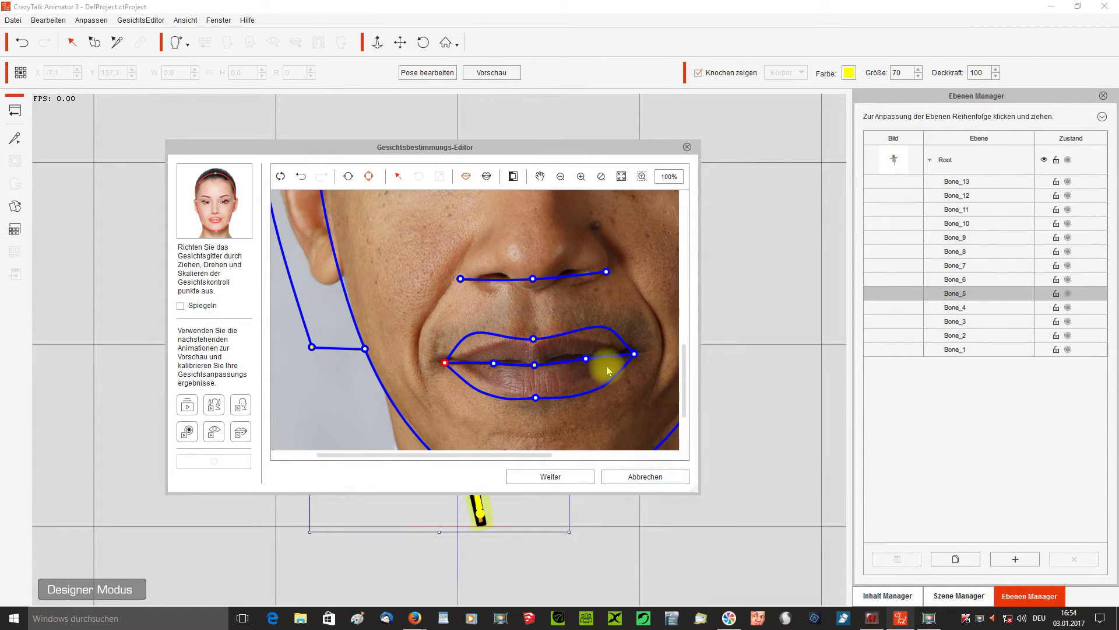
{"action": "left_click", "coordinate": [635, 355]}
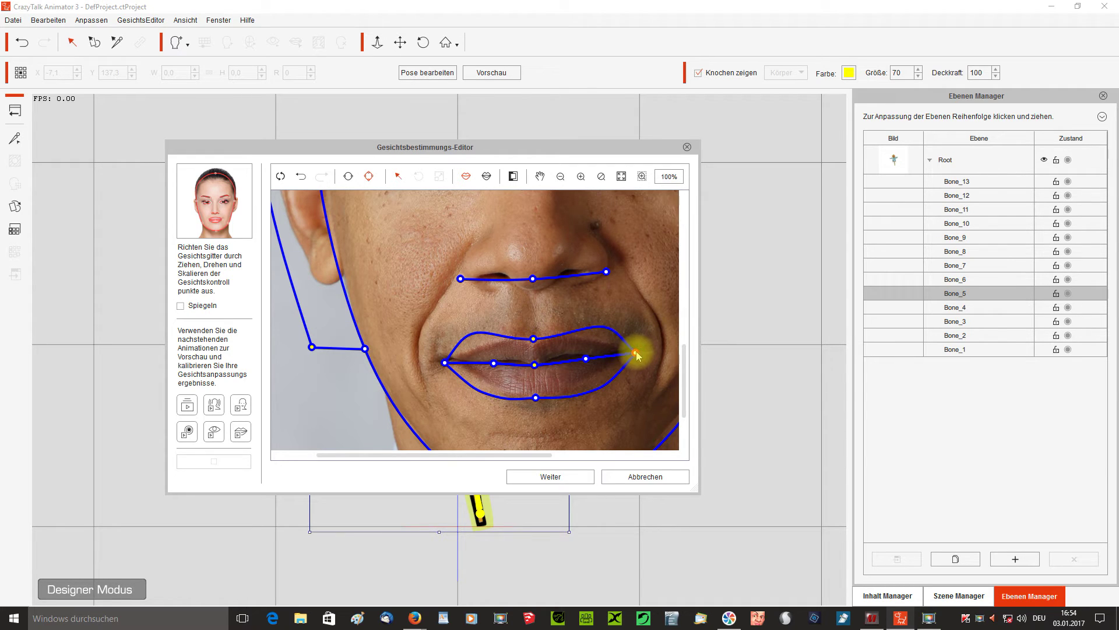
{"action": "scroll", "coordinate": [681, 368], "scroll_direction": "down", "scroll_amount": 1}
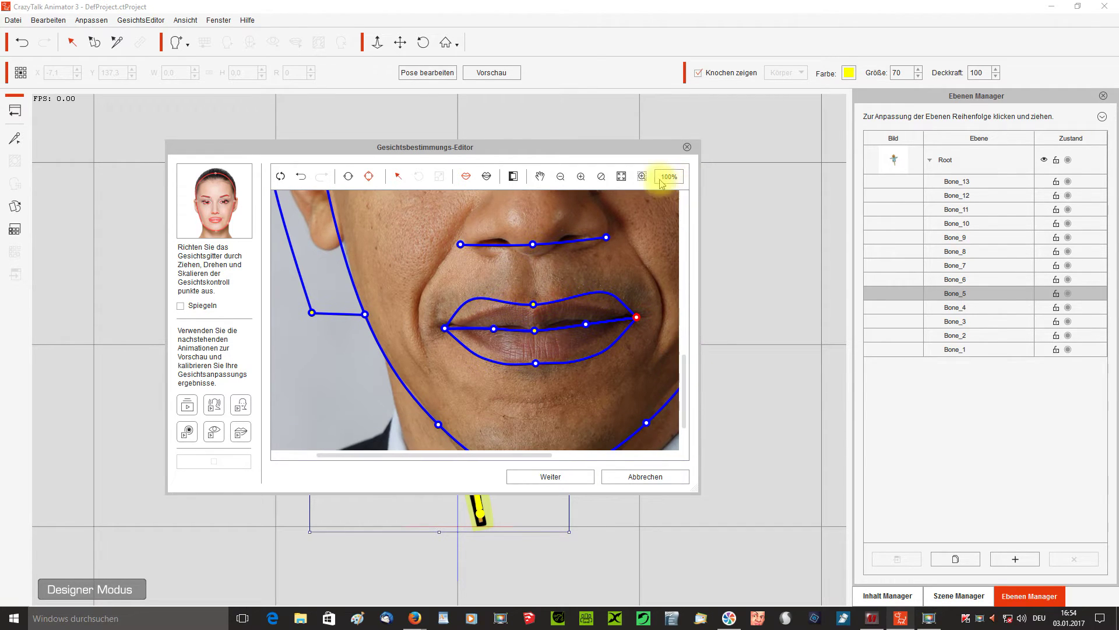
- Fit the whole portrait in view, continue to the face orientation, tilt the mask slightly downward and preview the head movement
{"action": "left_click", "coordinate": [622, 177]}
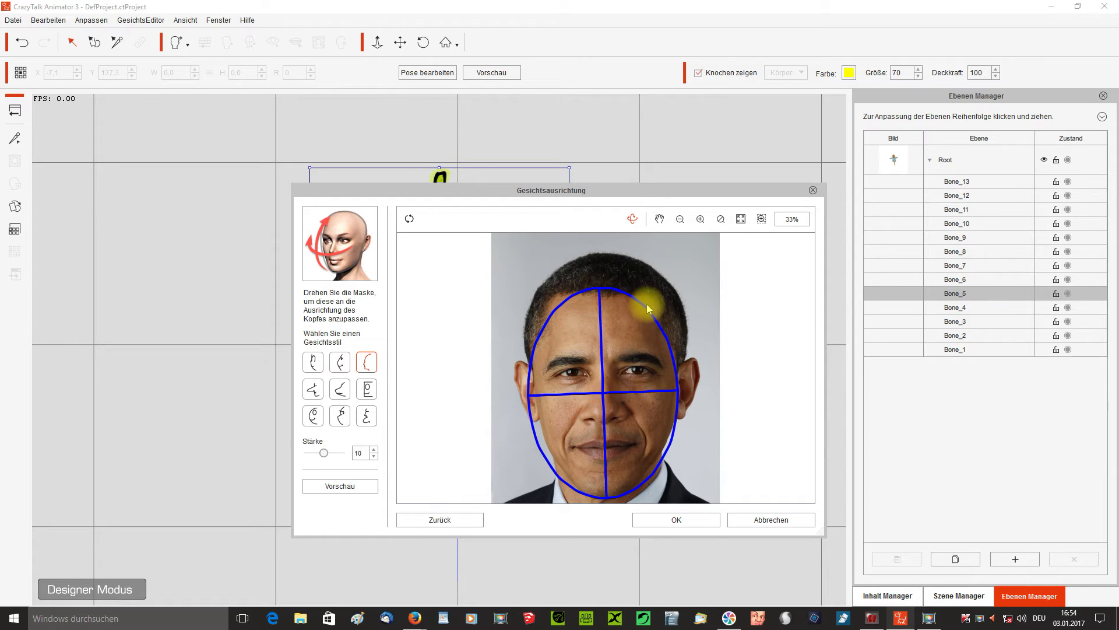
{"action": "mouse_move", "coordinate": [649, 309]}
{"action": "left_mouse_down"}
{"action": "mouse_move", "coordinate": [649, 286]}
{"action": "mouse_move", "coordinate": [647, 306]}
{"action": "left_mouse_up"}
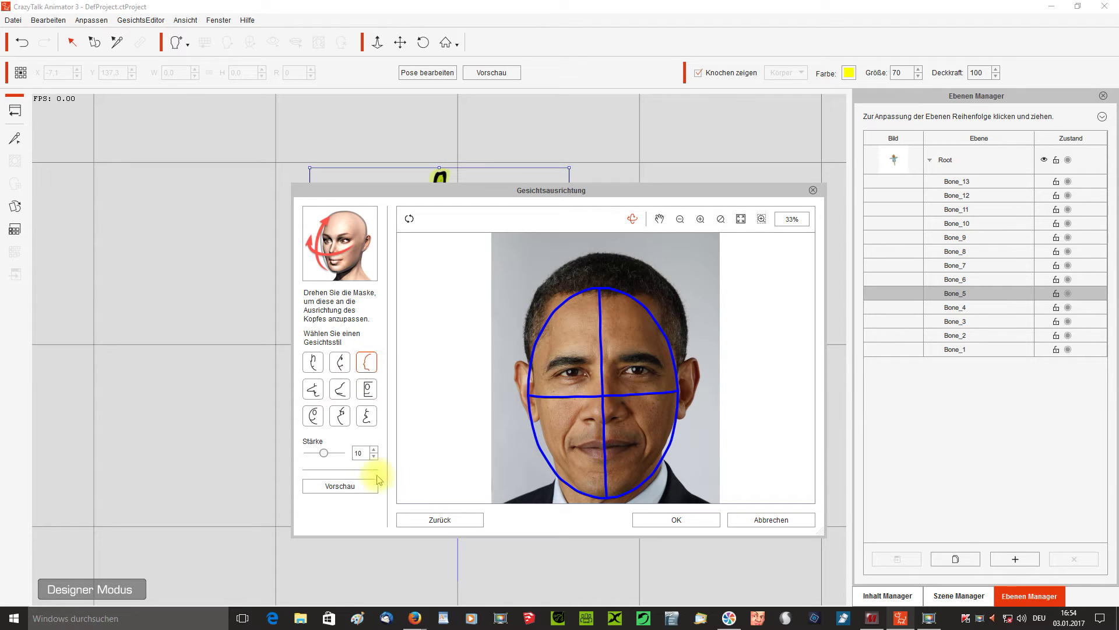
{"action": "left_click", "coordinate": [342, 486]}
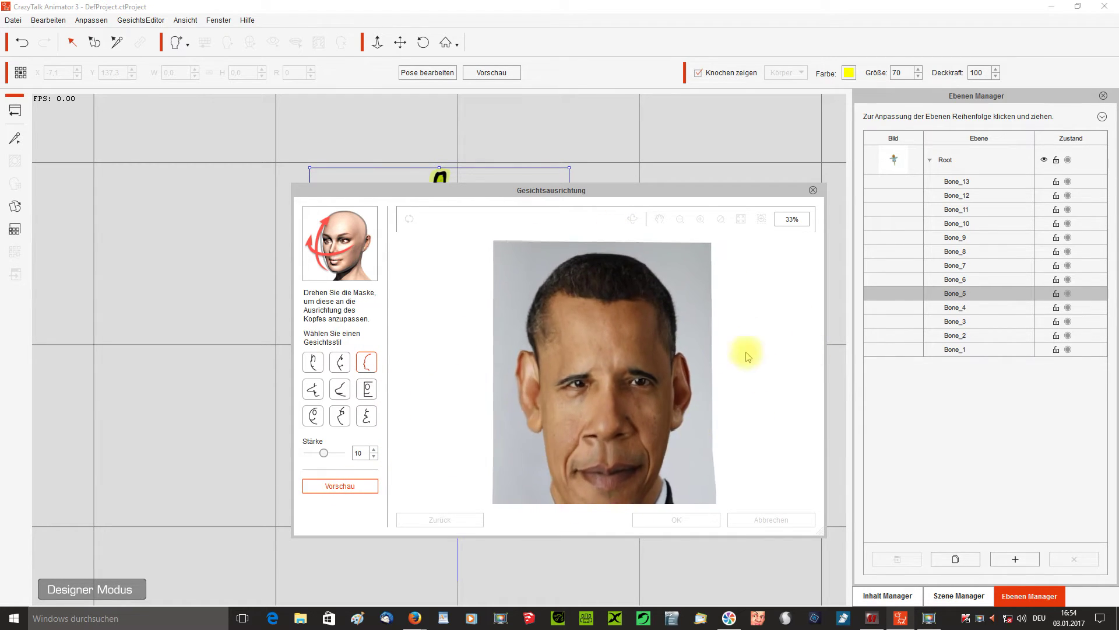
{"action": "left_click", "coordinate": [344, 485]}
- Set the face orientation strength to 4, preview the head movement again and accept the face setup
{"action": "left_click_drag", "start_coordinate": [324, 455], "coordinate": [315, 454]}
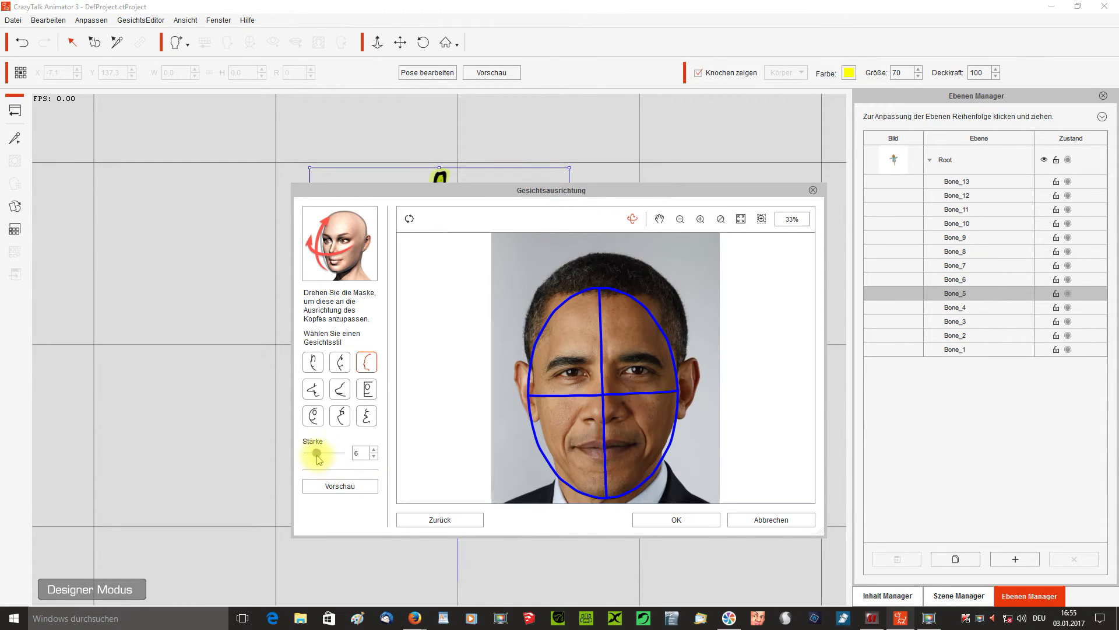
{"action": "left_click", "coordinate": [342, 486]}
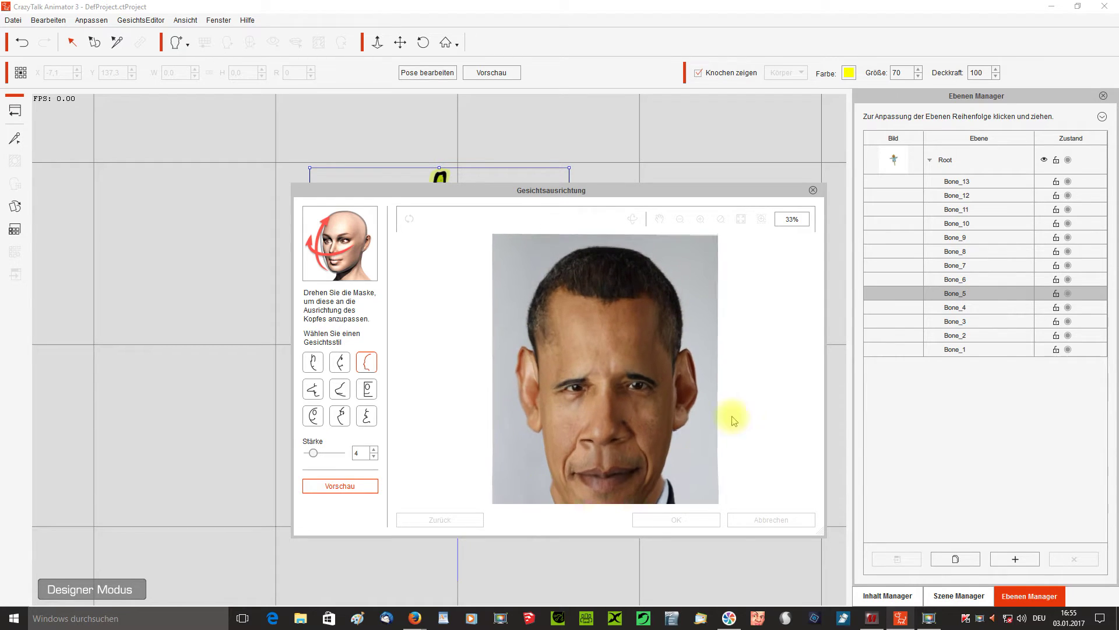
{"action": "left_click", "coordinate": [330, 487]}
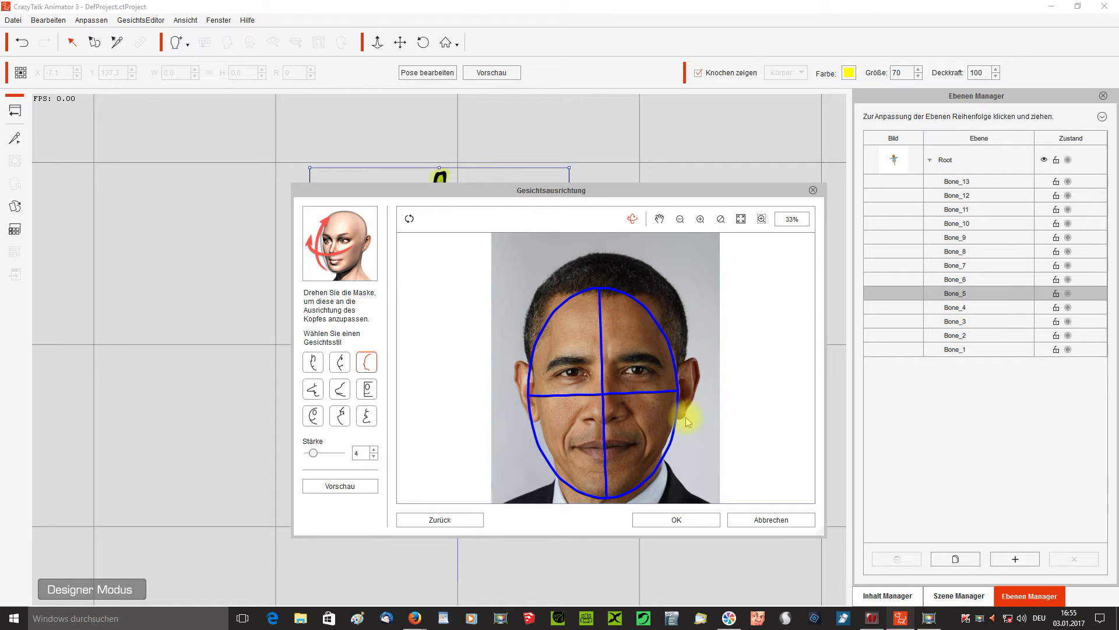
{"action": "left_click", "coordinate": [680, 518]}
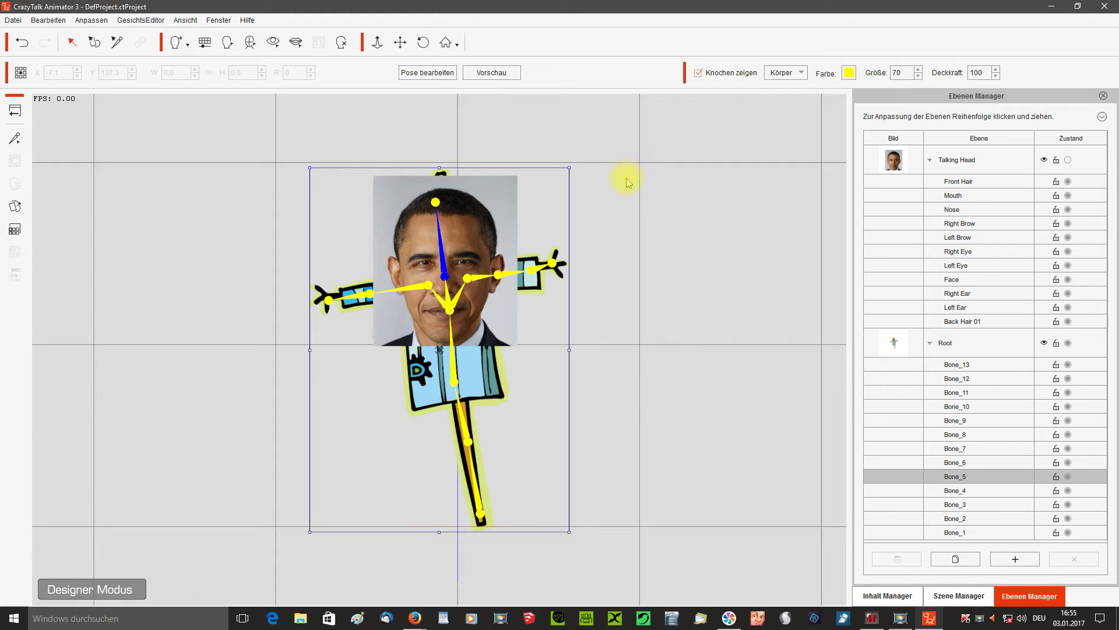
- Move the new talking head up above the scarecrow's collar and rotate it slightly counterclockwise
{"action": "left_click", "coordinate": [491, 211]}
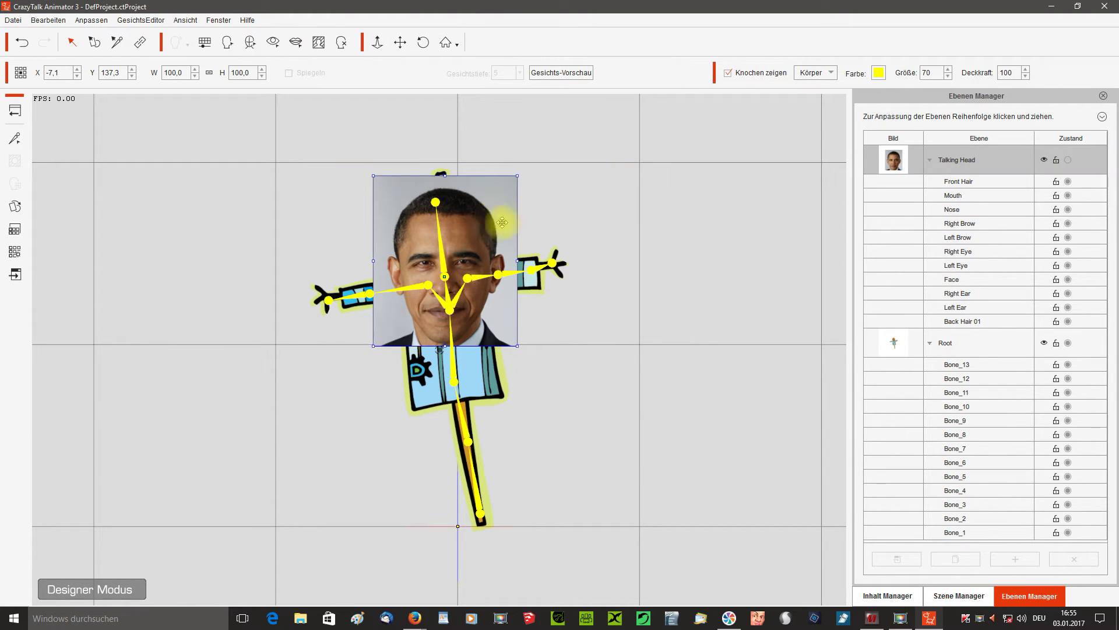
{"action": "left_click_drag", "start_coordinate": [497, 223], "coordinate": [495, 155]}
{"action": "left_click_drag", "start_coordinate": [528, 108], "coordinate": [527, 86]}
{"action": "left_click_drag", "start_coordinate": [479, 164], "coordinate": [473, 162]}
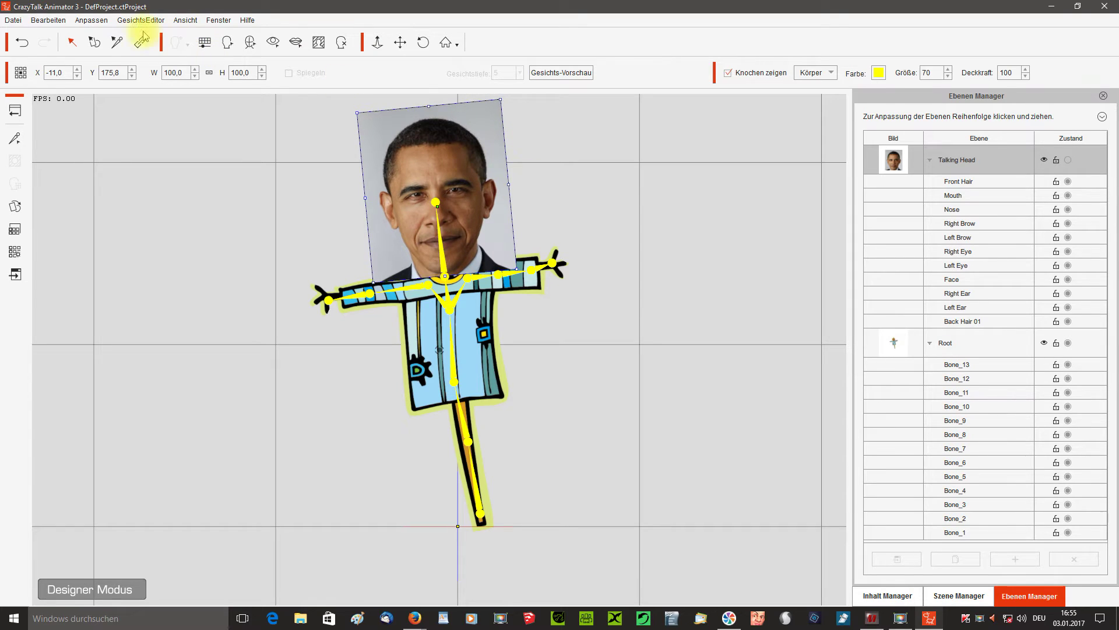
- Scale the head with Transform Sprite to 73.4 and lower it onto the scarecrow's collar at X -9.7, Y 164.6
{"action": "left_click", "coordinate": [94, 42]}
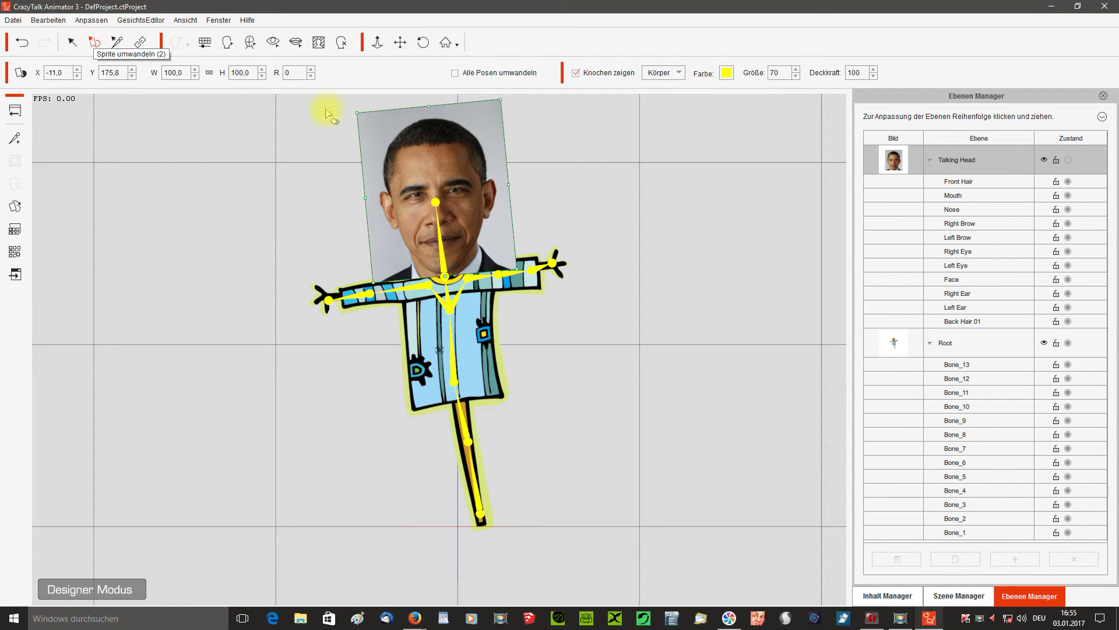
{"action": "left_click_drag", "start_coordinate": [502, 97], "coordinate": [485, 127]}
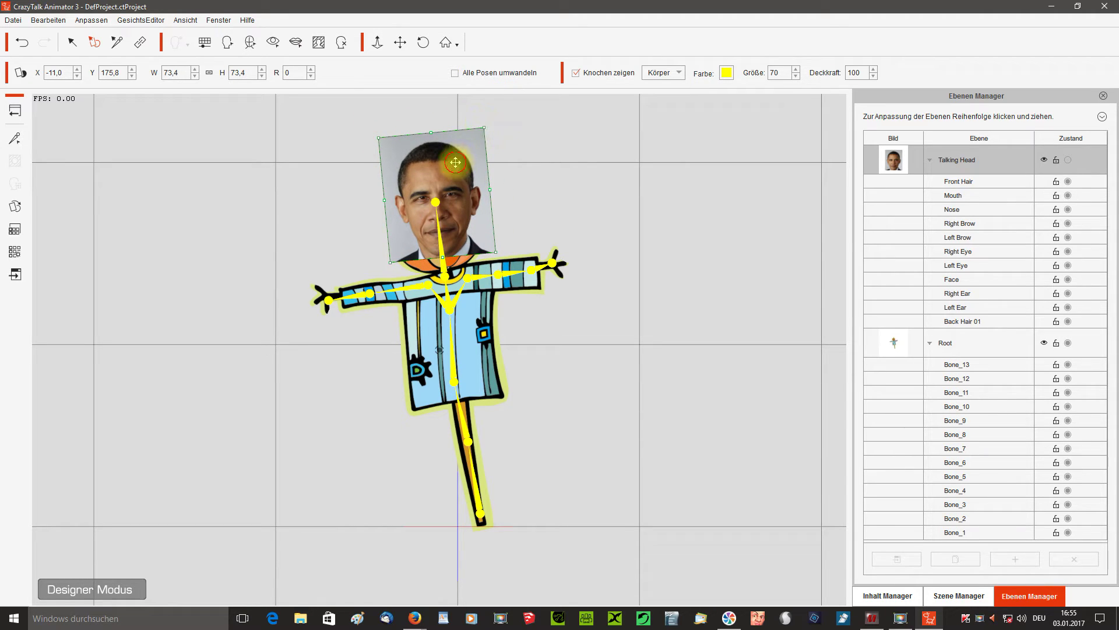
{"action": "left_click_drag", "start_coordinate": [454, 163], "coordinate": [457, 181]}
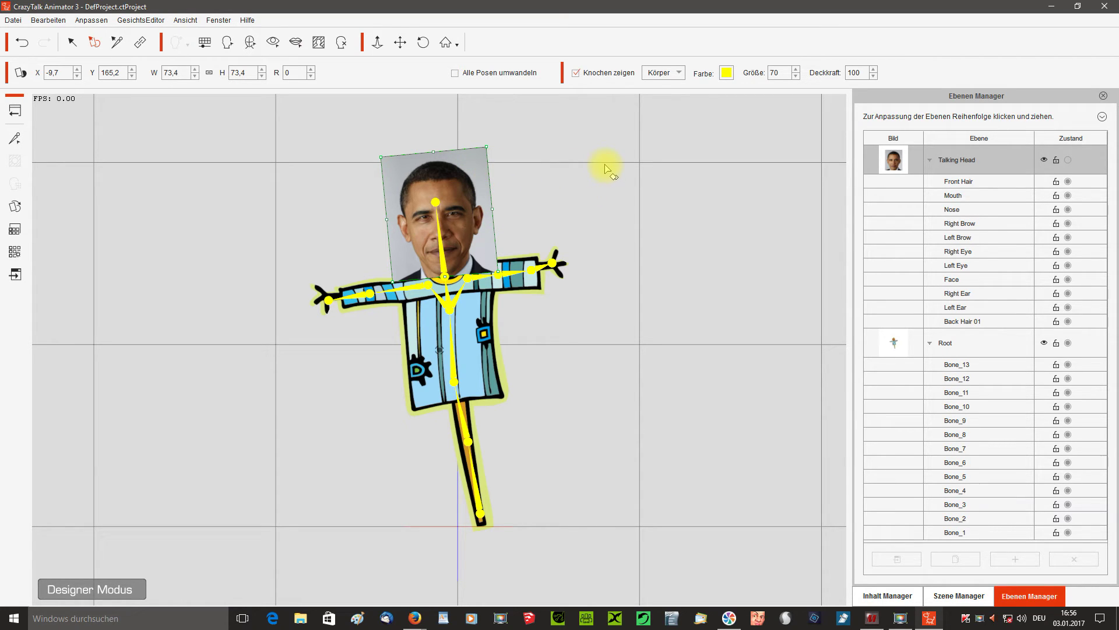
{"action": "left_click_drag", "start_coordinate": [483, 208], "coordinate": [483, 210]}
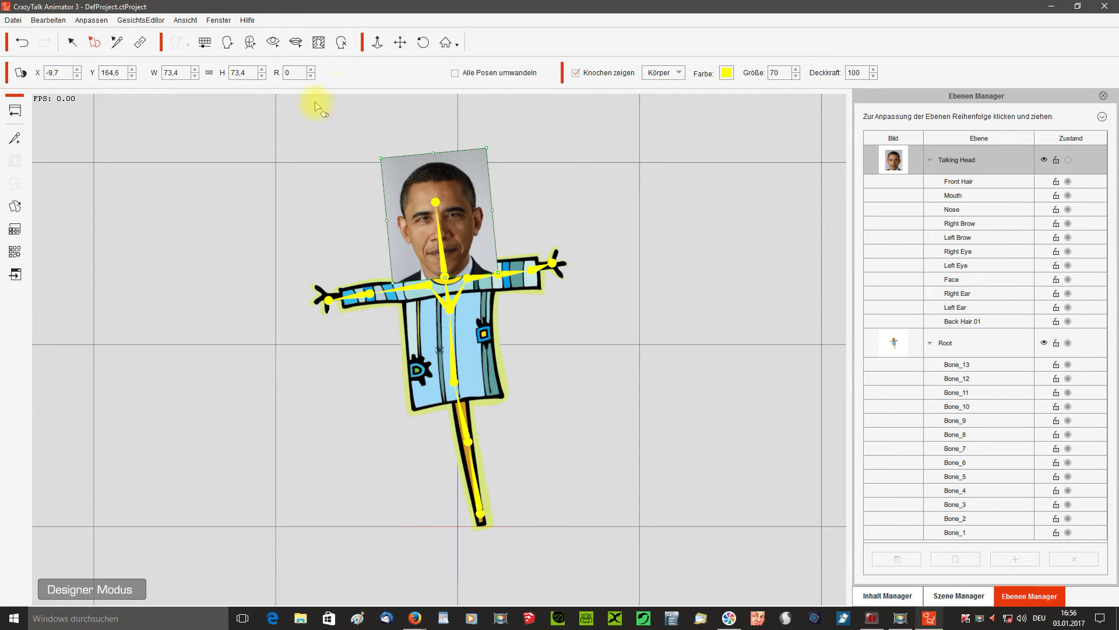
- Mask out the talking head's background, trying the foreground and background brushes beside the cheek, and nudge the head to X -11.0, Y 165.5
{"action": "left_click", "coordinate": [319, 43]}
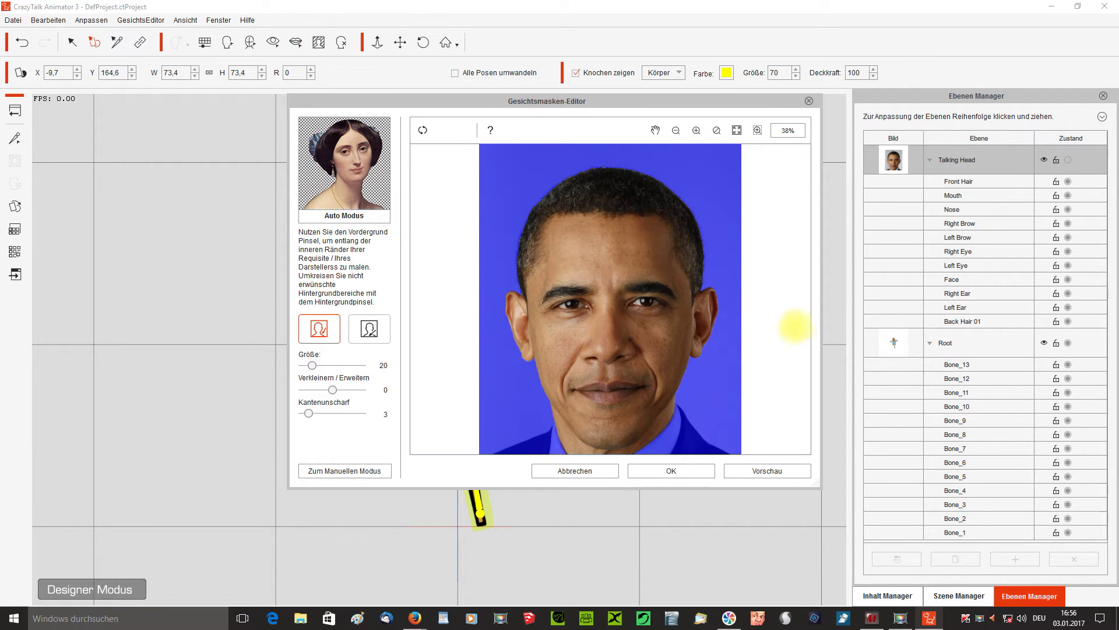
{"action": "left_click", "coordinate": [670, 471]}
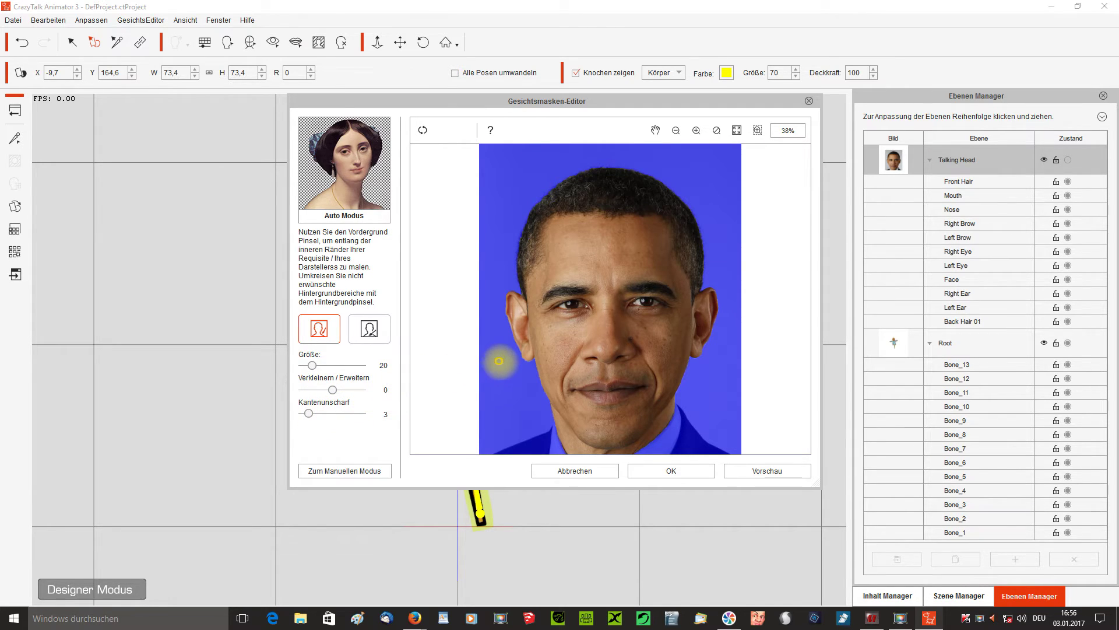
{"action": "left_click_drag", "start_coordinate": [500, 356], "coordinate": [508, 398]}
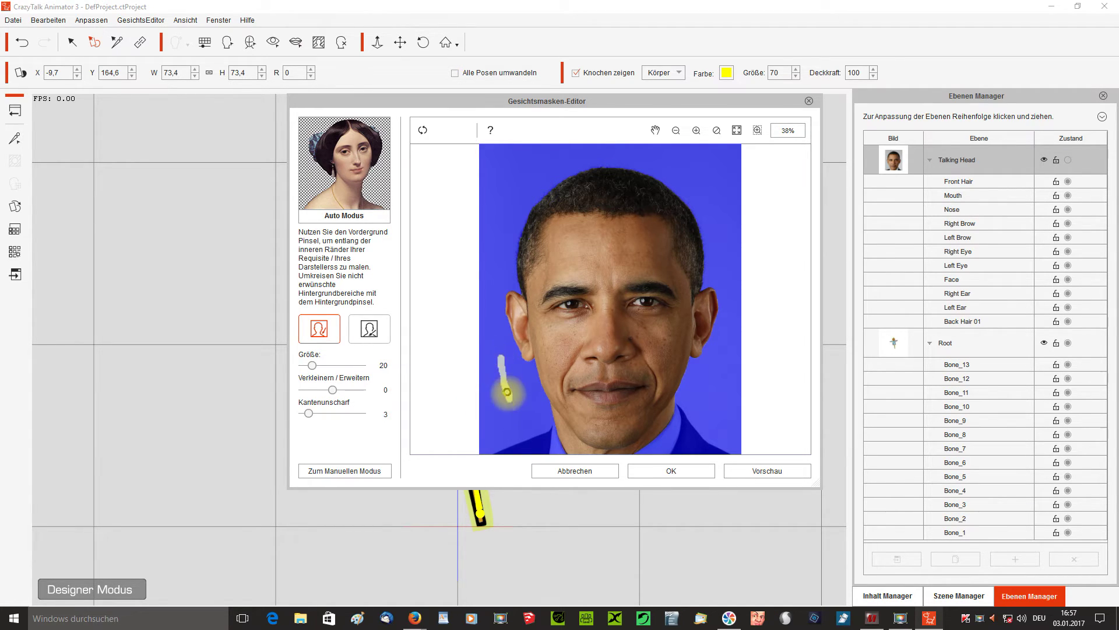
{"action": "left_click_drag", "start_coordinate": [505, 394], "coordinate": [499, 357]}
{"action": "left_click", "coordinate": [371, 329]}
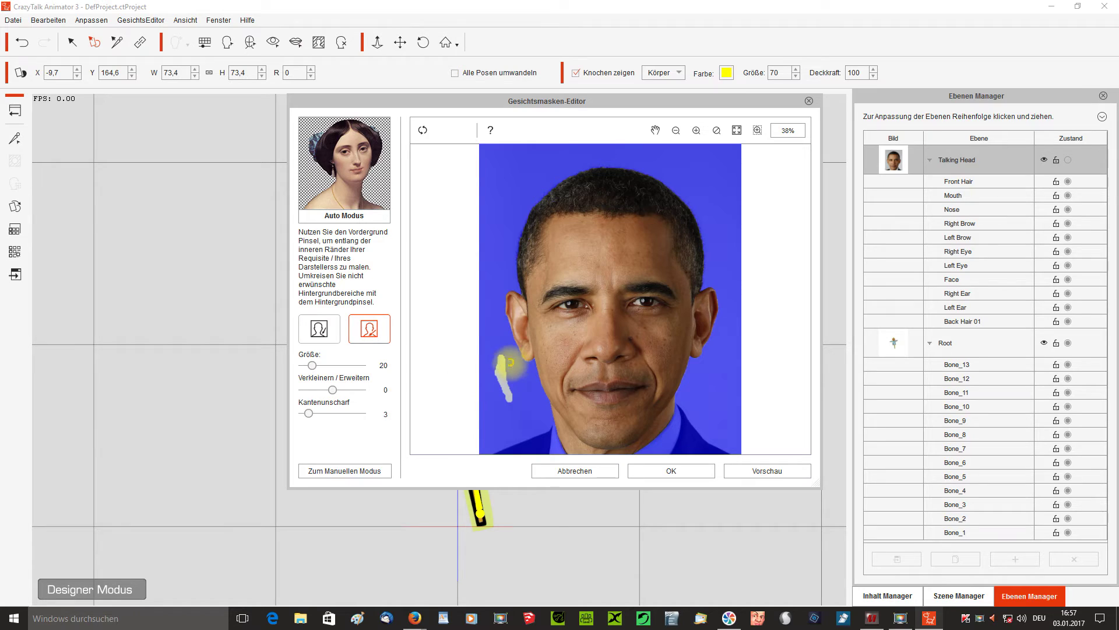
{"action": "mouse_move", "coordinate": [500, 356]}
{"action": "left_mouse_down"}
{"action": "mouse_move", "coordinate": [510, 397]}
{"action": "mouse_move", "coordinate": [499, 367]}
{"action": "left_mouse_up"}
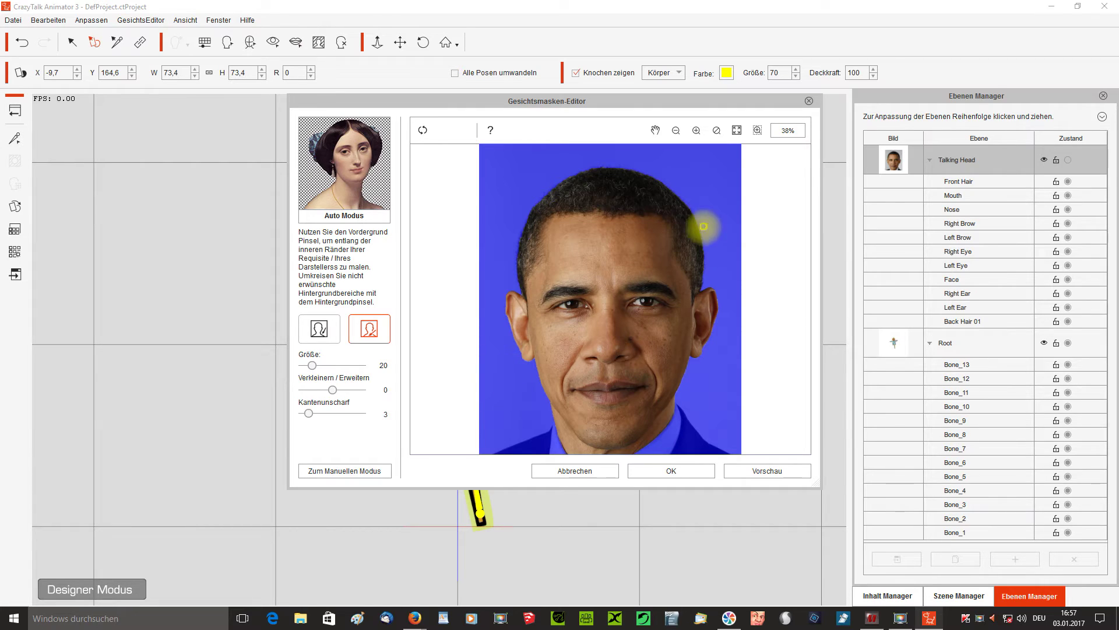
{"action": "left_click", "coordinate": [676, 476]}
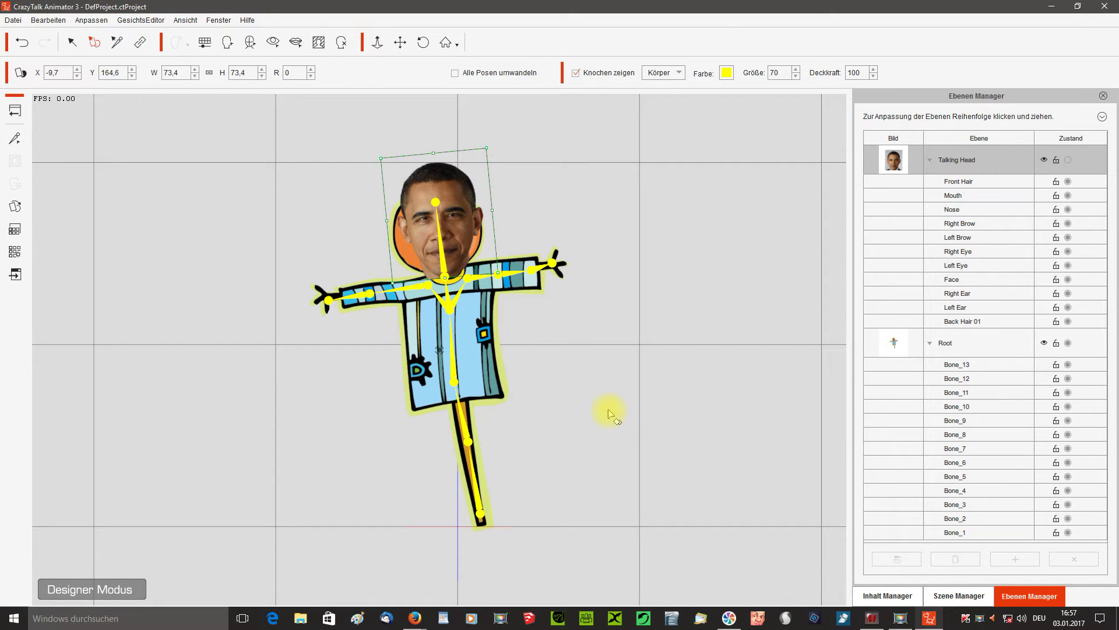
{"action": "left_click_drag", "start_coordinate": [471, 241], "coordinate": [468, 241]}
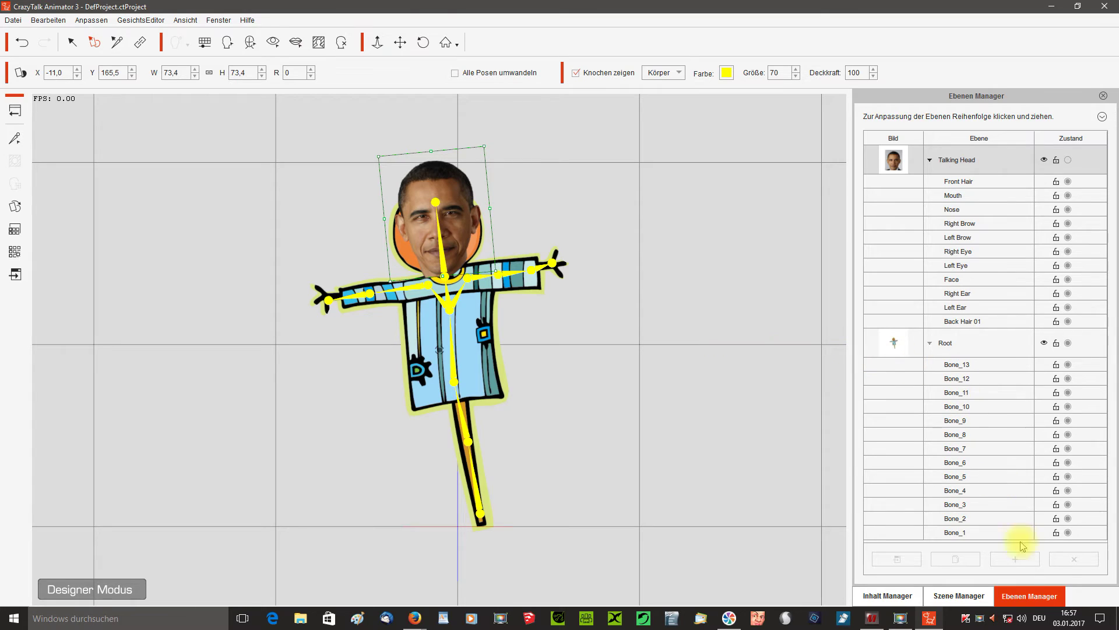
- Open the scarecrow's Root sprite in the mask editor and set mask opacity 82, brush hardness 88 and brush size 20
{"action": "left_click", "coordinate": [970, 350]}
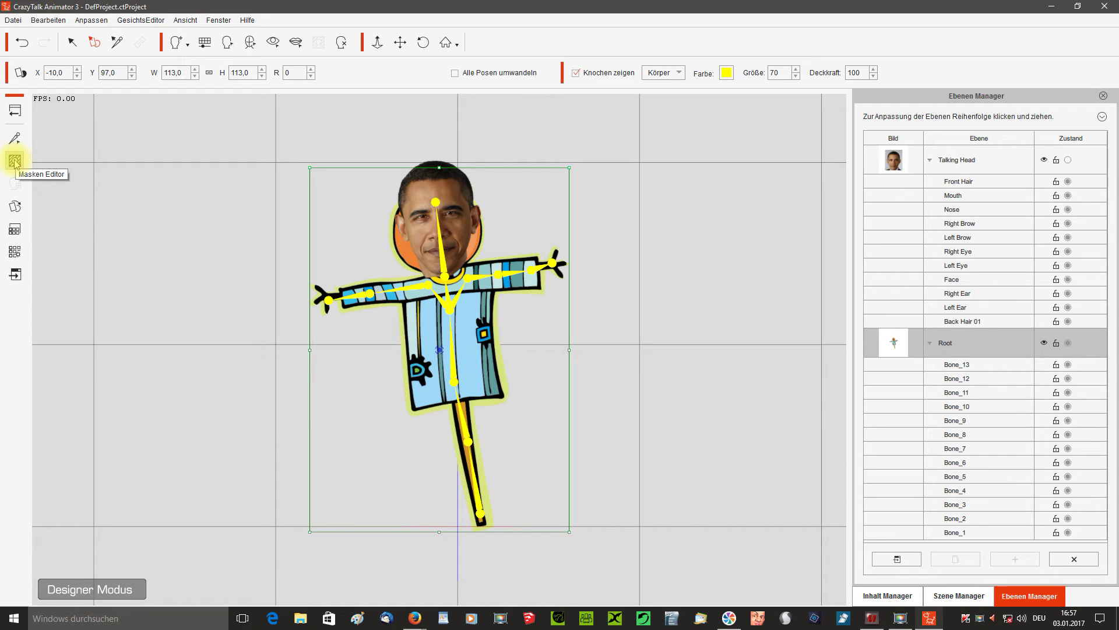
{"action": "left_click", "coordinate": [14, 161]}
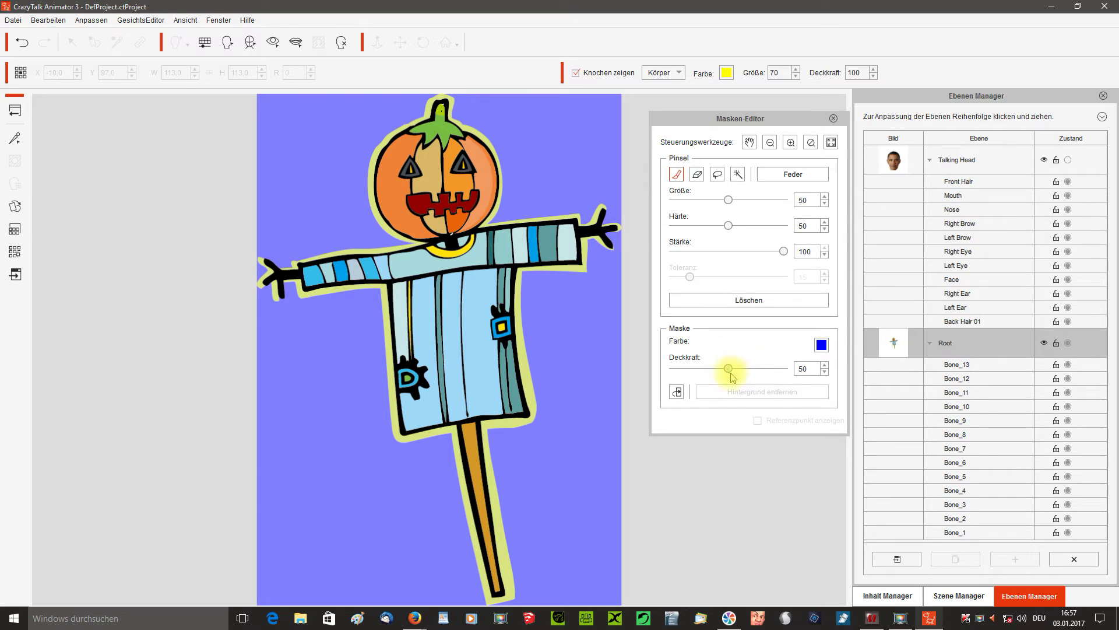
{"action": "left_click_drag", "start_coordinate": [729, 370], "coordinate": [764, 371]}
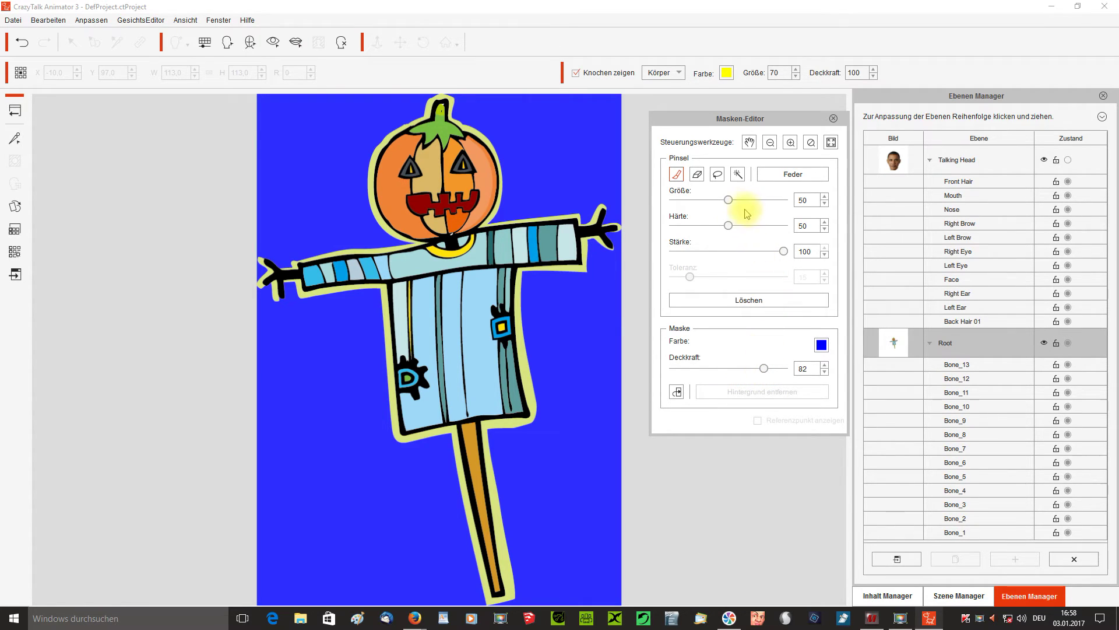
{"action": "left_click_drag", "start_coordinate": [728, 225], "coordinate": [773, 239]}
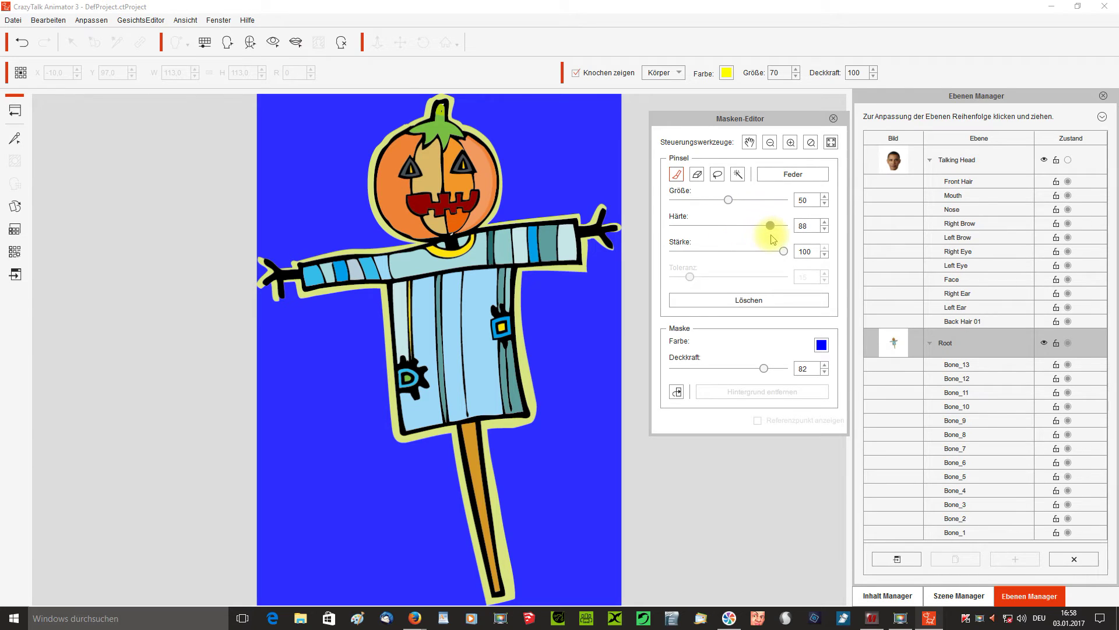
{"action": "left_click_drag", "start_coordinate": [730, 201], "coordinate": [695, 200]}
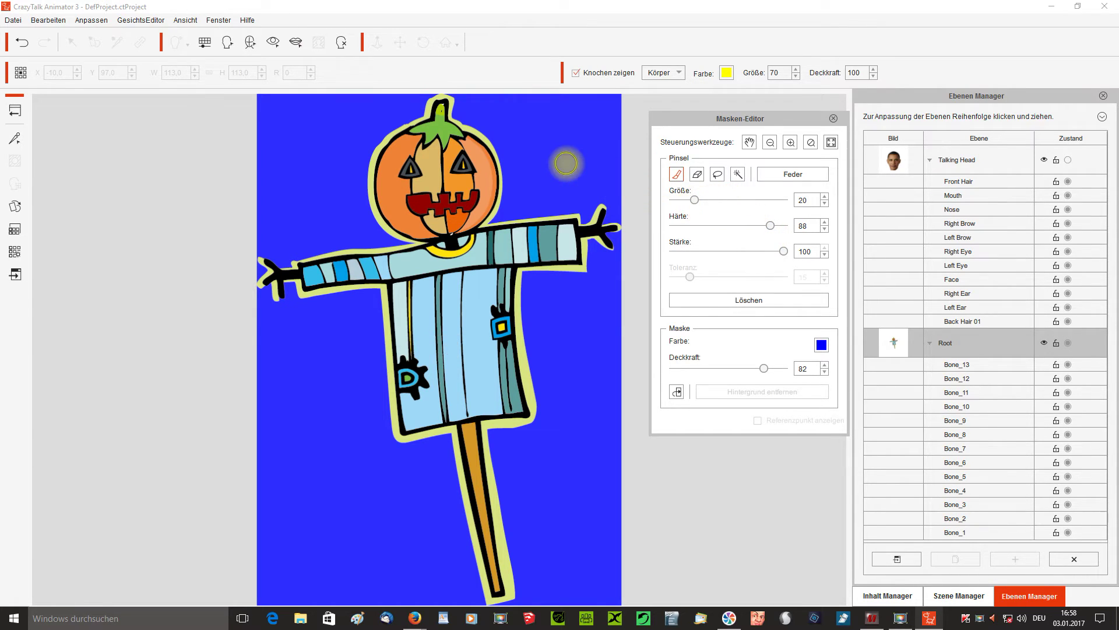
- Paint a trial mask spot on the scarecrow's striped sleeve and remove it with the mask eraser
{"action": "scroll", "coordinate": [565, 163], "scroll_direction": "up", "scroll_amount": 1}
{"action": "left_click_drag", "start_coordinate": [566, 163], "coordinate": [564, 198]}
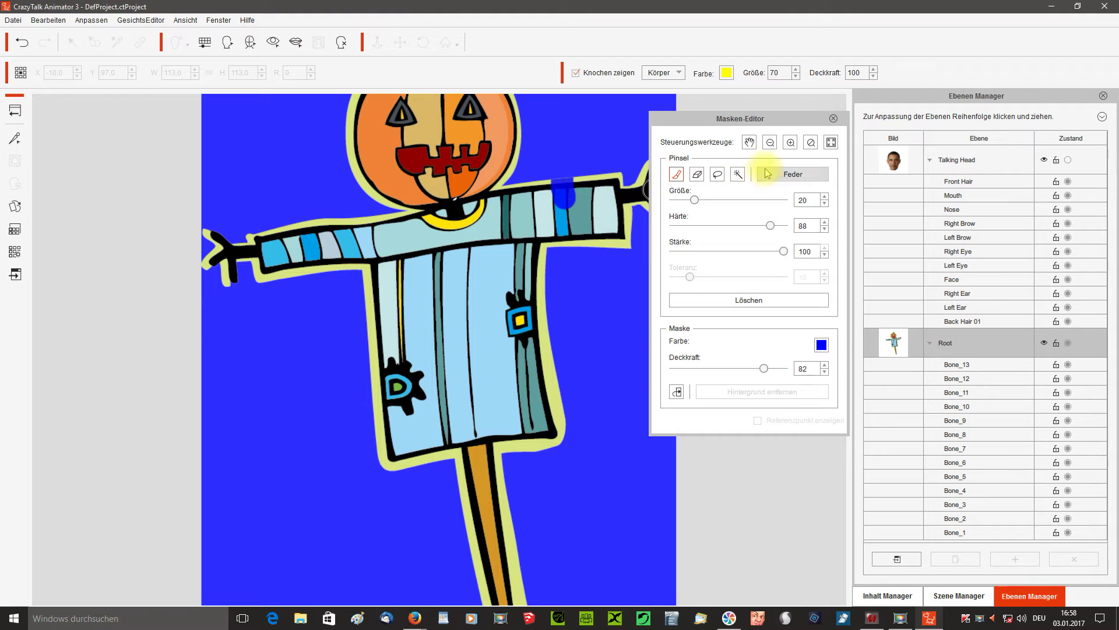
{"action": "left_click", "coordinate": [698, 175]}
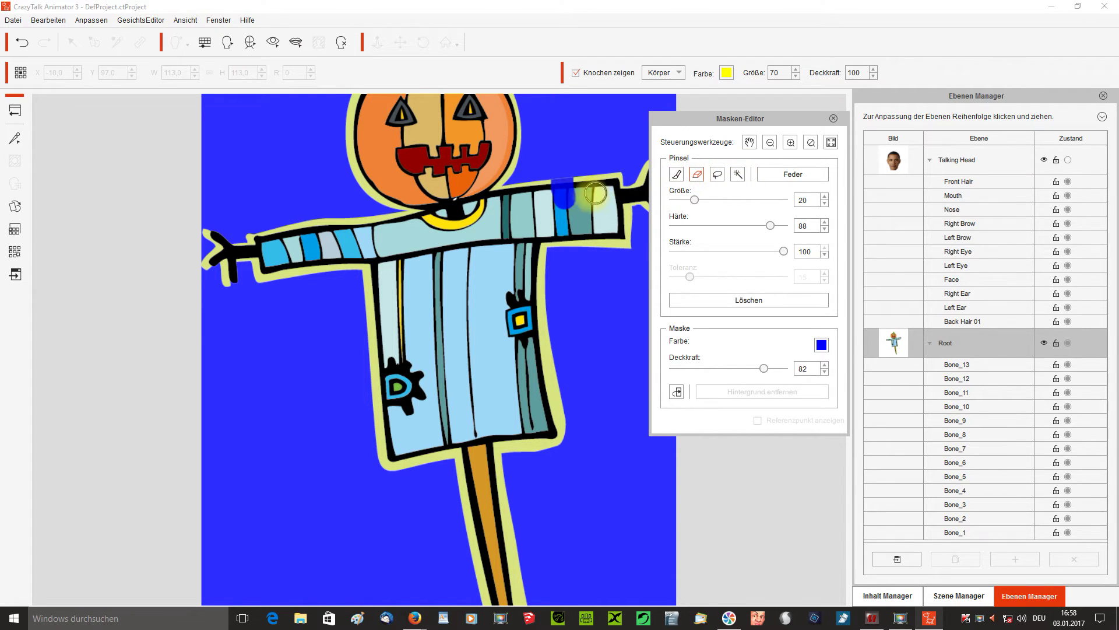
{"action": "mouse_move", "coordinate": [588, 197]}
{"action": "left_mouse_down"}
{"action": "mouse_move", "coordinate": [555, 175]}
{"action": "mouse_move", "coordinate": [624, 170]}
{"action": "mouse_move", "coordinate": [599, 176]}
{"action": "left_mouse_up"}
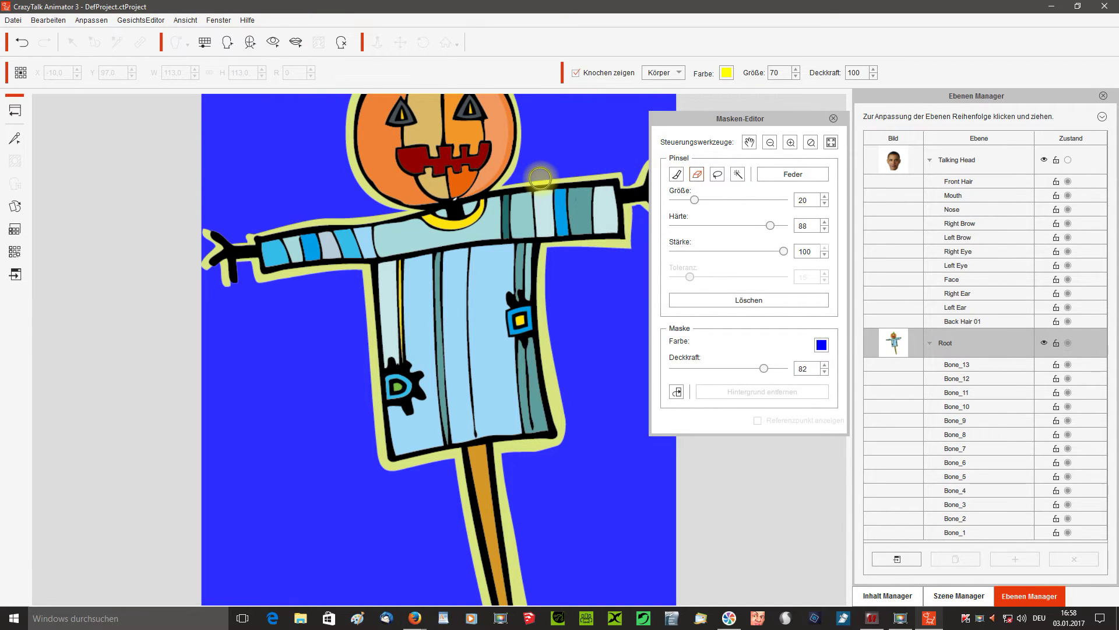
- Brush mask over the whole pumpkin head of the Root sprite to hide it, and leave the mask editor
{"action": "scroll", "coordinate": [540, 178], "scroll_direction": "down", "scroll_amount": 1}
{"action": "scroll", "coordinate": [535, 176], "scroll_direction": "down", "scroll_amount": 1}
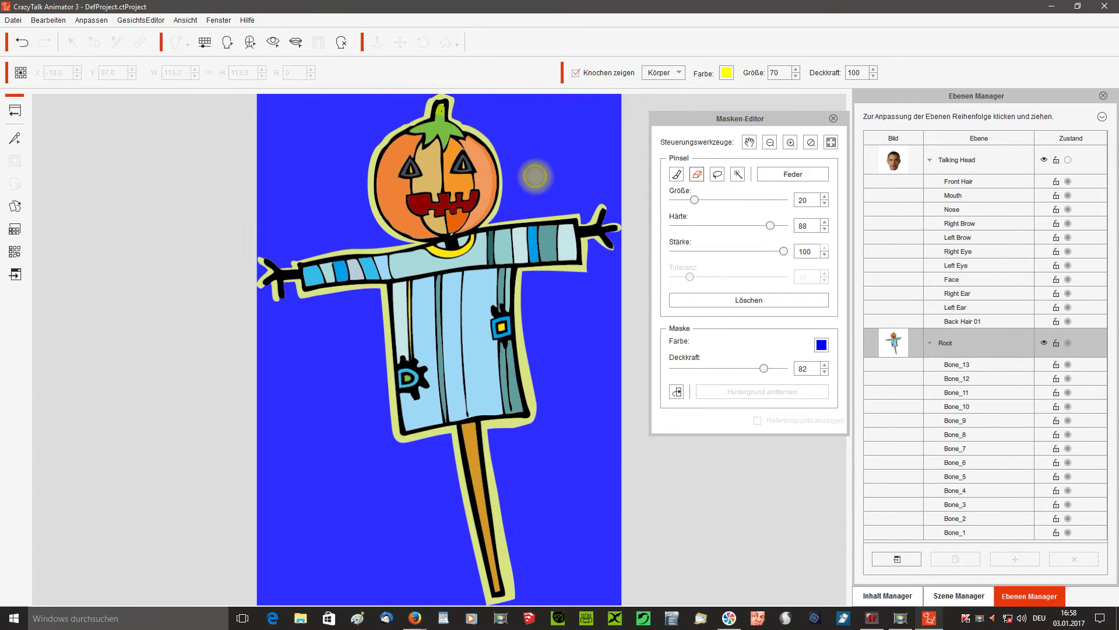
{"action": "scroll", "coordinate": [536, 176], "scroll_direction": "down", "scroll_amount": 1}
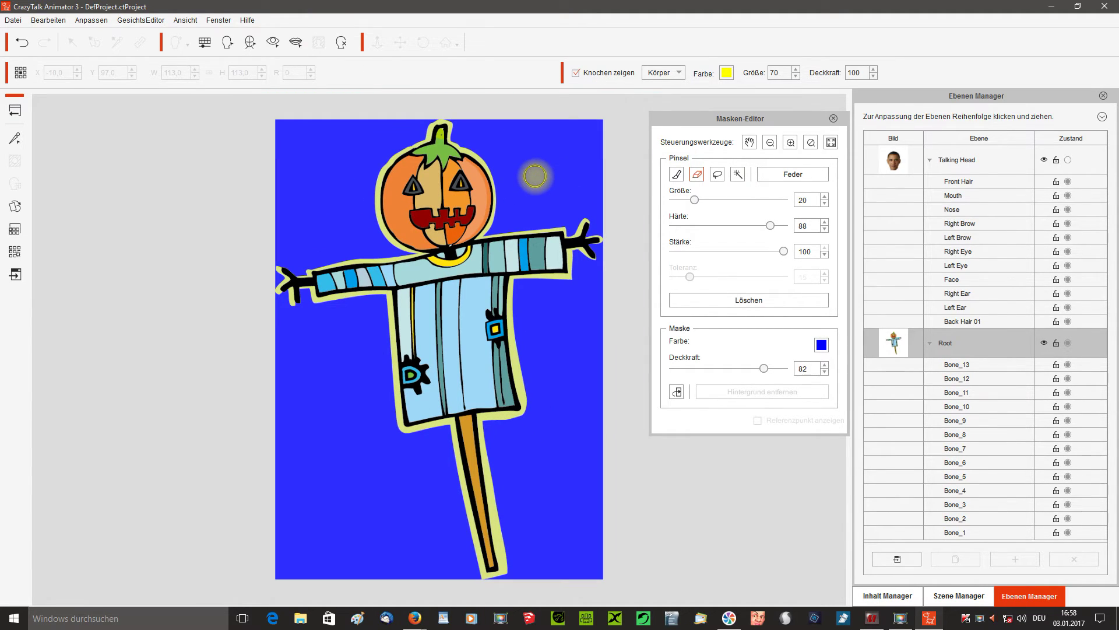
{"action": "left_click", "coordinate": [674, 177]}
{"action": "mouse_move", "coordinate": [473, 175]}
{"action": "left_mouse_down"}
{"action": "mouse_move", "coordinate": [404, 169]}
{"action": "mouse_move", "coordinate": [451, 126]}
{"action": "mouse_move", "coordinate": [385, 185]}
{"action": "mouse_move", "coordinate": [423, 153]}
{"action": "mouse_move", "coordinate": [404, 156]}
{"action": "mouse_move", "coordinate": [382, 206]}
{"action": "mouse_move", "coordinate": [376, 190]}
{"action": "mouse_move", "coordinate": [398, 238]}
{"action": "mouse_move", "coordinate": [481, 225]}
{"action": "mouse_move", "coordinate": [492, 205]}
{"action": "mouse_move", "coordinate": [475, 145]}
{"action": "mouse_move", "coordinate": [450, 168]}
{"action": "mouse_move", "coordinate": [485, 183]}
{"action": "mouse_move", "coordinate": [461, 190]}
{"action": "mouse_move", "coordinate": [476, 186]}
{"action": "mouse_move", "coordinate": [459, 212]}
{"action": "mouse_move", "coordinate": [474, 211]}
{"action": "mouse_move", "coordinate": [420, 211]}
{"action": "mouse_move", "coordinate": [437, 179]}
{"action": "mouse_move", "coordinate": [412, 180]}
{"action": "mouse_move", "coordinate": [399, 207]}
{"action": "mouse_move", "coordinate": [474, 199]}
{"action": "mouse_move", "coordinate": [411, 211]}
{"action": "mouse_move", "coordinate": [451, 181]}
{"action": "mouse_move", "coordinate": [431, 187]}
{"action": "mouse_move", "coordinate": [459, 176]}
{"action": "mouse_move", "coordinate": [451, 195]}
{"action": "mouse_move", "coordinate": [482, 187]}
{"action": "mouse_move", "coordinate": [454, 198]}
{"action": "mouse_move", "coordinate": [509, 167]}
{"action": "mouse_move", "coordinate": [482, 186]}
{"action": "mouse_move", "coordinate": [431, 181]}
{"action": "mouse_move", "coordinate": [481, 169]}
{"action": "left_mouse_up"}
{"action": "scroll", "coordinate": [461, 192], "scroll_direction": "up", "scroll_amount": 1}
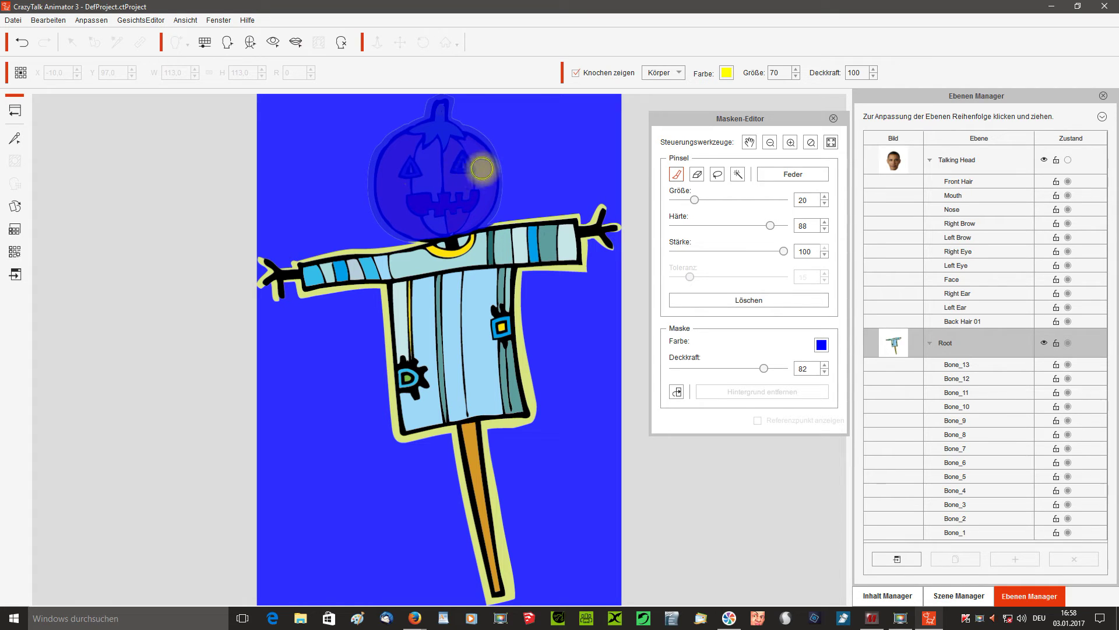
{"action": "left_click", "coordinate": [893, 342]}
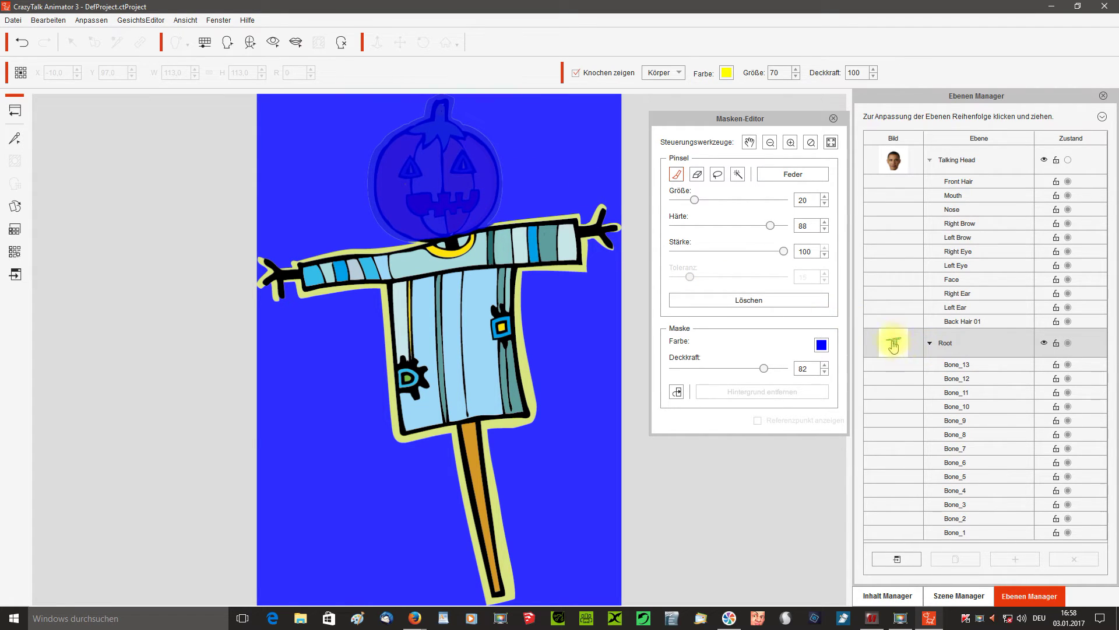
{"action": "left_click", "coordinate": [892, 345]}
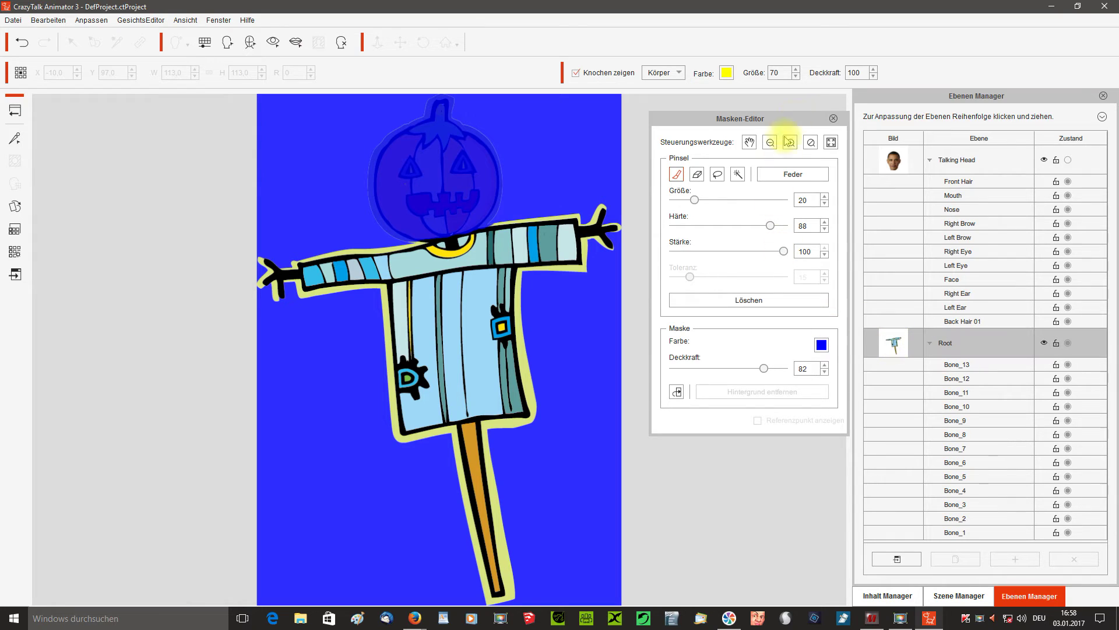
{"action": "left_click", "coordinate": [833, 119]}
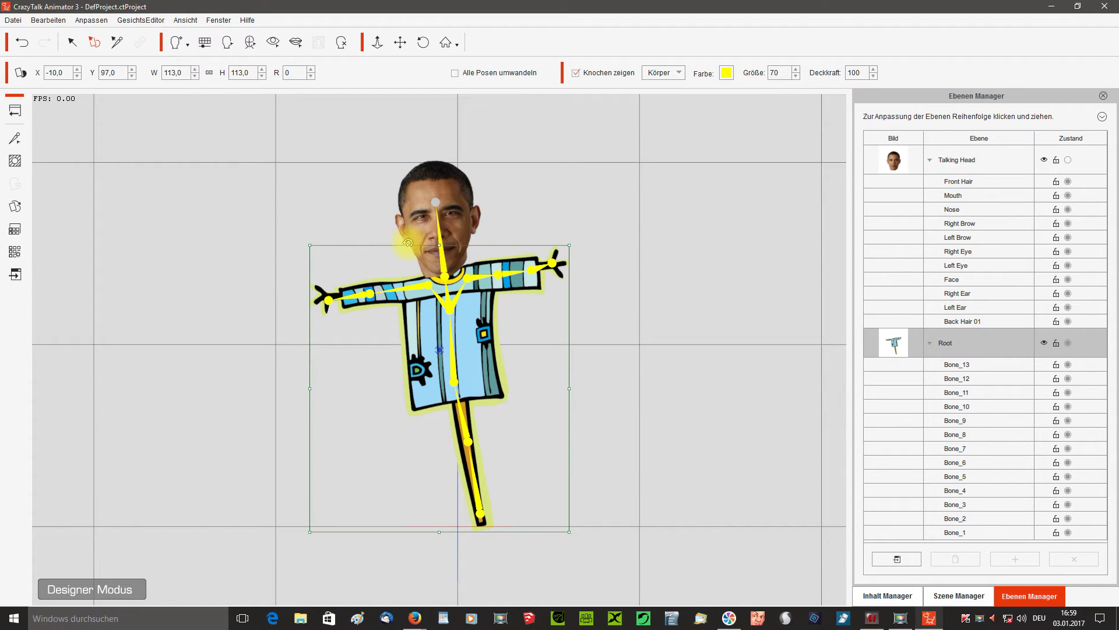
- Move the head's end bone Bone_6 up to the top of the portrait at X -15.7, Y 194.5 in the bone editor
{"action": "left_click", "coordinate": [16, 138]}
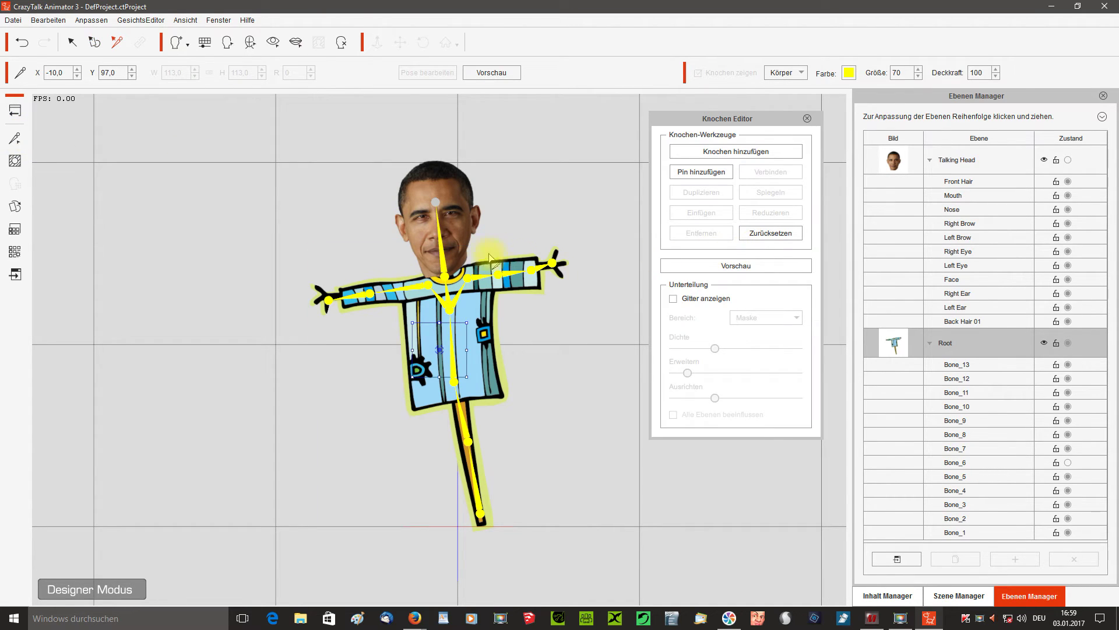
{"action": "left_click", "coordinate": [443, 254]}
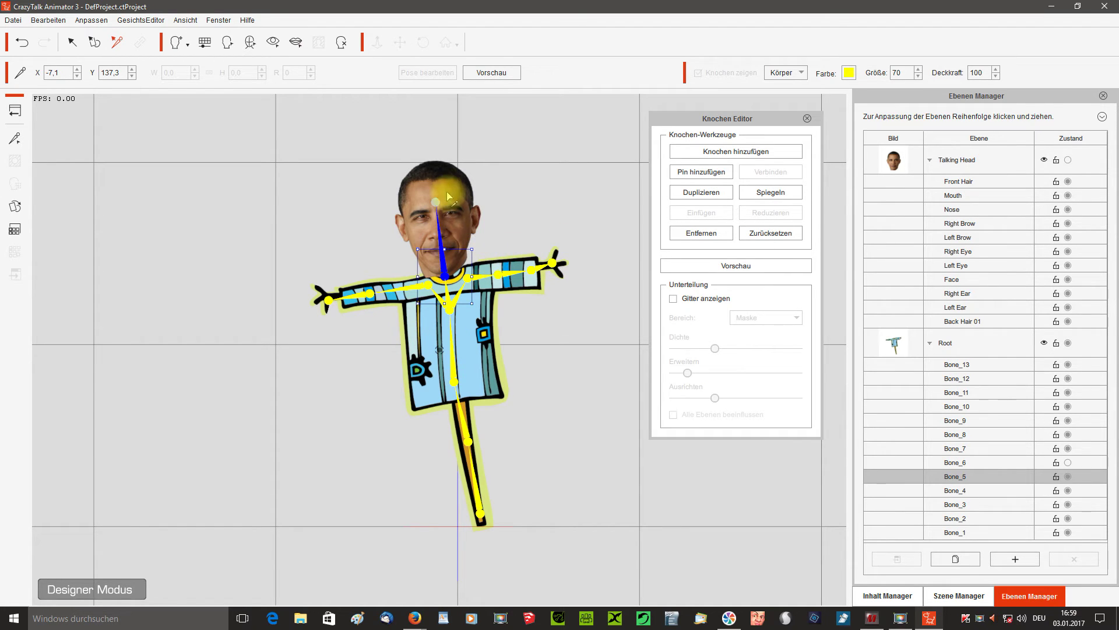
{"action": "left_click", "coordinate": [436, 204]}
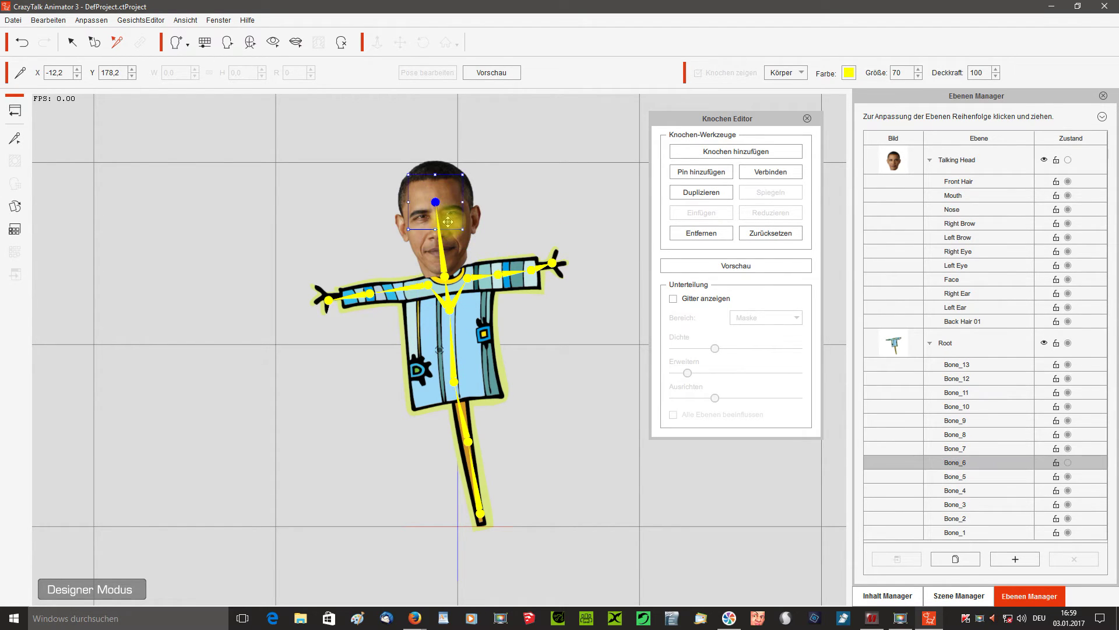
{"action": "left_click_drag", "start_coordinate": [445, 212], "coordinate": [439, 183]}
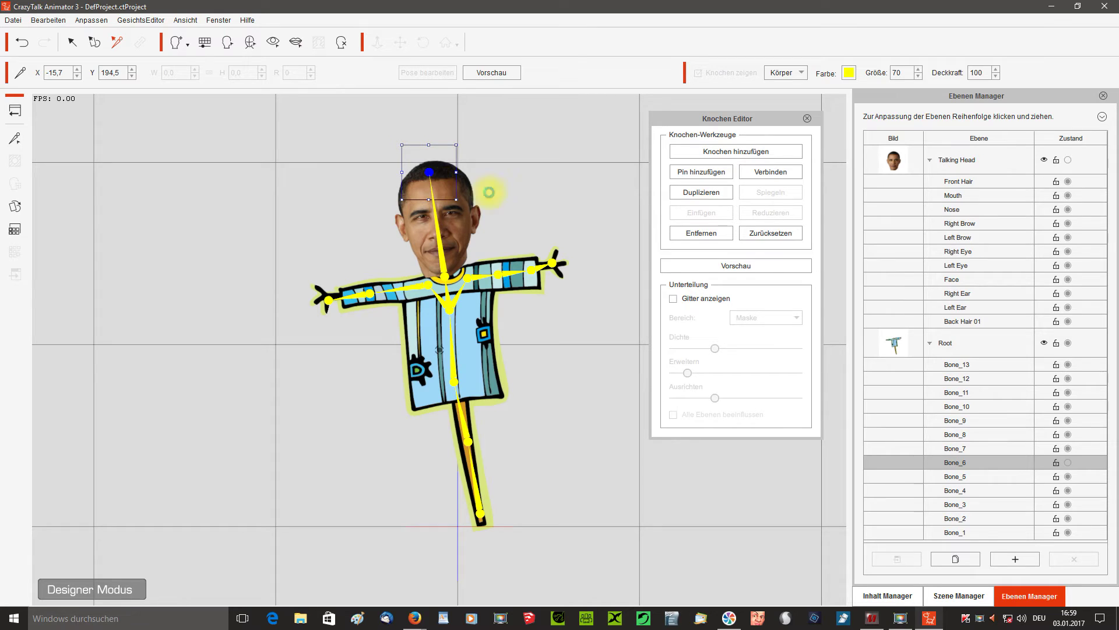
{"action": "left_click", "coordinate": [807, 119]}
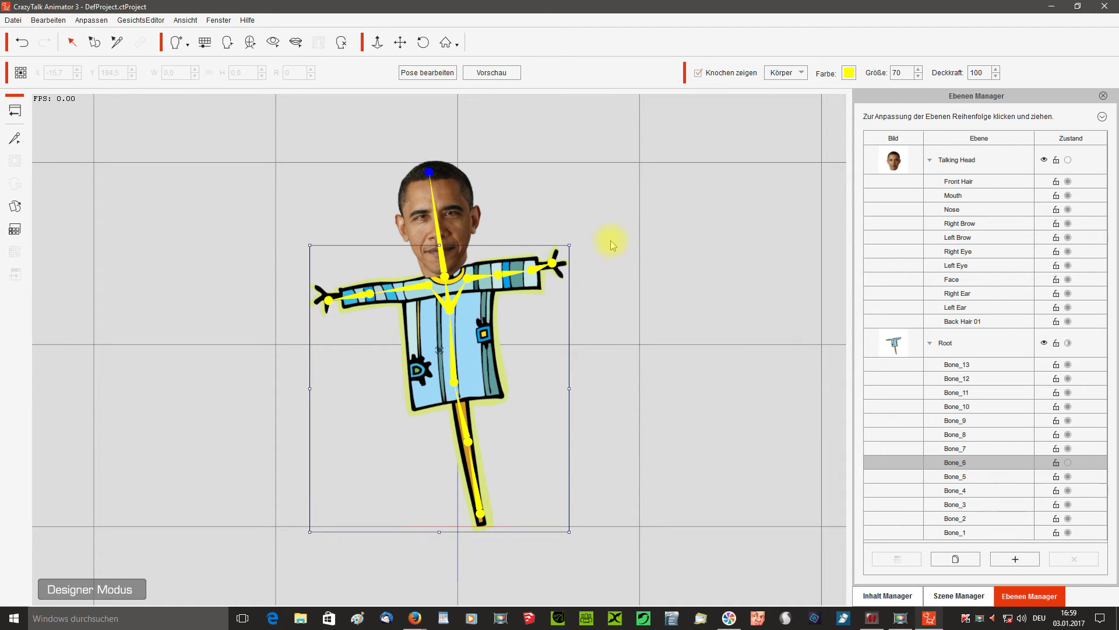
- Return to stage mode and bring the scarecrow forward to Z 185
{"action": "left_click", "coordinate": [14, 111]}
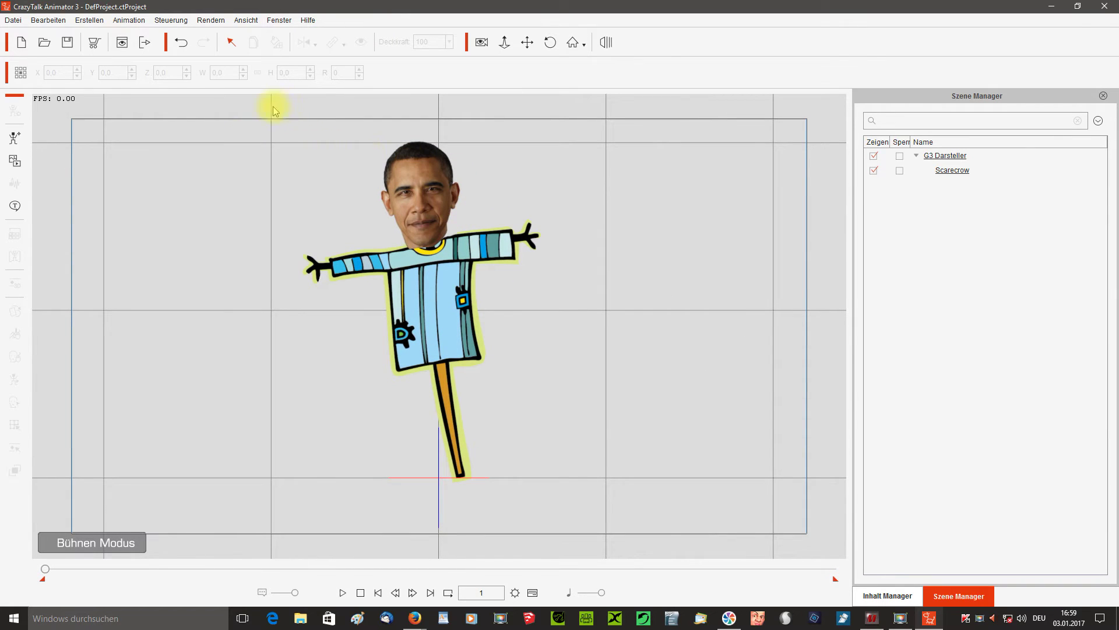
{"action": "left_click", "coordinate": [441, 304]}
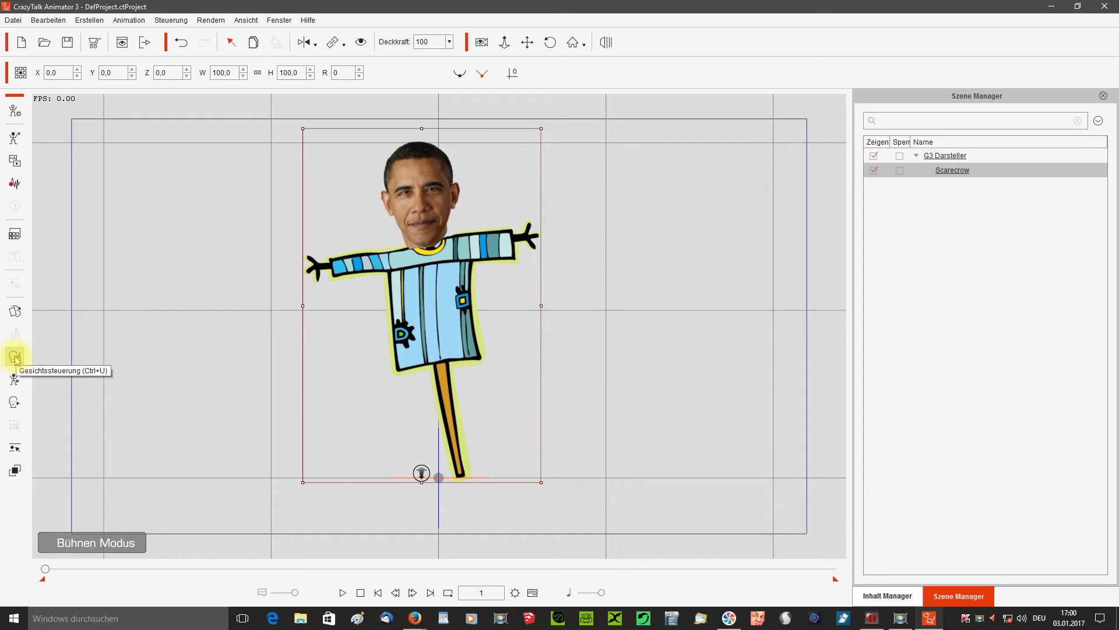
{"action": "scroll", "coordinate": [472, 230], "scroll_direction": "up", "scroll_amount": 5}
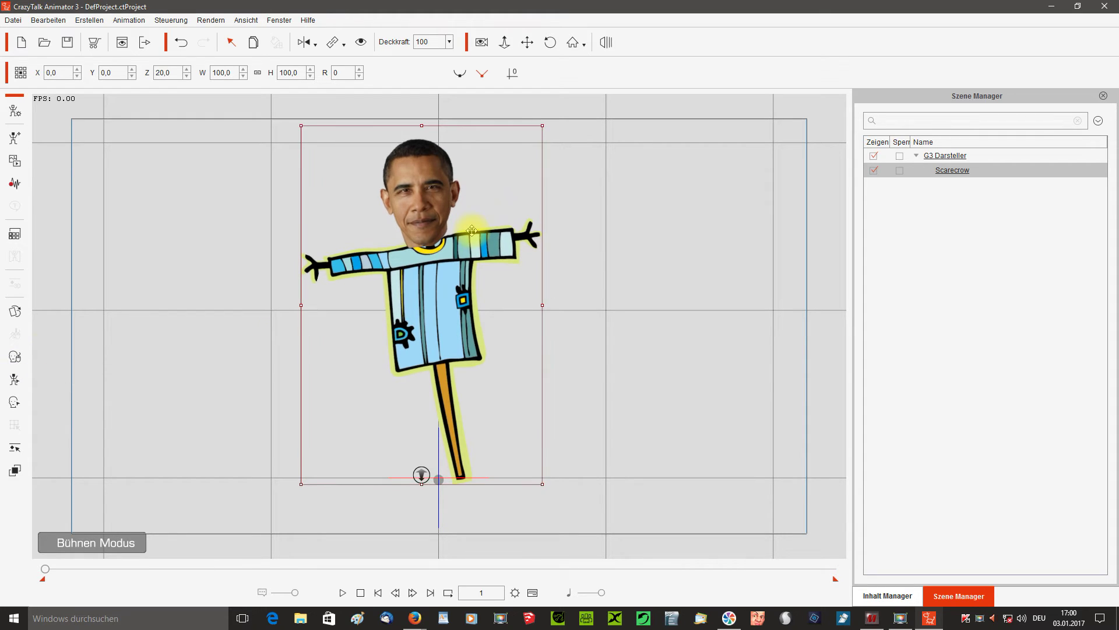
{"action": "scroll", "coordinate": [471, 231], "scroll_direction": "up", "scroll_amount": 20}
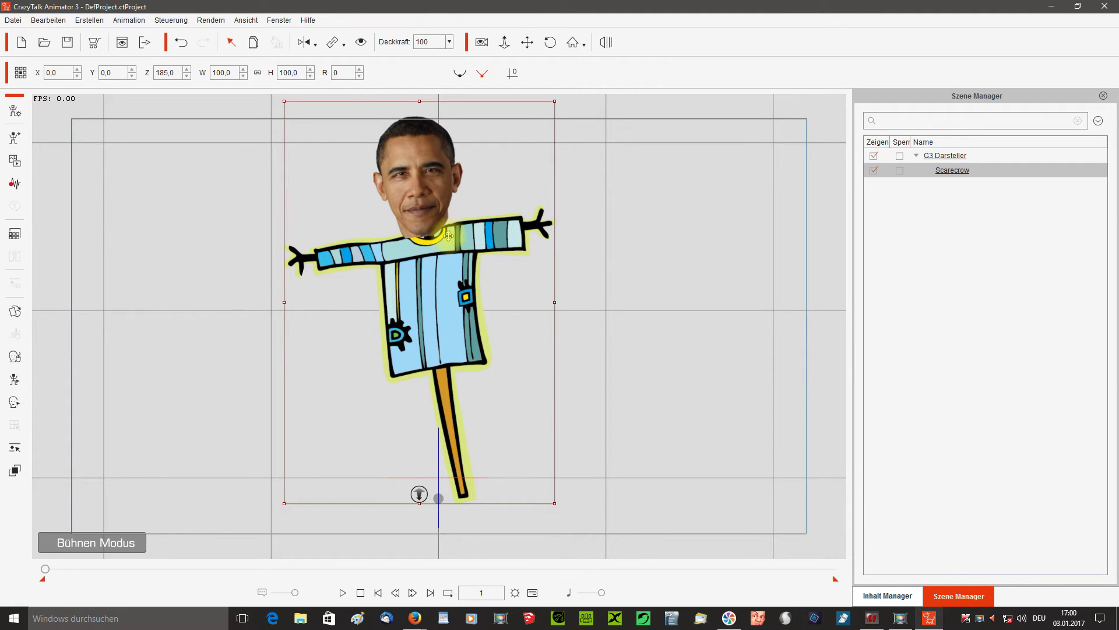
- Open the face puppet controls for the scarecrow and position their window clear of the actor
{"action": "left_click", "coordinate": [449, 235]}
{"action": "scroll", "coordinate": [450, 234], "scroll_direction": "up", "scroll_amount": 3}
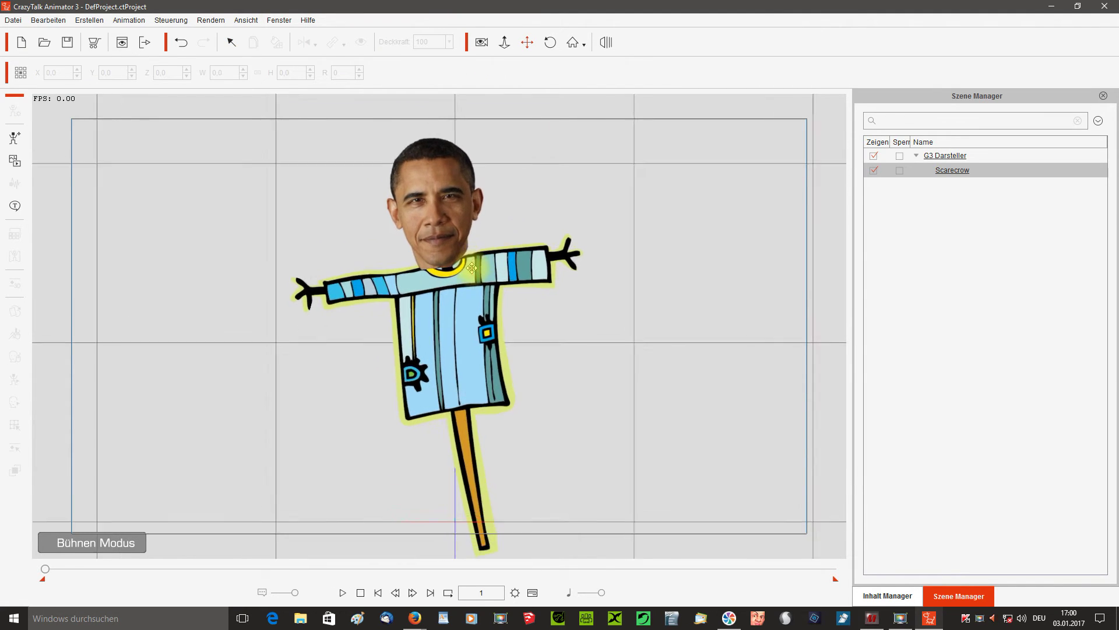
{"action": "scroll", "coordinate": [472, 268], "scroll_direction": "up", "scroll_amount": 2}
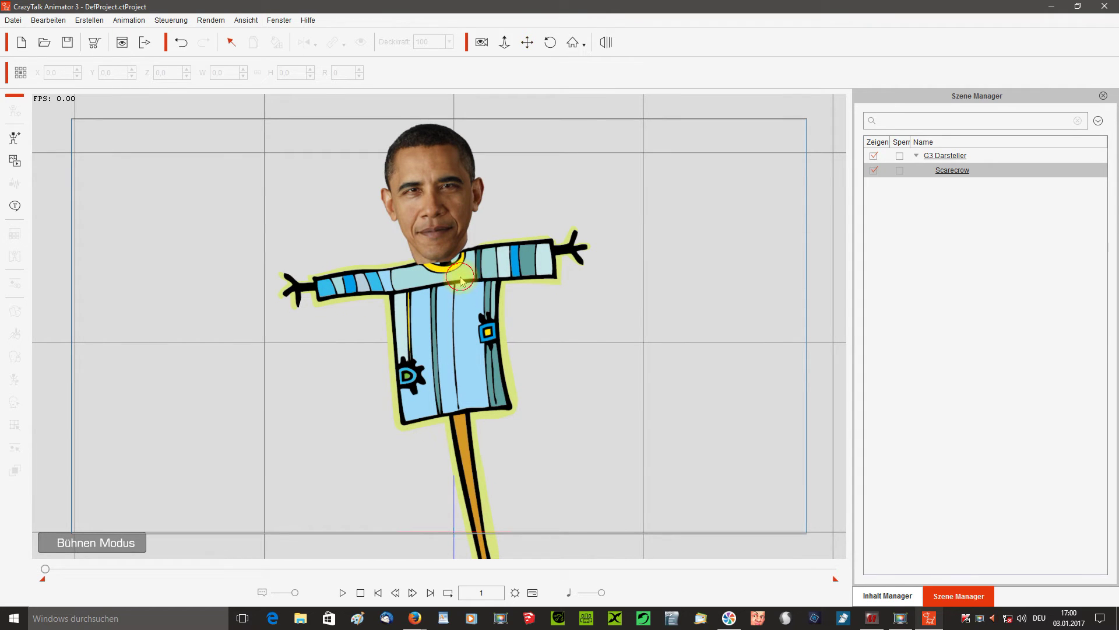
{"action": "left_click", "coordinate": [461, 280]}
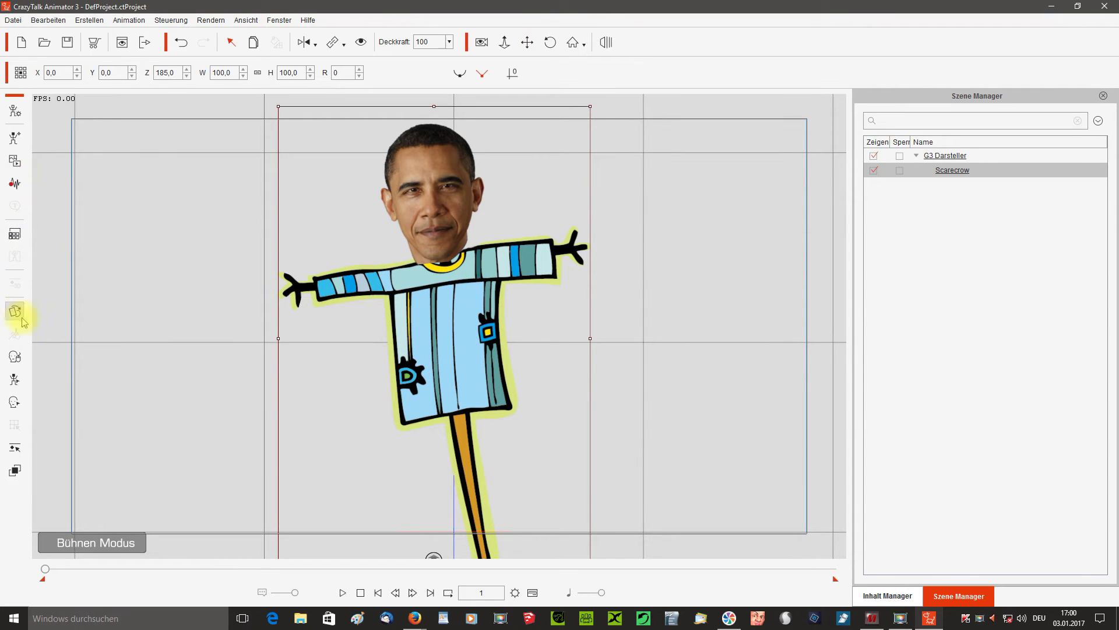
{"action": "left_click", "coordinate": [14, 357]}
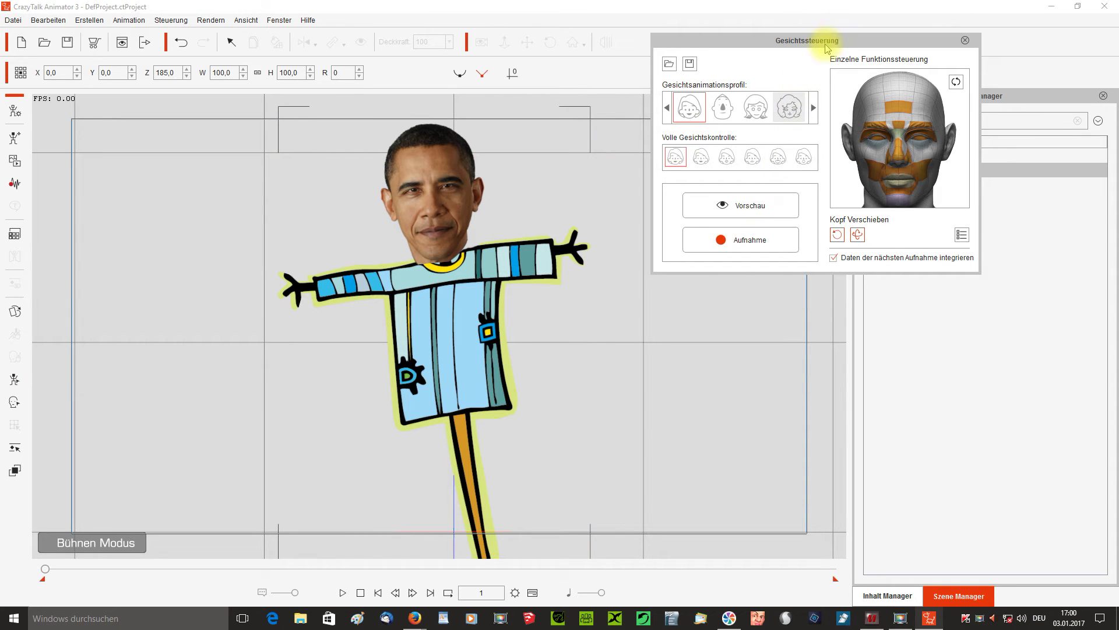
{"action": "left_click_drag", "start_coordinate": [830, 45], "coordinate": [823, 68]}
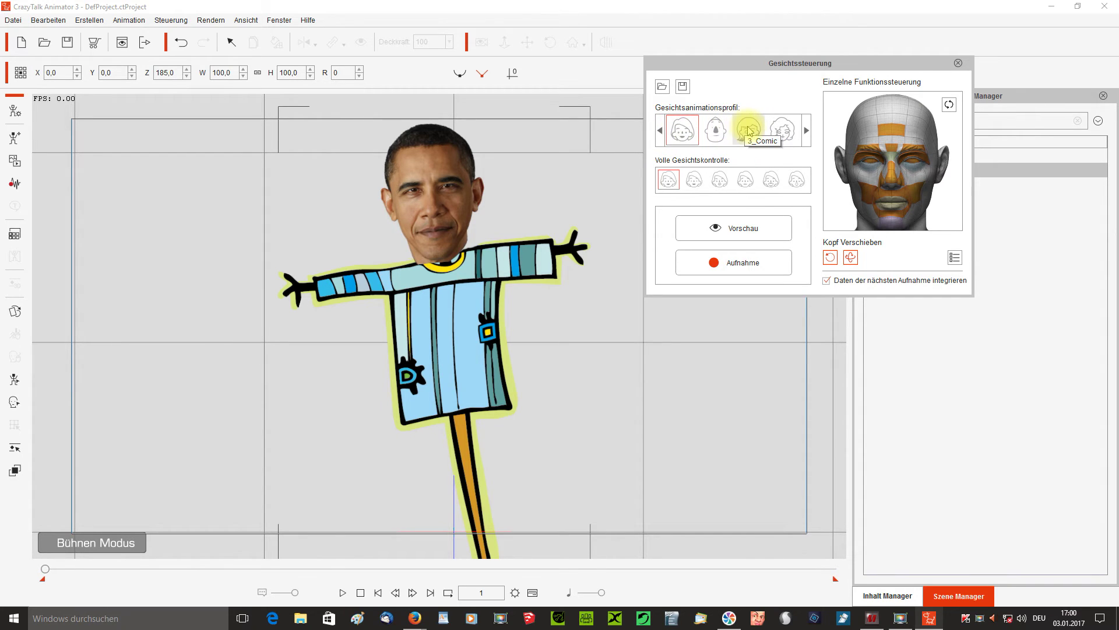
- Select the face animation profile directly after 6_Grumpy and activate the forehead, nose and both cheeks as controlled features
{"action": "left_click", "coordinate": [807, 133]}
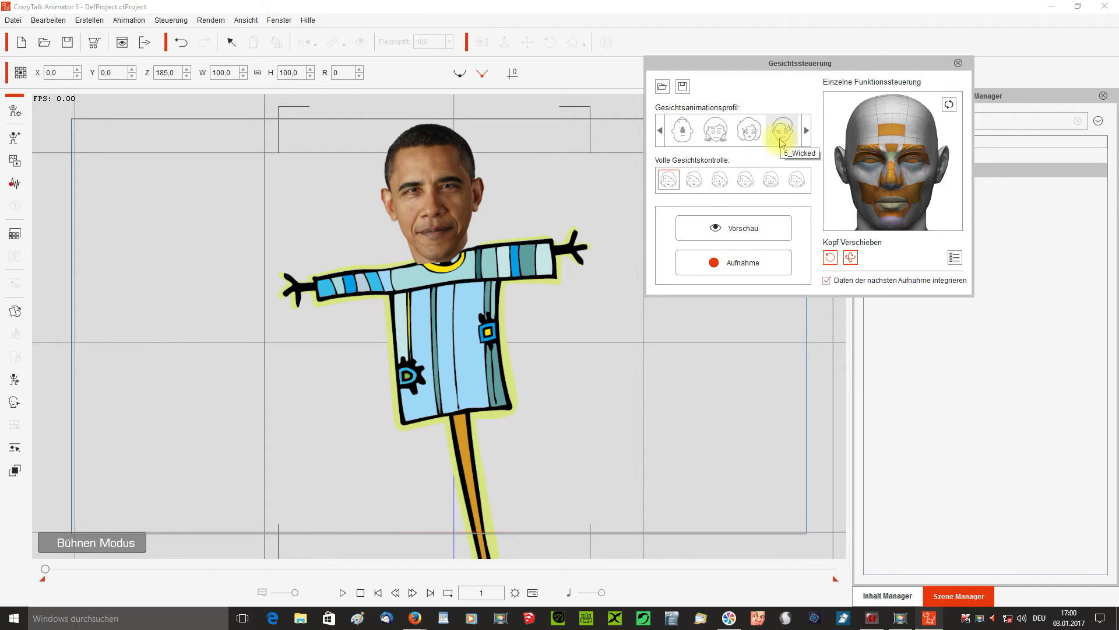
{"action": "left_click", "coordinate": [783, 141]}
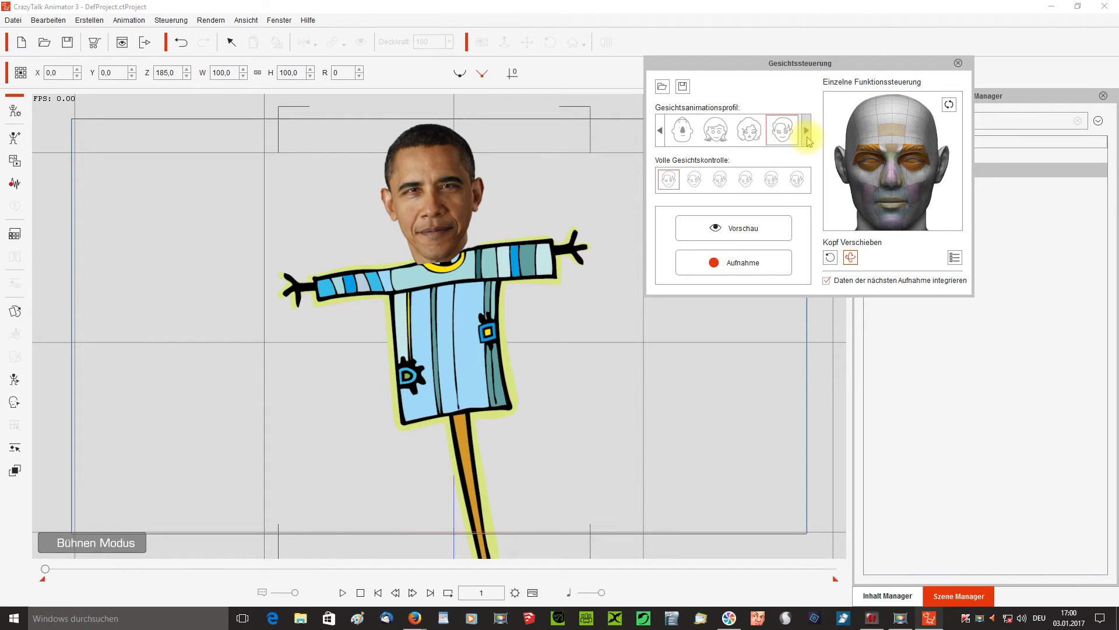
{"action": "left_click", "coordinate": [783, 143]}
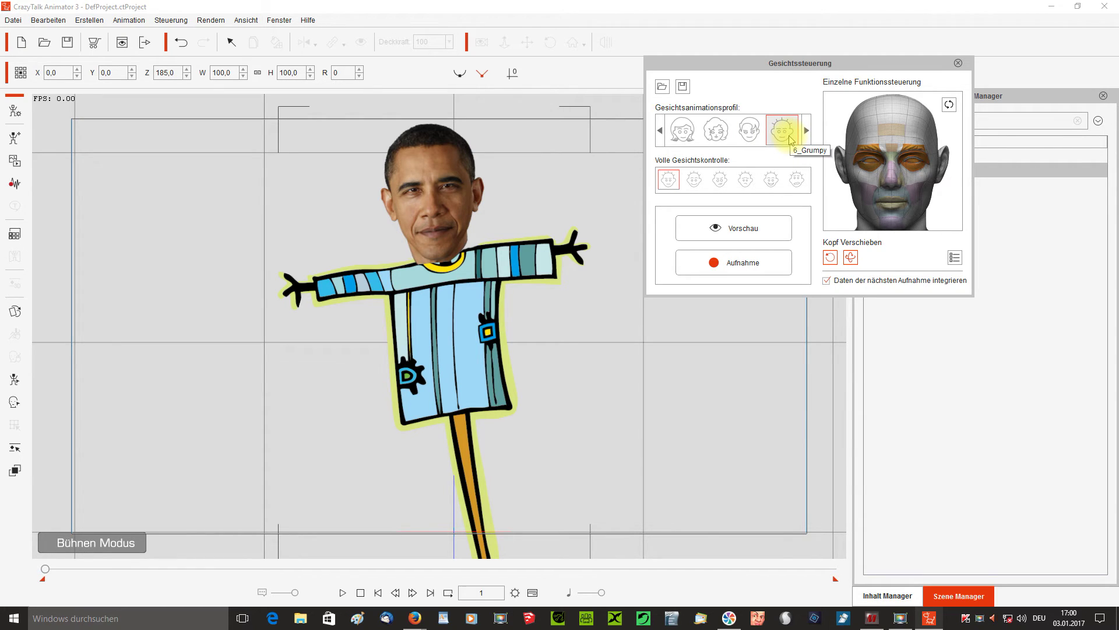
{"action": "left_click", "coordinate": [806, 131]}
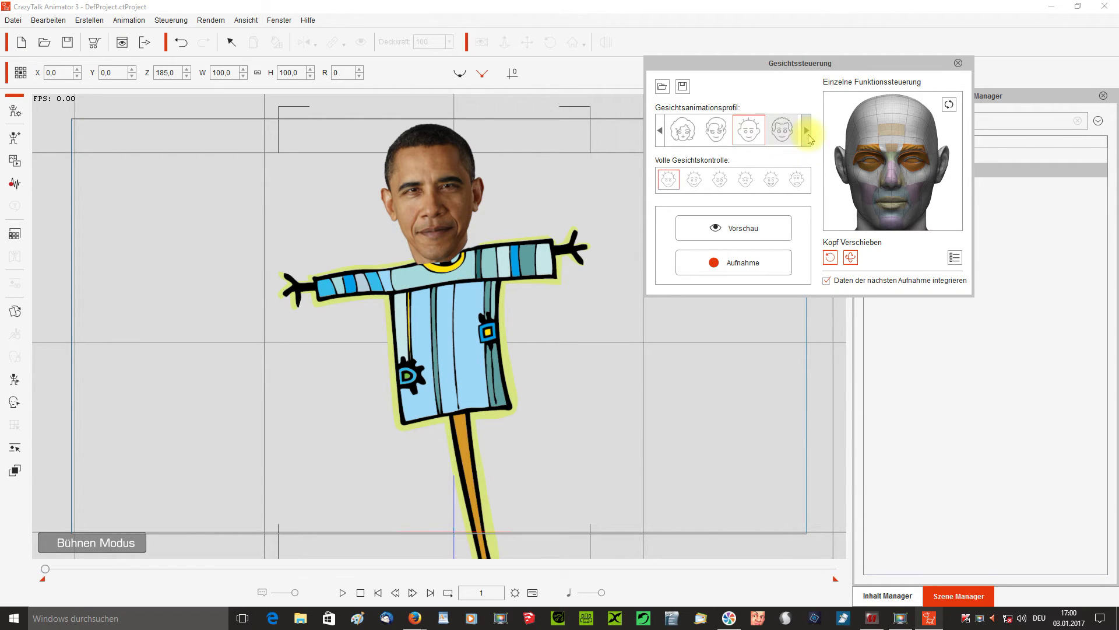
{"action": "left_click", "coordinate": [778, 135]}
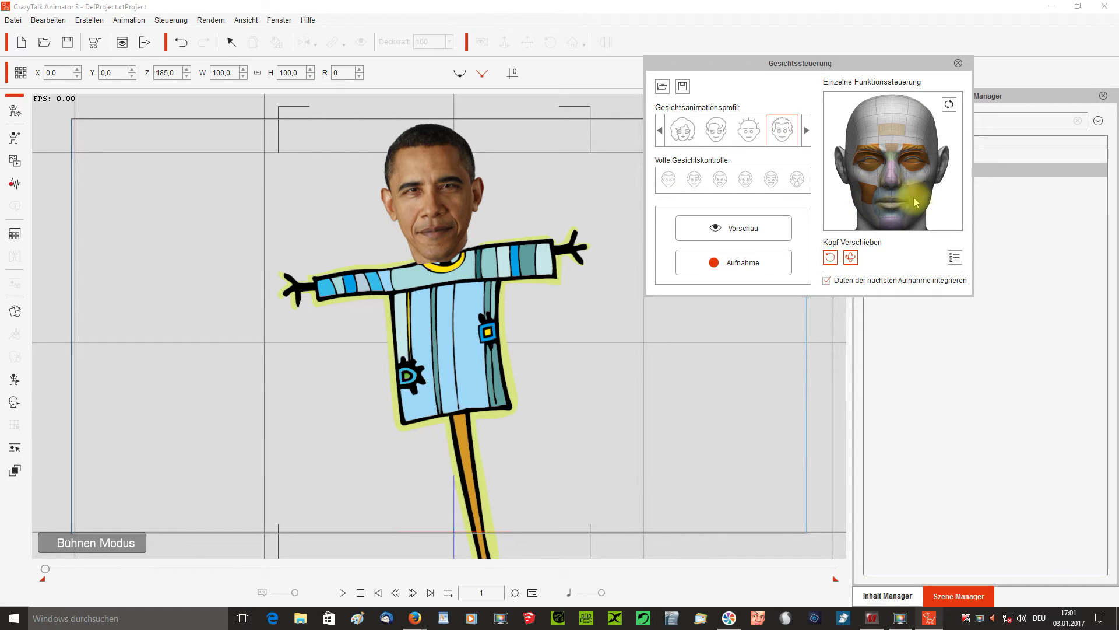
{"action": "left_click_drag", "start_coordinate": [917, 192], "coordinate": [923, 193]}
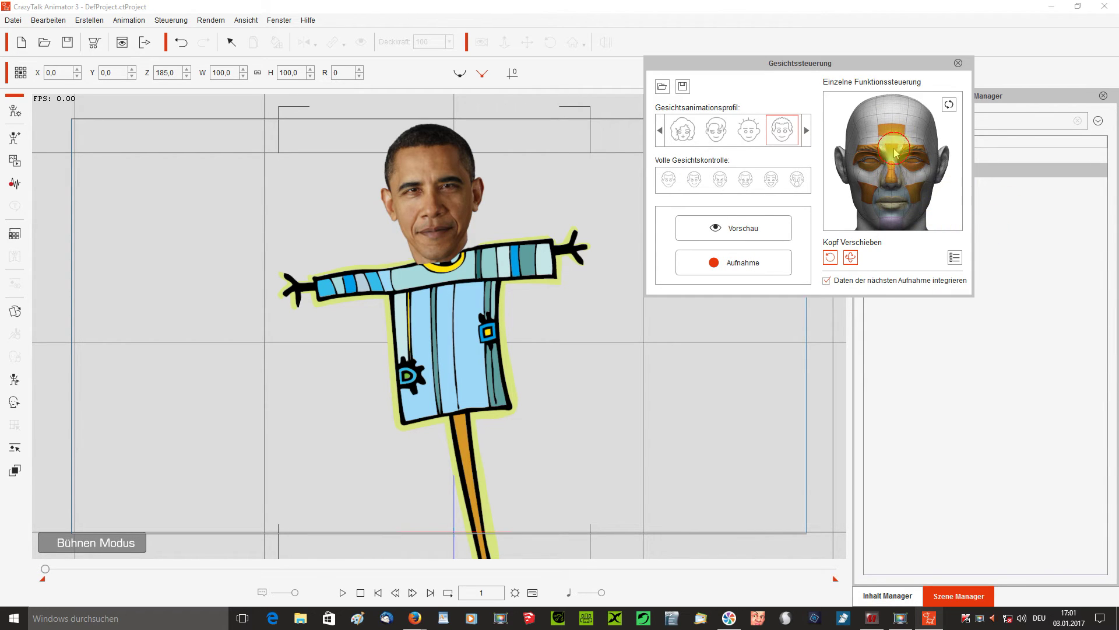
- Preview the selected facial features live on the portrait head and stop the preview
{"action": "left_click", "coordinate": [731, 233]}
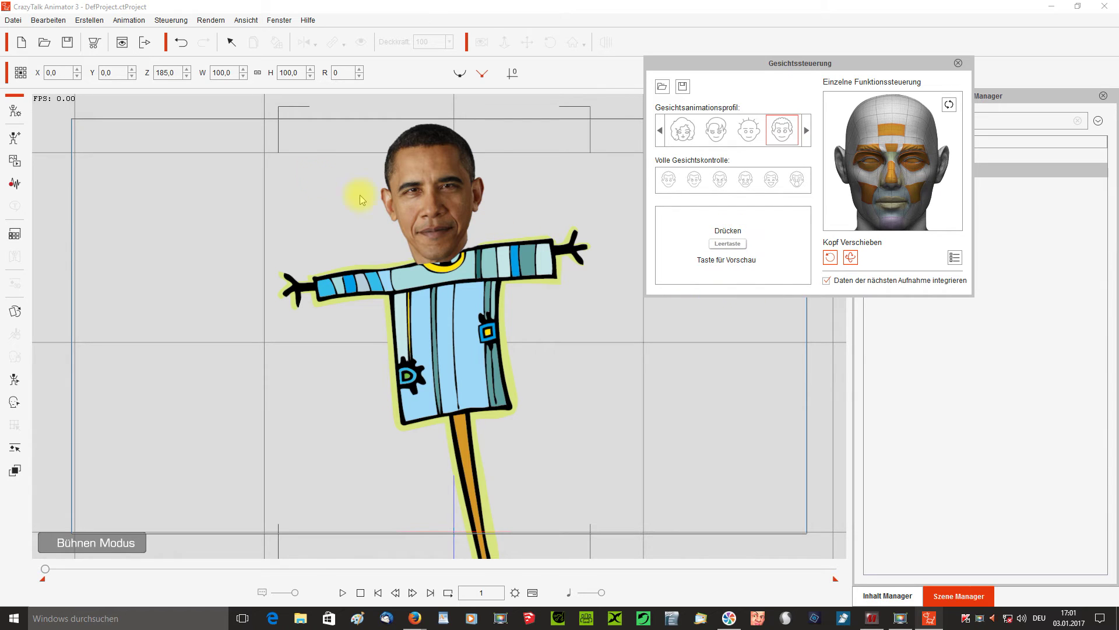
{"action": "key", "text": "space"}
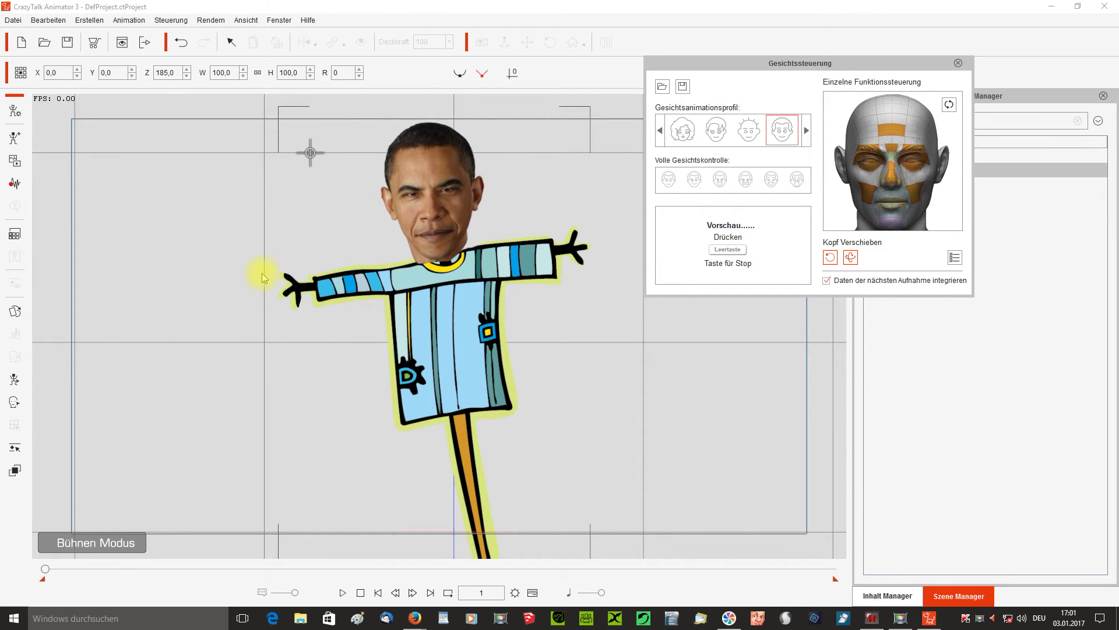
{"action": "key", "text": "space"}
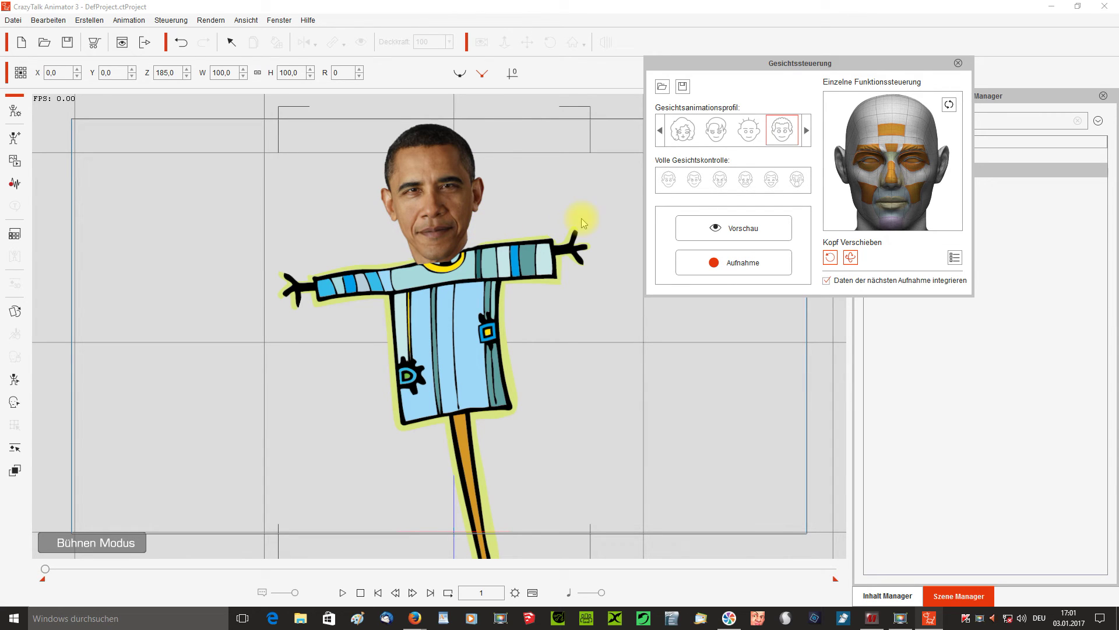
- Set the weighting of the head's Vertikale Drehung to 50 in the facial feature list and close the list
{"action": "left_click", "coordinate": [955, 258]}
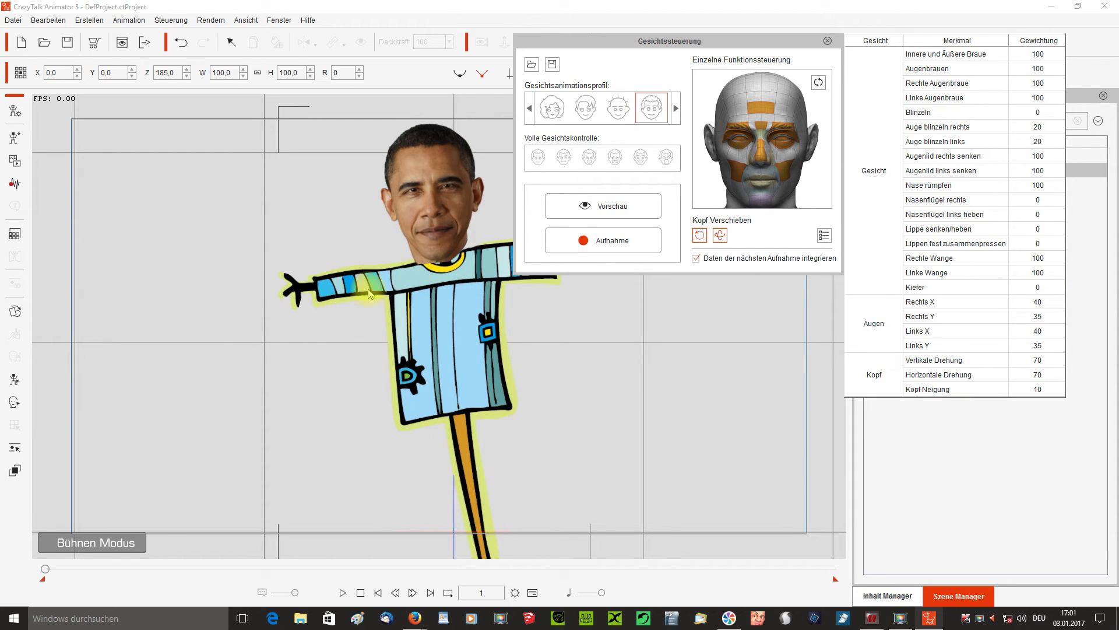
{"action": "double_click", "coordinate": [1039, 361]}
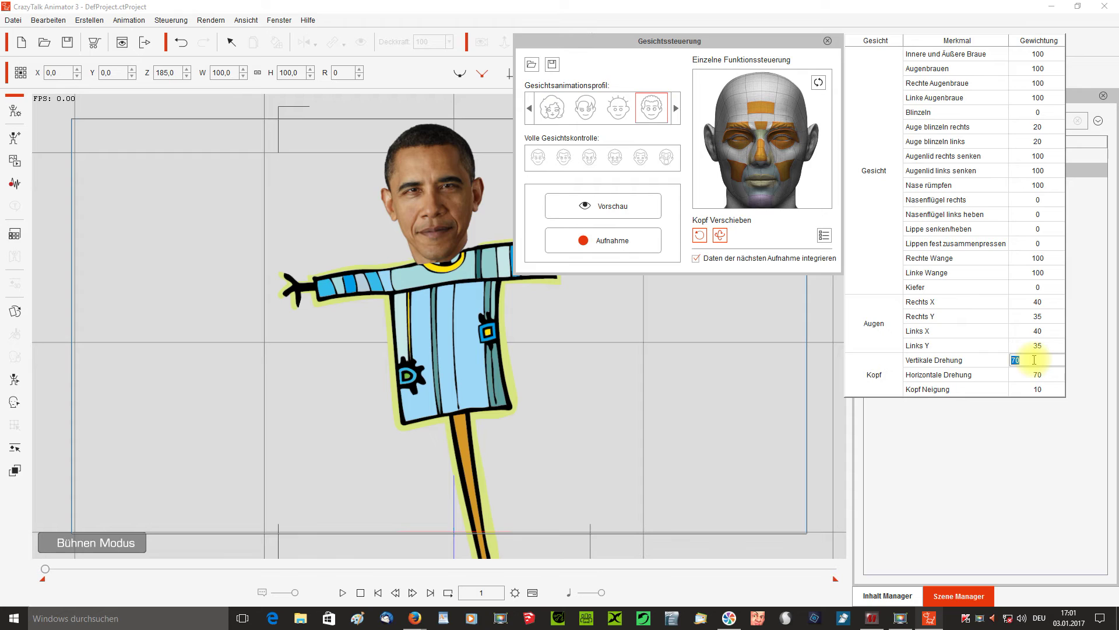
{"action": "left_click", "coordinate": [1022, 359]}
{"action": "left_click_drag", "start_coordinate": [1019, 360], "coordinate": [1011, 365]}
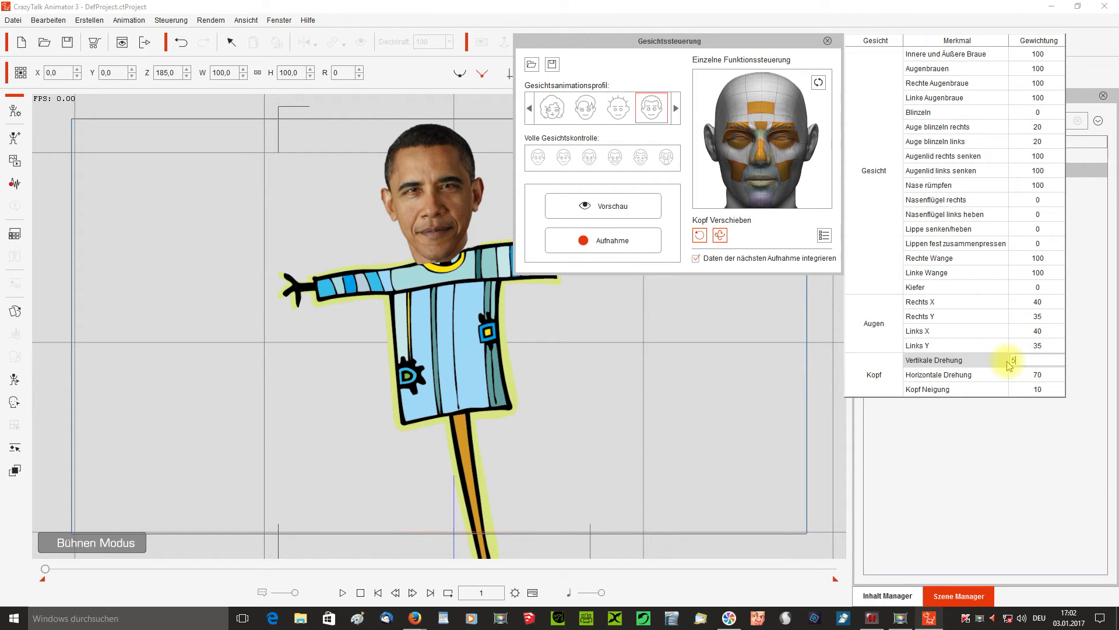
{"action": "key", "text": "Return"}
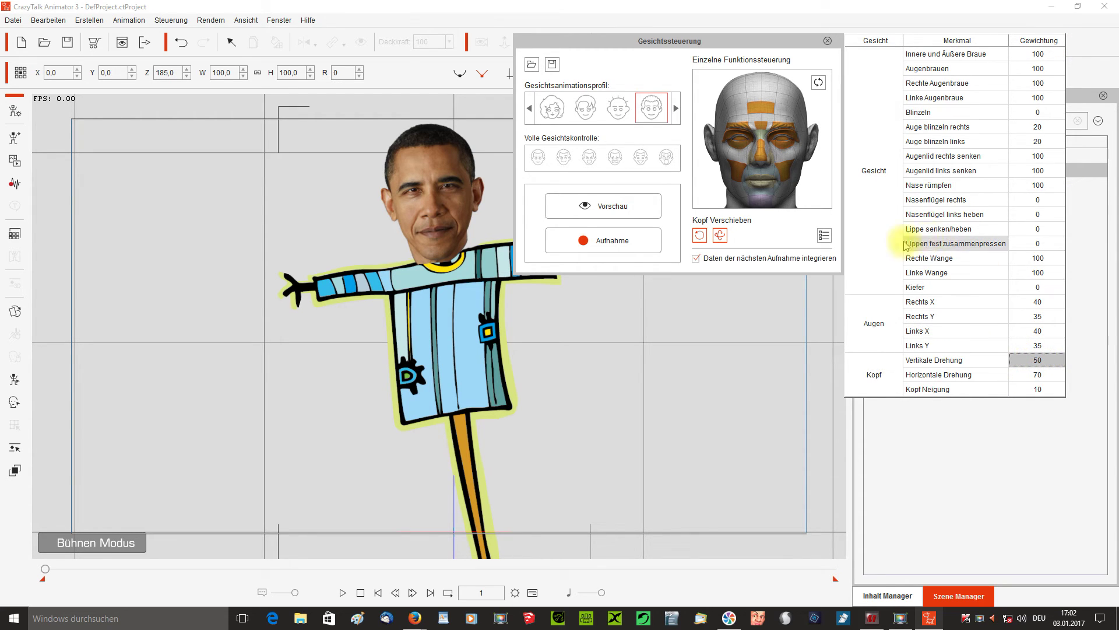
{"action": "left_click", "coordinate": [823, 238]}
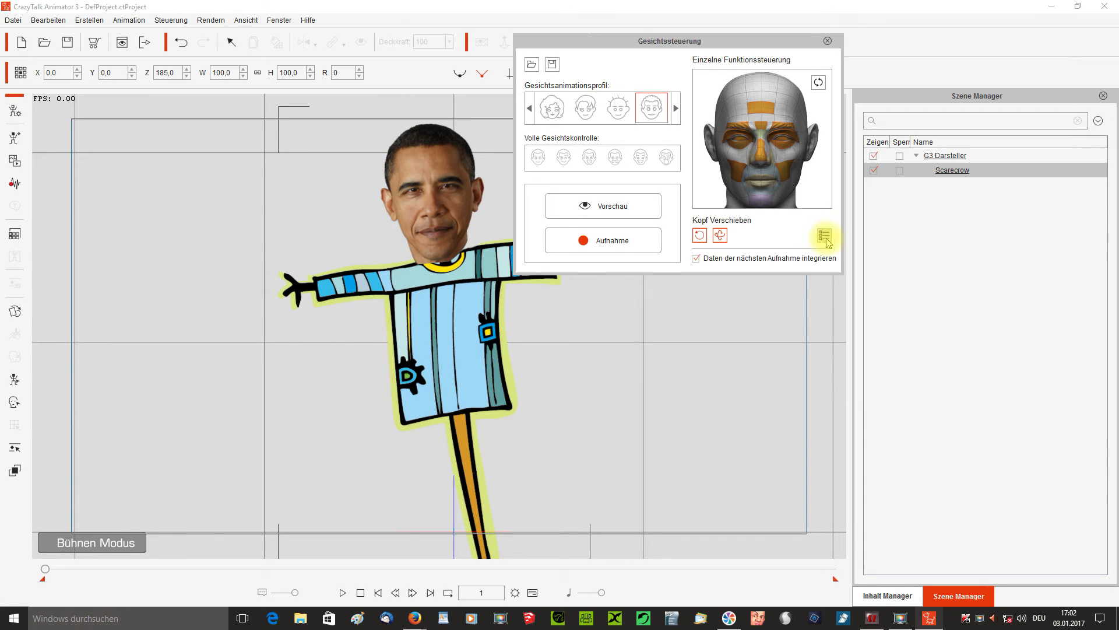
- Record a live face puppet performance about 300 frames long, close the face controls and return to frame 1
{"action": "left_click_drag", "start_coordinate": [712, 42], "coordinate": [854, 31]}
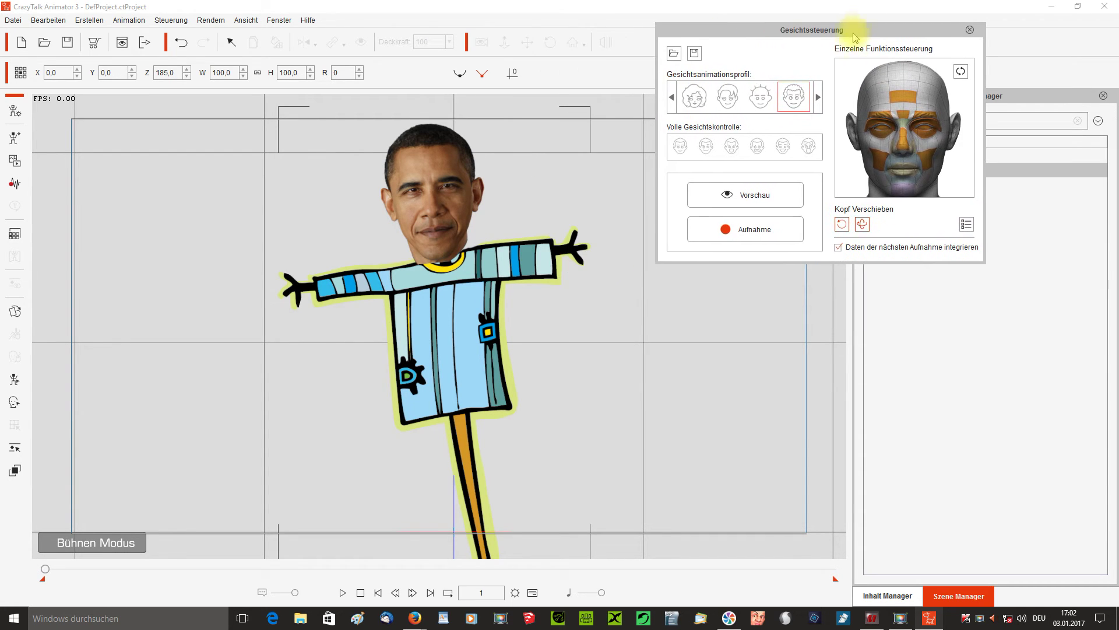
{"action": "left_click", "coordinate": [748, 230]}
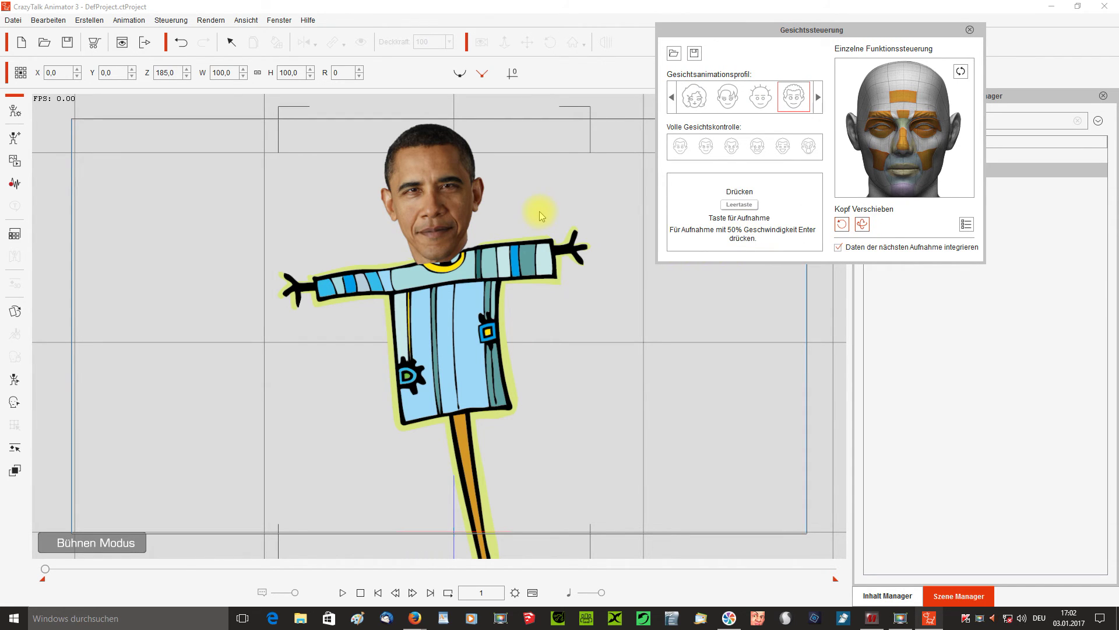
{"action": "key", "text": "space"}
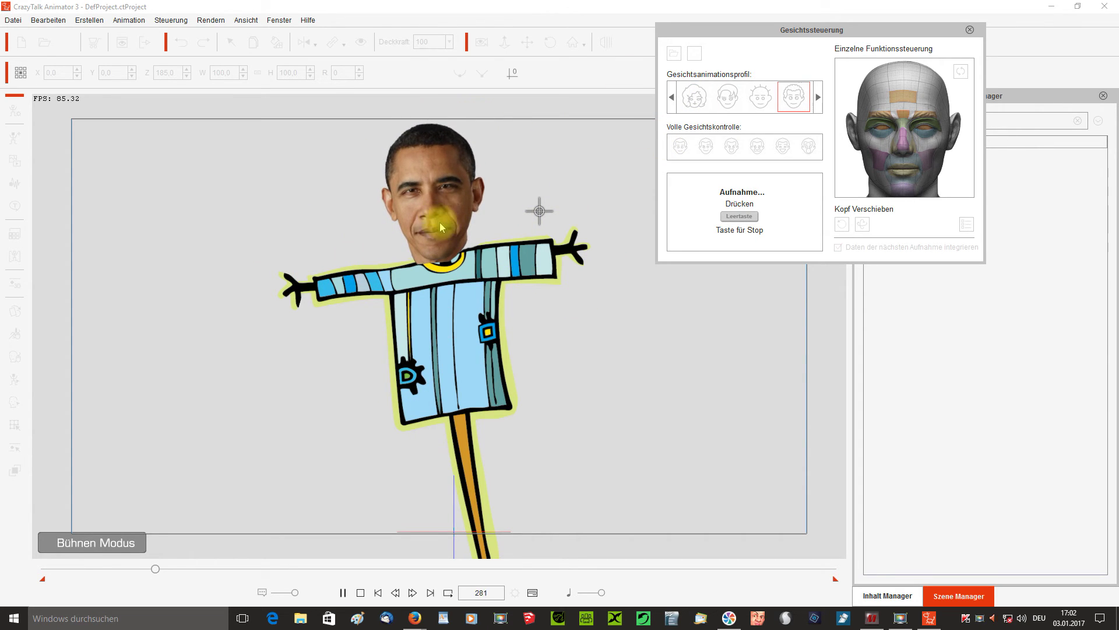
{"action": "key", "text": "space"}
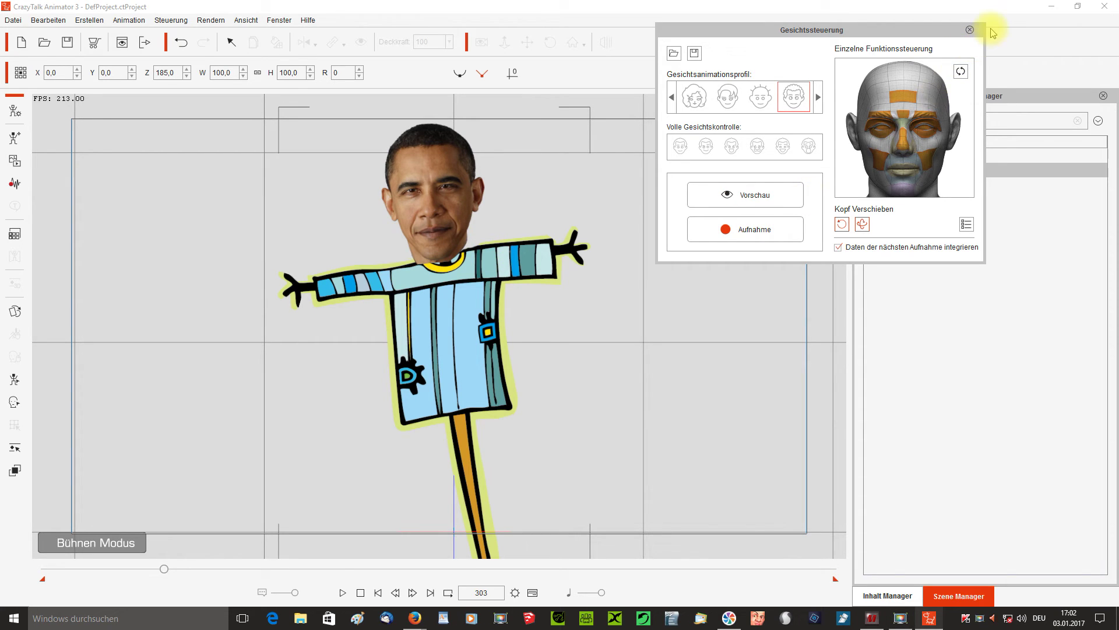
{"action": "left_click", "coordinate": [969, 30]}
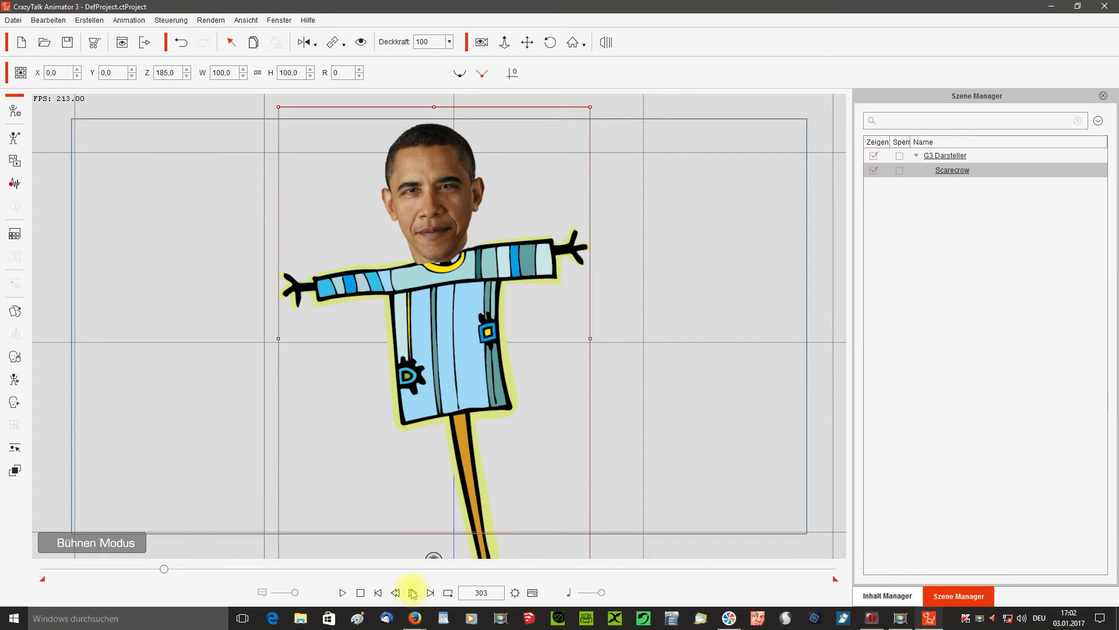
{"action": "left_click", "coordinate": [361, 593]}
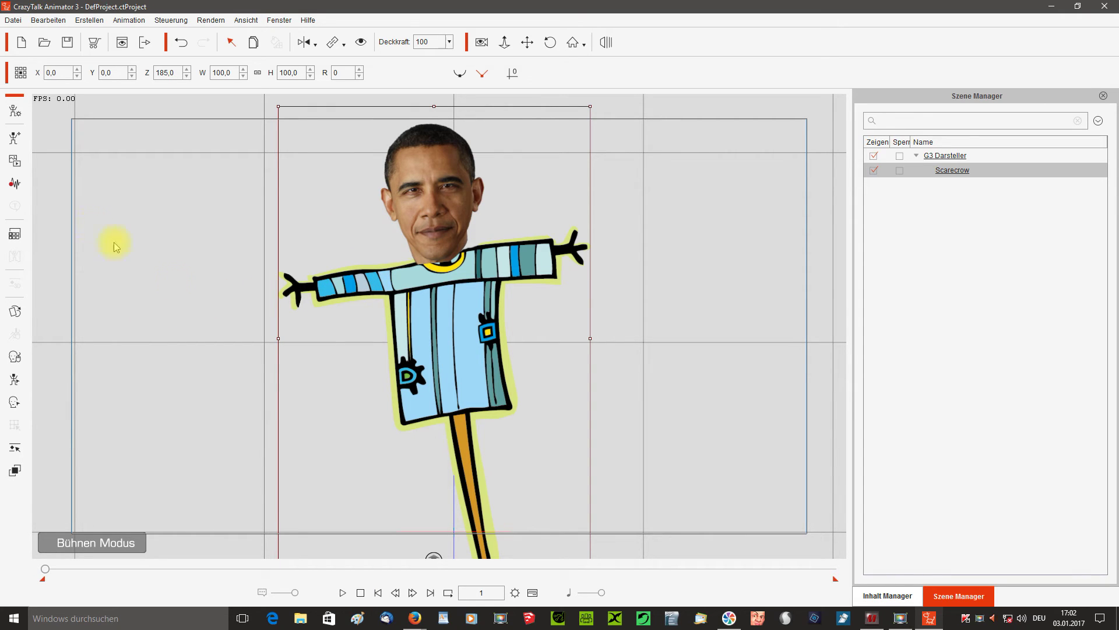
- Create a text-to-speech script with the text "test" and listen to it at the default voice settings
{"action": "left_click", "coordinate": [13, 184]}
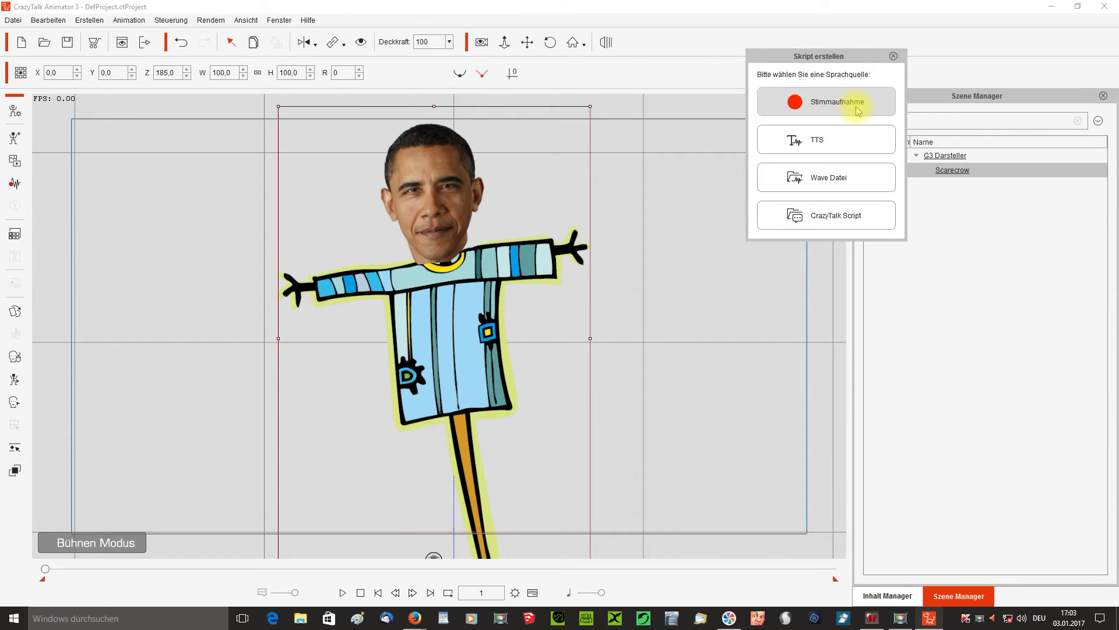
{"action": "left_click_drag", "start_coordinate": [847, 57], "coordinate": [854, 88]}
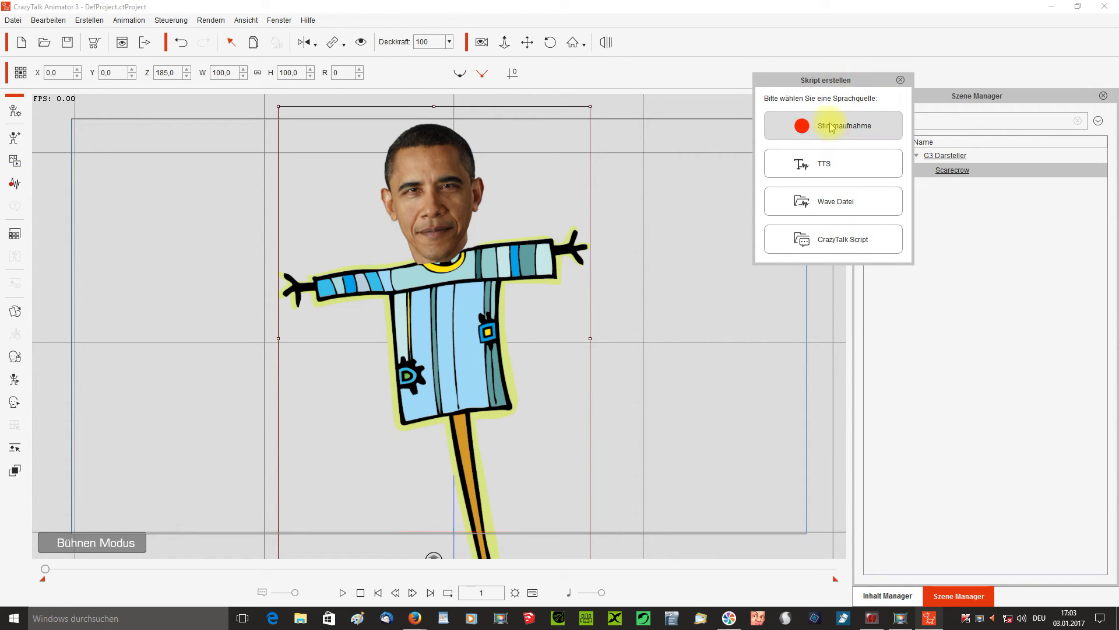
{"action": "left_click", "coordinate": [841, 170]}
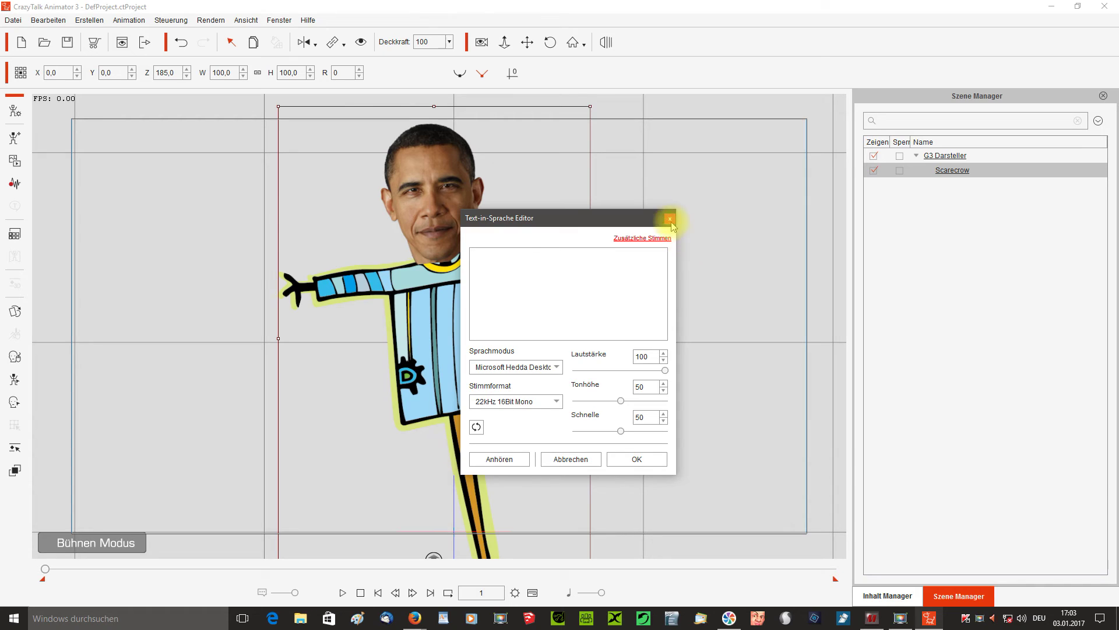
{"action": "left_click", "coordinate": [534, 263]}
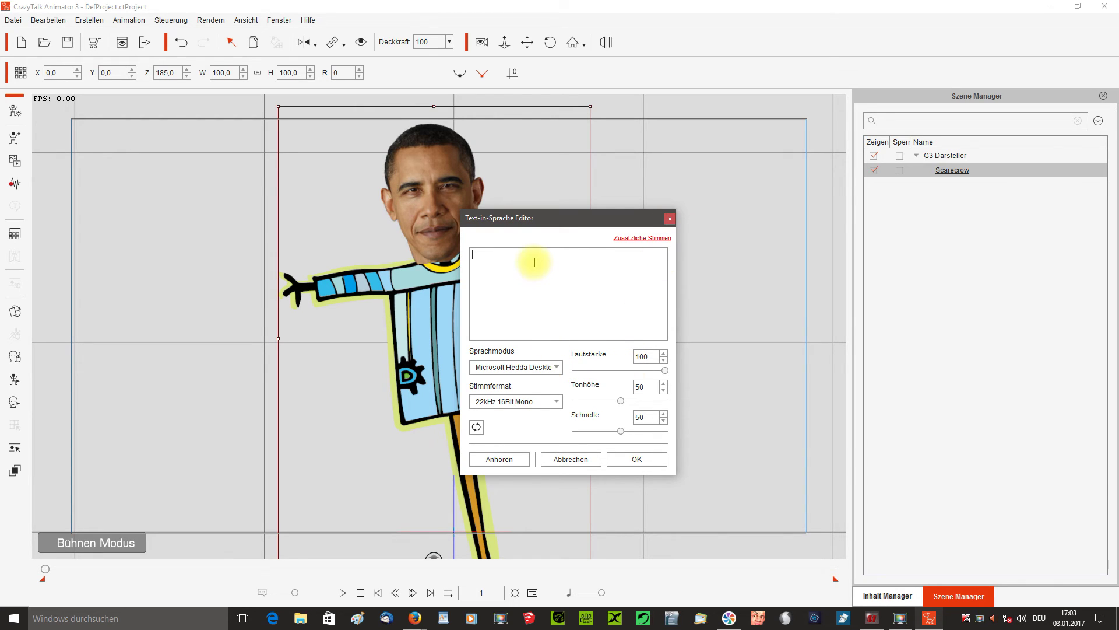
{"action": "type", "text": "test"}
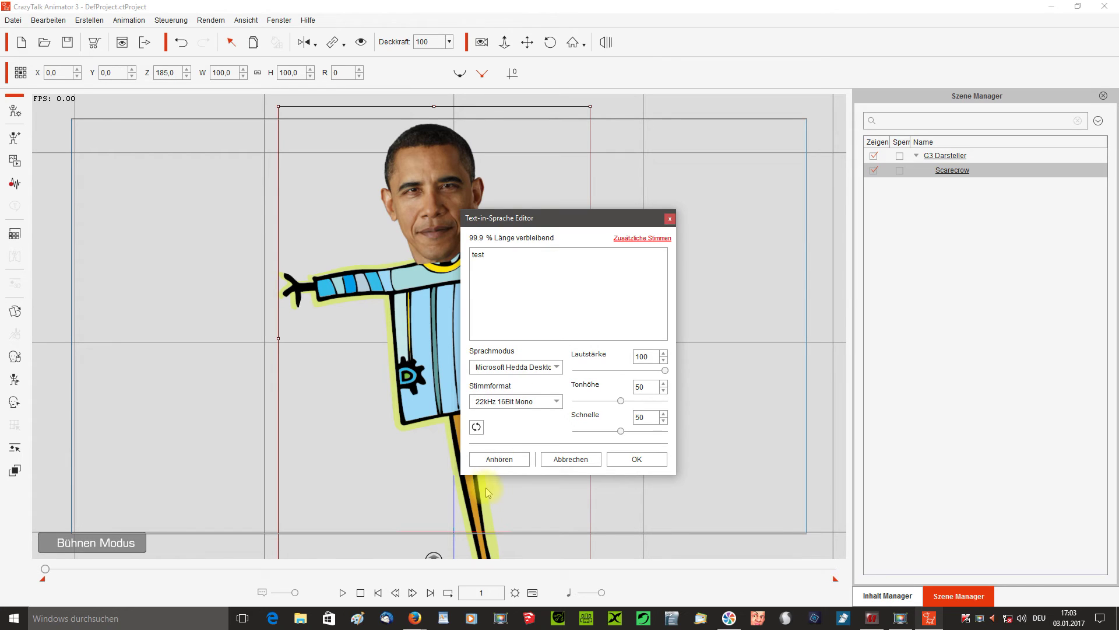
{"action": "left_click", "coordinate": [500, 461]}
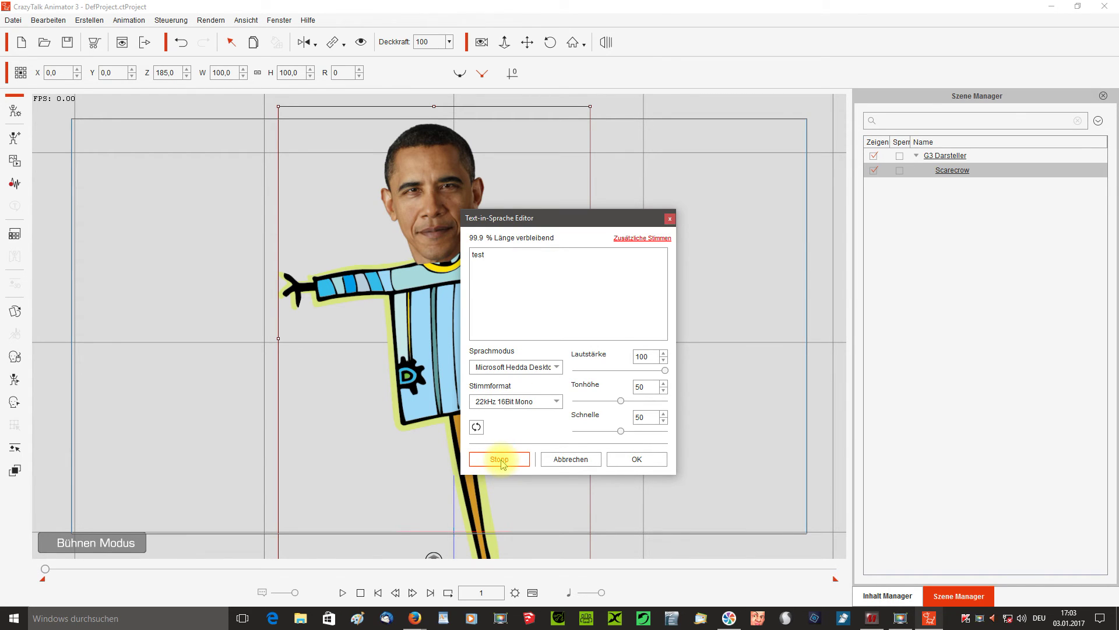
{"action": "left_click", "coordinate": [642, 460]}
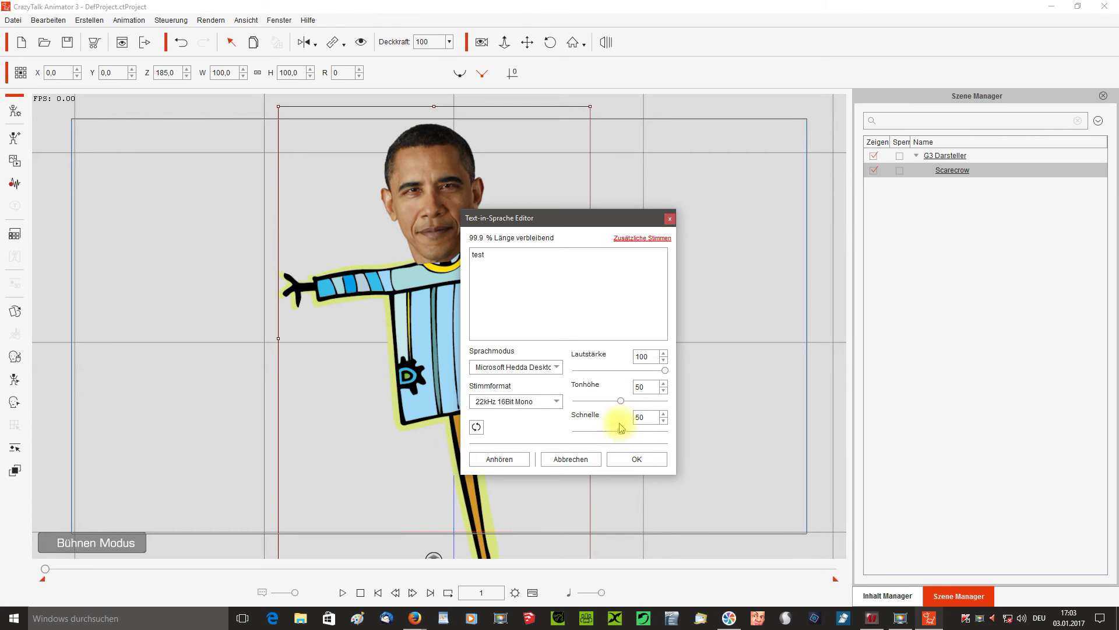
- Try out the spoken text at Tonhöhe 89 with Schnelle 76 and 37, and discard the text-to-speech script
{"action": "left_click_drag", "start_coordinate": [620, 403], "coordinate": [644, 431]}
{"action": "left_click", "coordinate": [502, 459]}
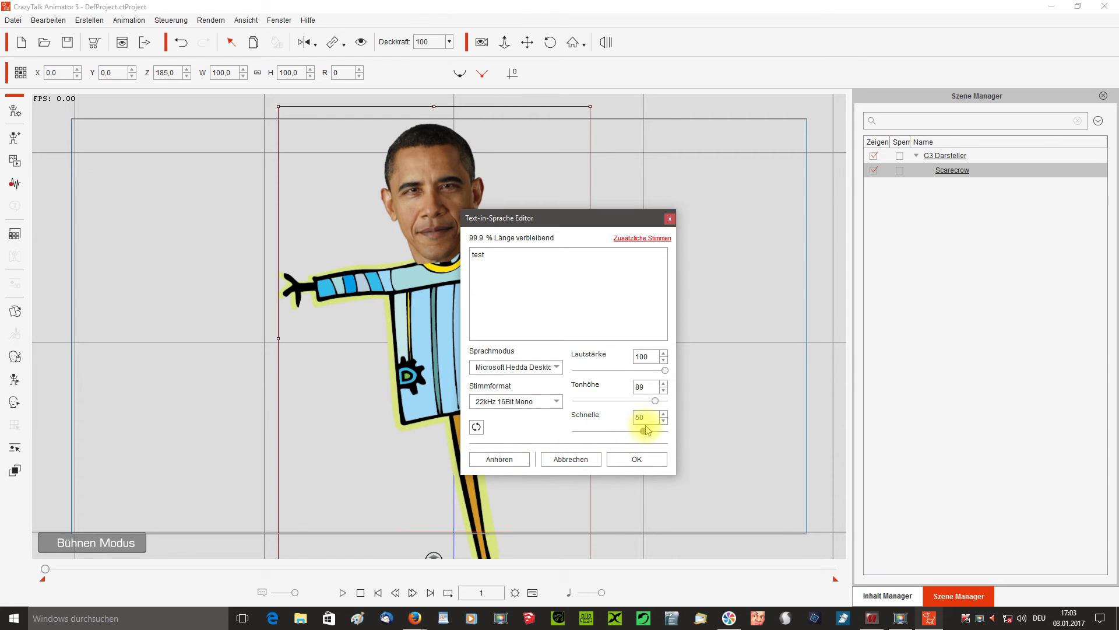
{"action": "left_click", "coordinate": [512, 462]}
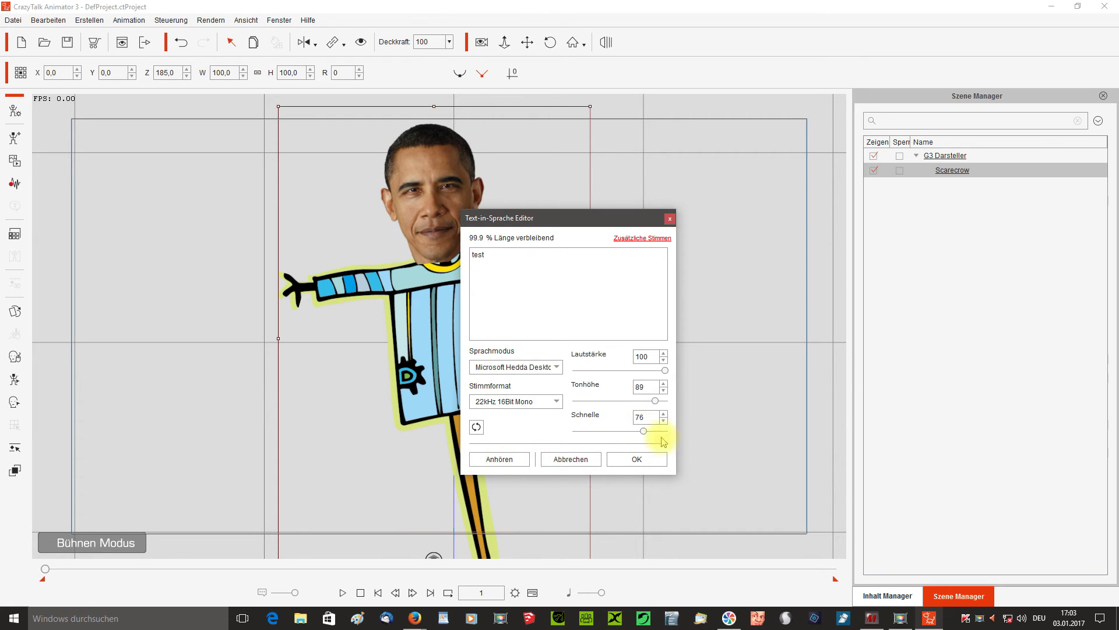
{"action": "left_click_drag", "start_coordinate": [644, 432], "coordinate": [610, 432]}
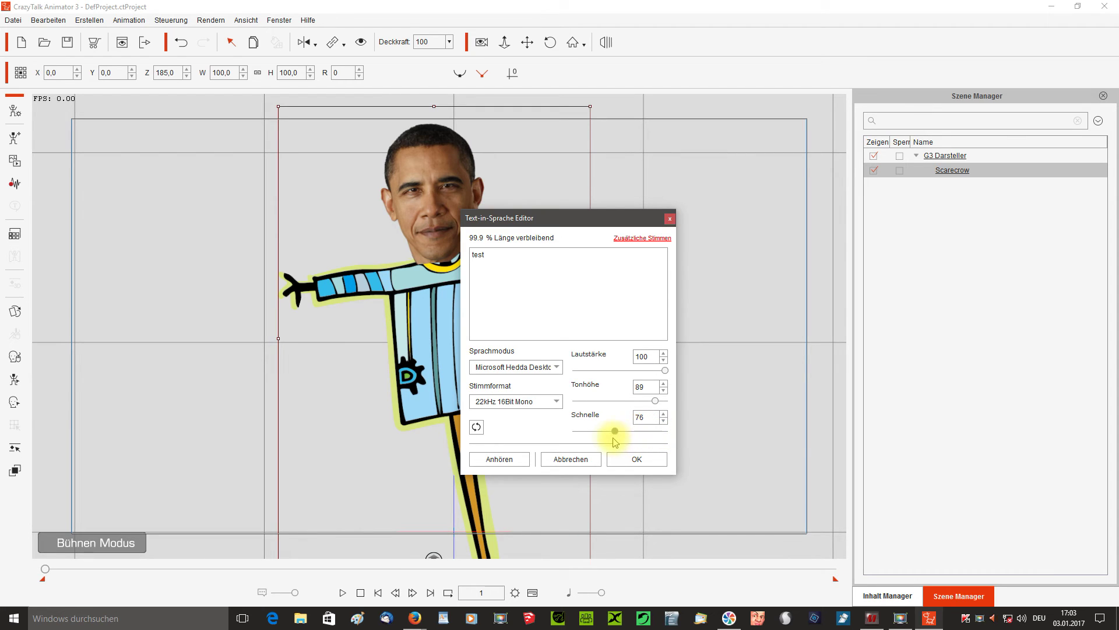
{"action": "left_click", "coordinate": [519, 460]}
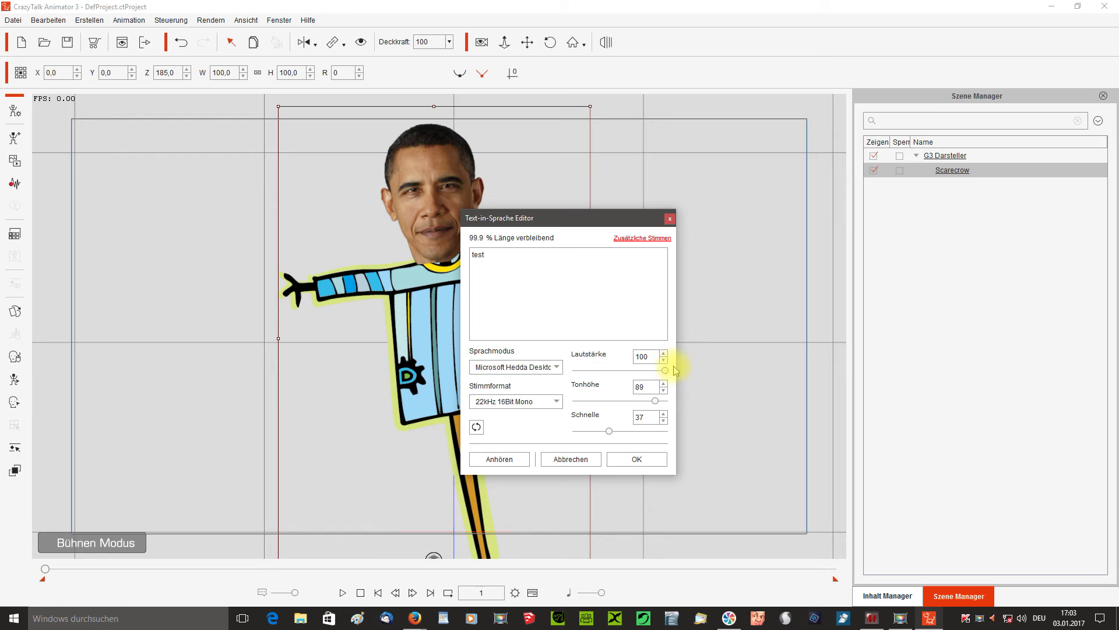
{"action": "left_click", "coordinate": [586, 458]}
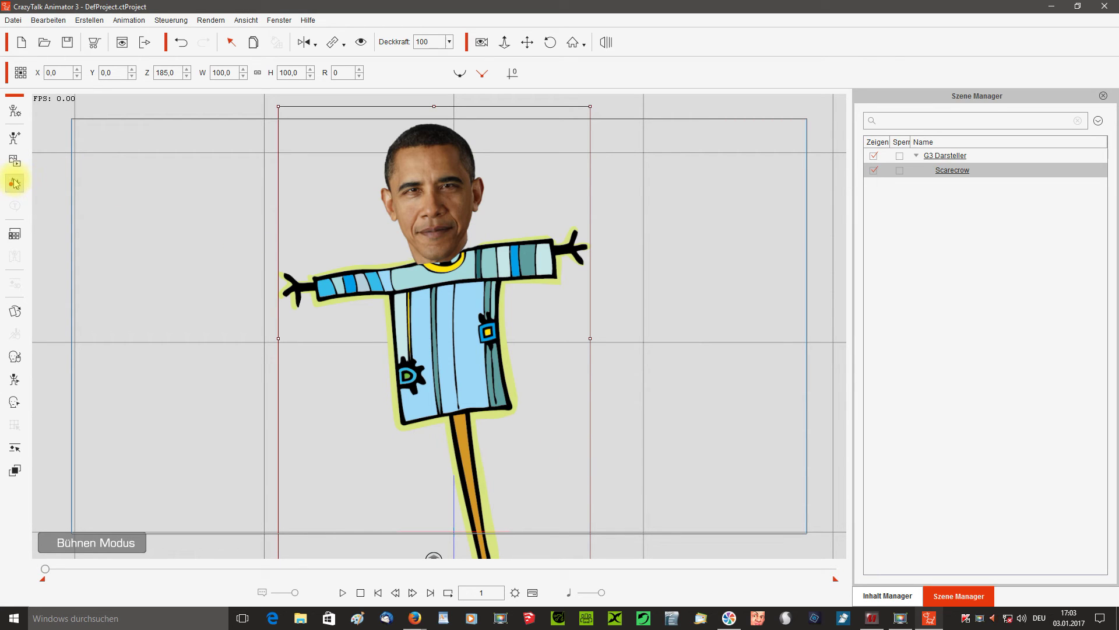
- Open a voice recording for the actor's script with Mikrofon (Screaming Bee Audio) as input device, and check the selected voice in MorphVOX Pro
{"action": "left_click", "coordinate": [14, 183]}
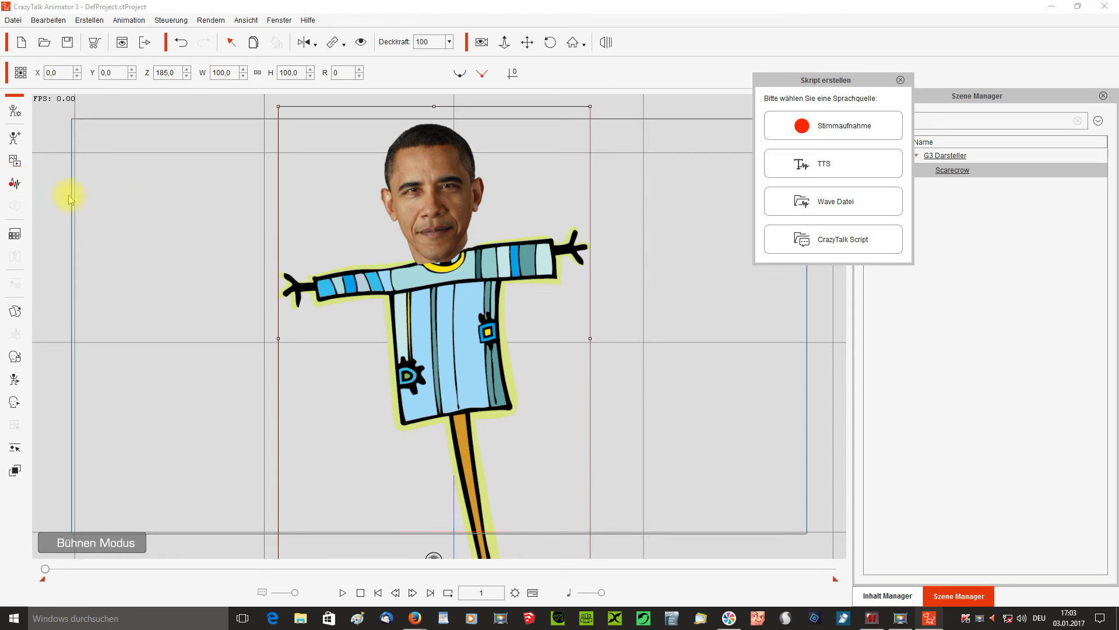
{"action": "left_click", "coordinate": [852, 127]}
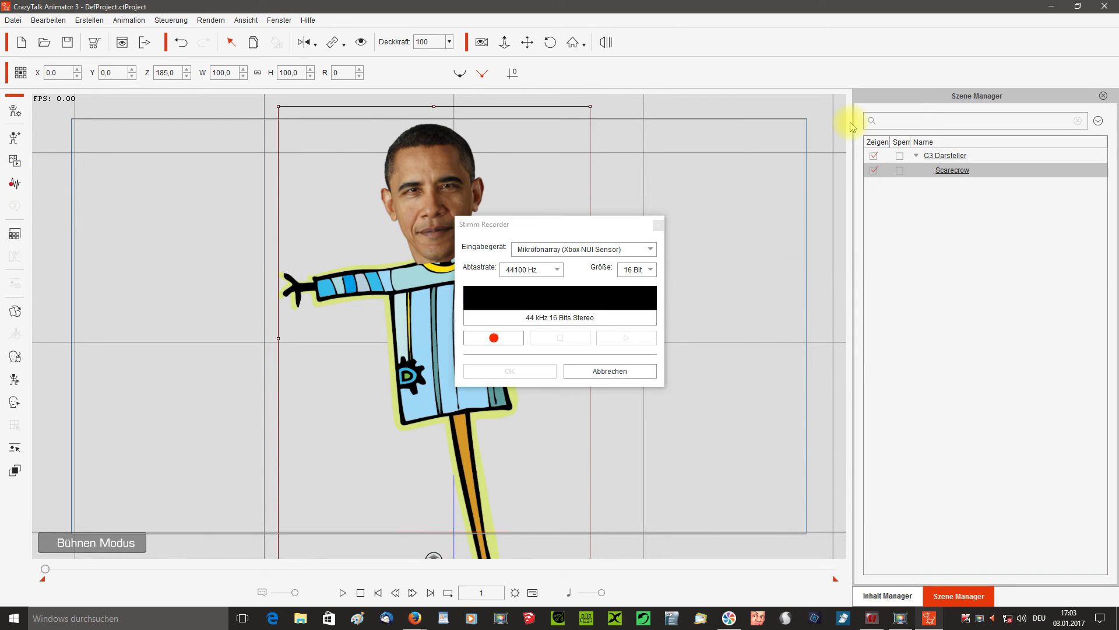
{"action": "left_click", "coordinate": [649, 249]}
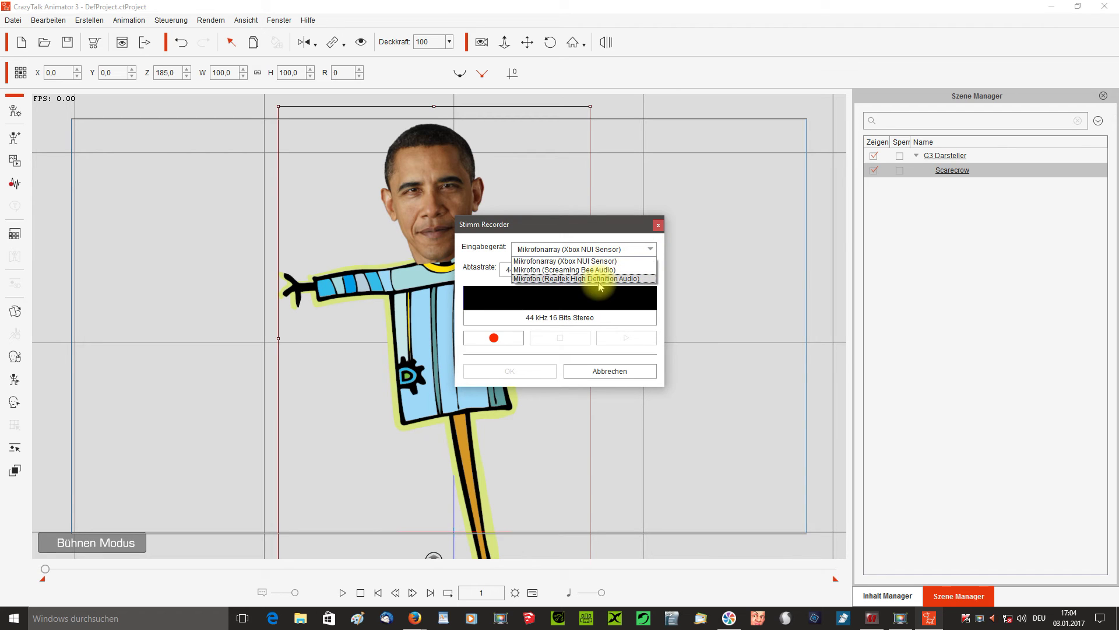
{"action": "left_click", "coordinate": [550, 270]}
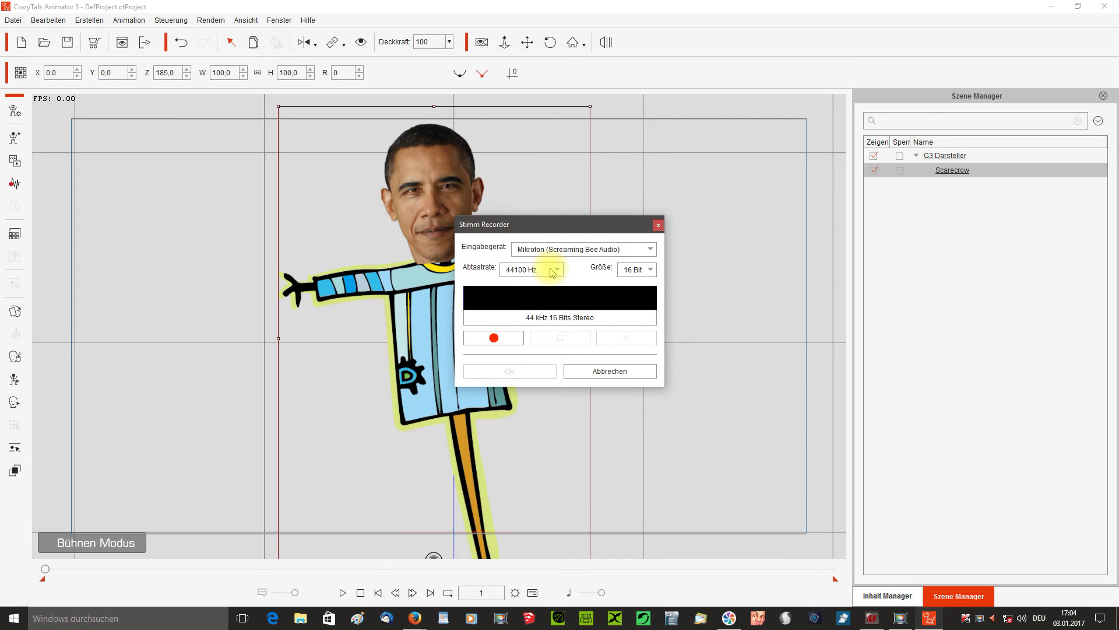
{"action": "left_click_drag", "start_coordinate": [614, 225], "coordinate": [728, 181]}
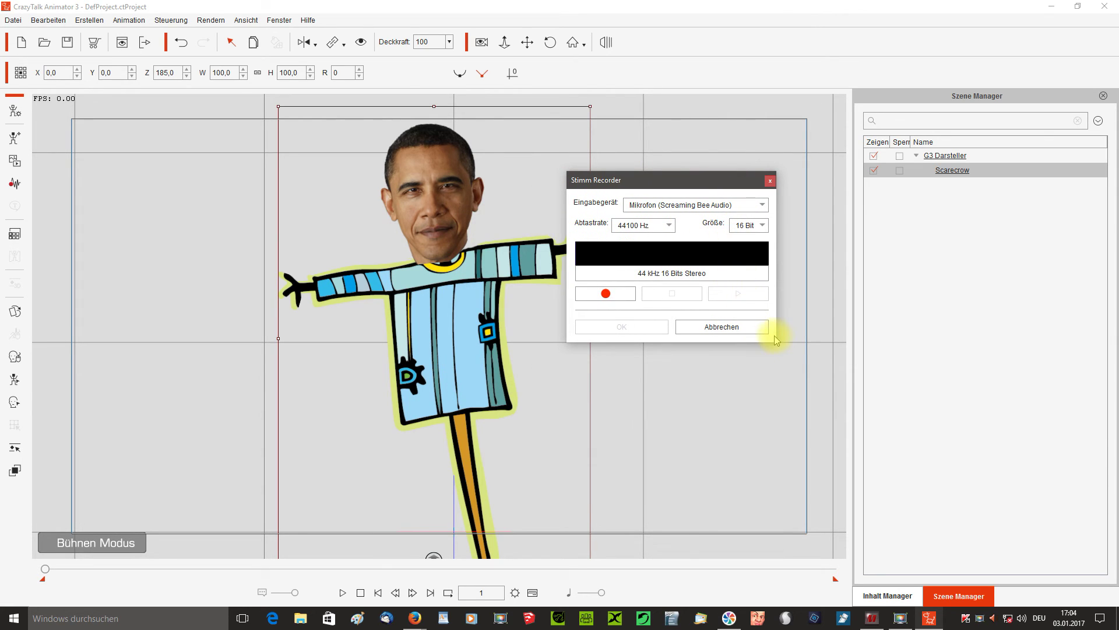
{"action": "left_click_drag", "start_coordinate": [716, 181], "coordinate": [743, 169]}
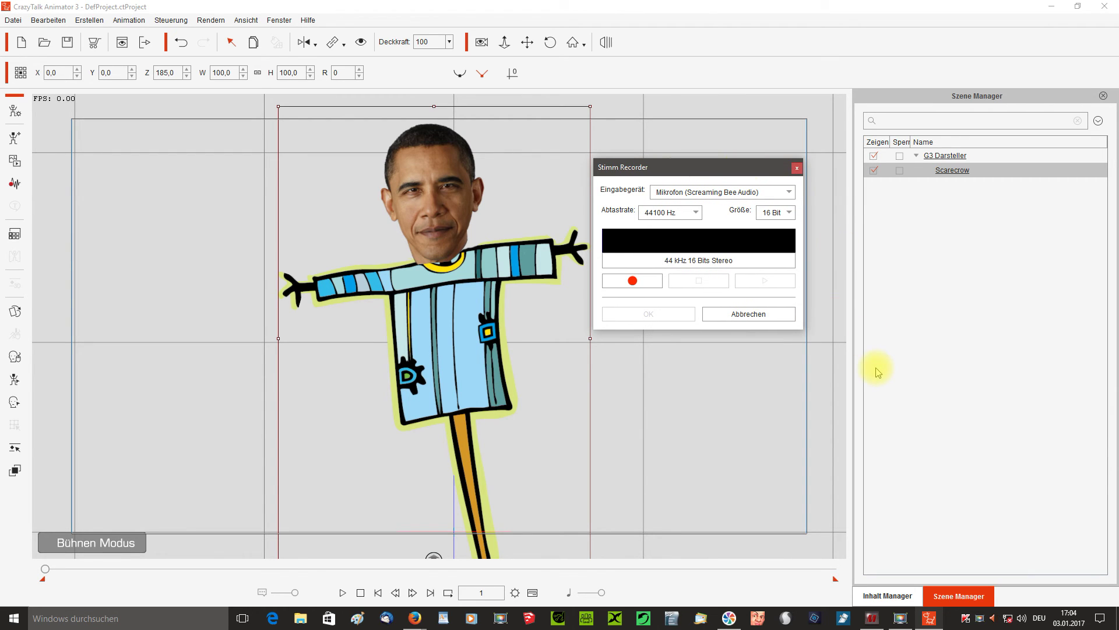
{"action": "left_click", "coordinate": [873, 623]}
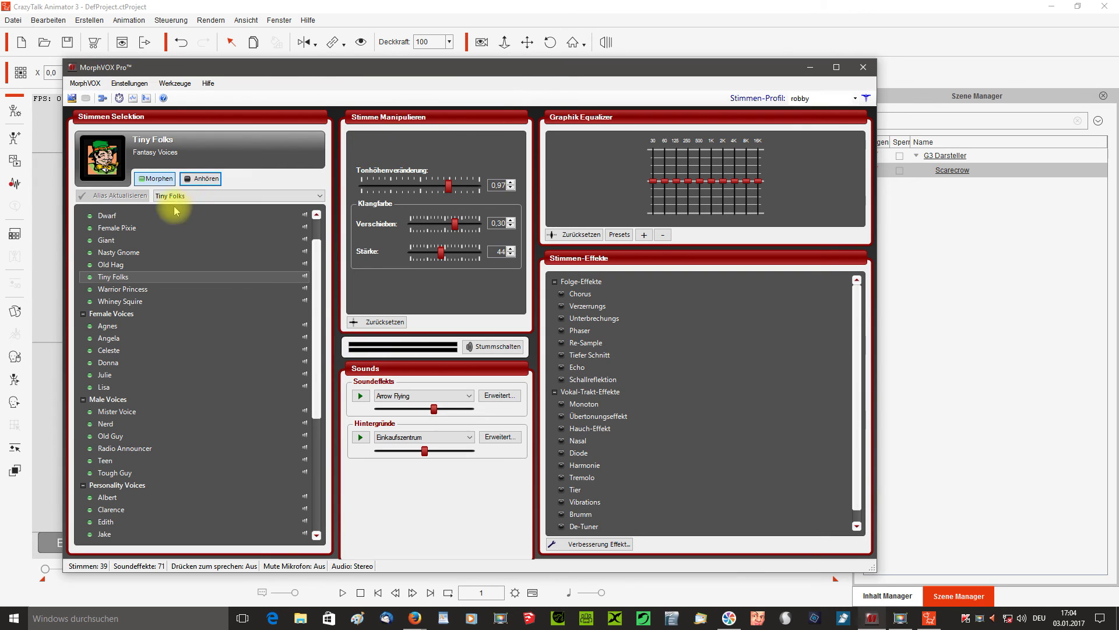
{"action": "left_click", "coordinate": [810, 68]}
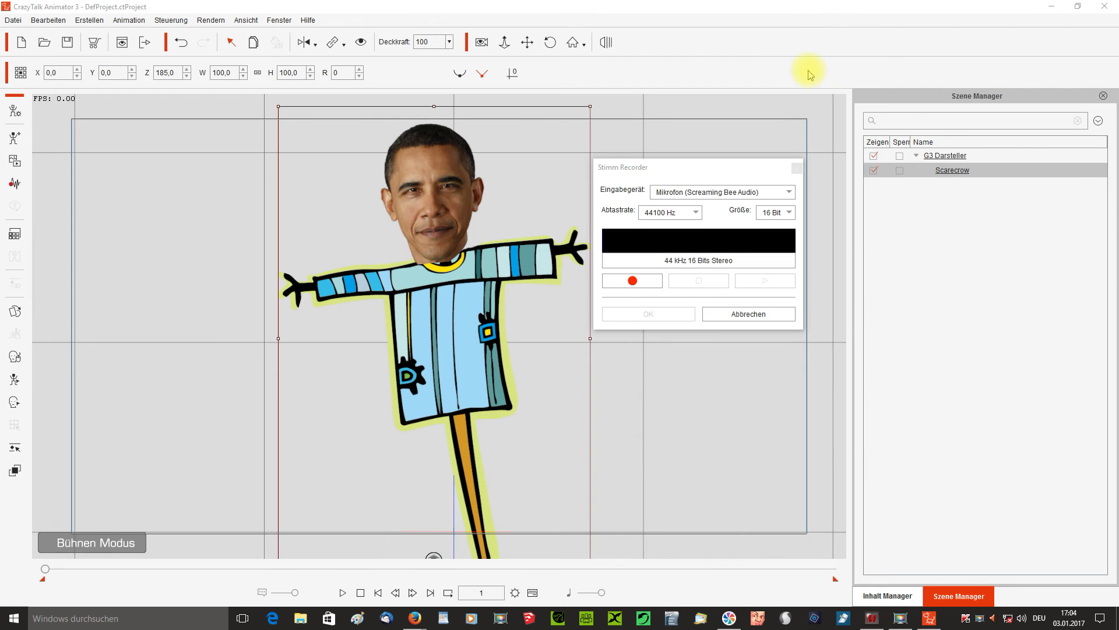
- Record about 8 seconds of speech, apply it to the actor as a voice script and return to frame 1 after the preview
{"action": "left_click", "coordinate": [632, 281]}
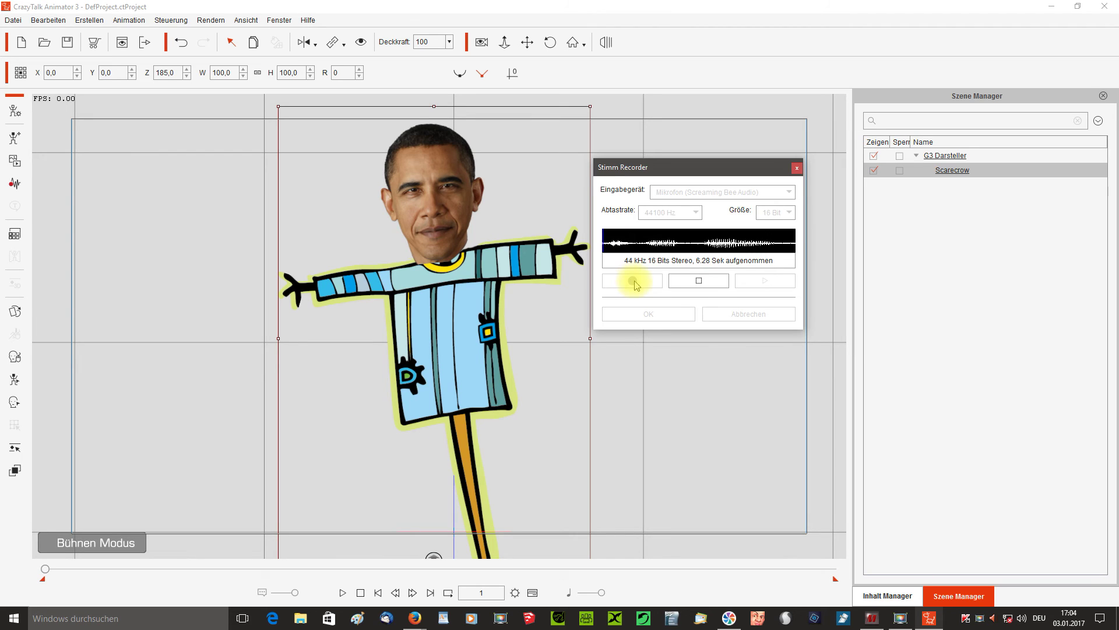
{"action": "left_click", "coordinate": [703, 283]}
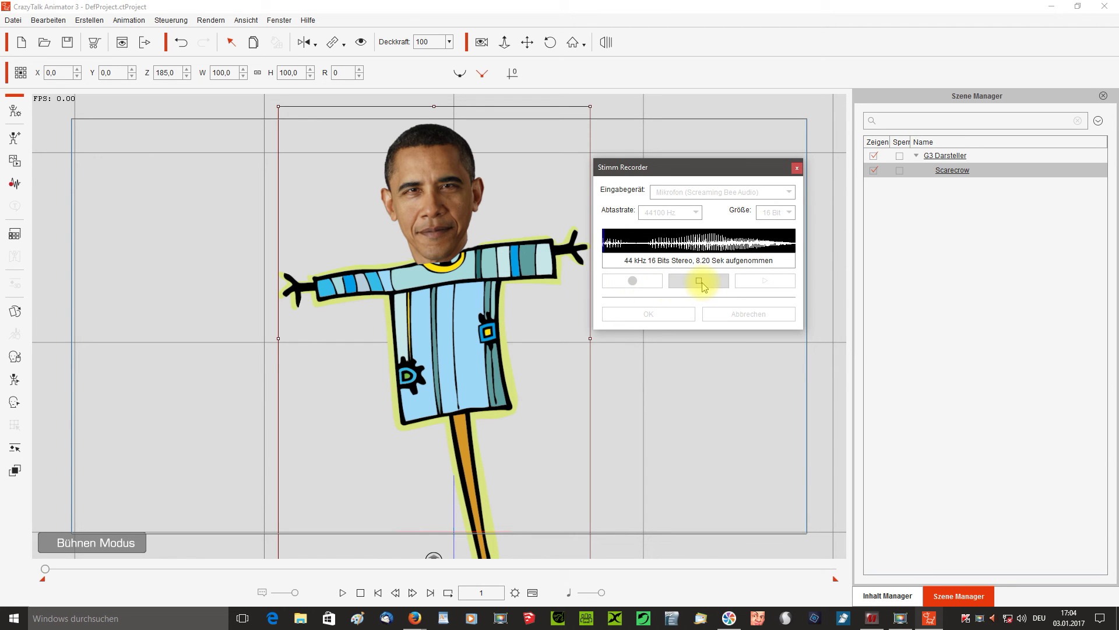
{"action": "left_click", "coordinate": [708, 283]}
{"action": "left_click", "coordinate": [653, 315]}
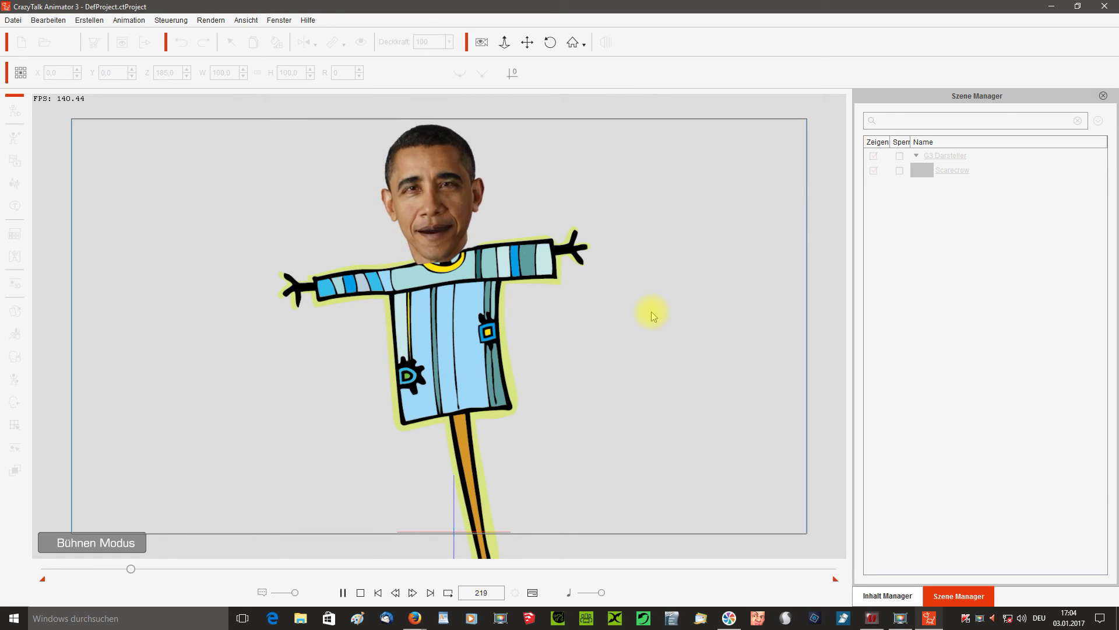
{"action": "key", "text": "space"}
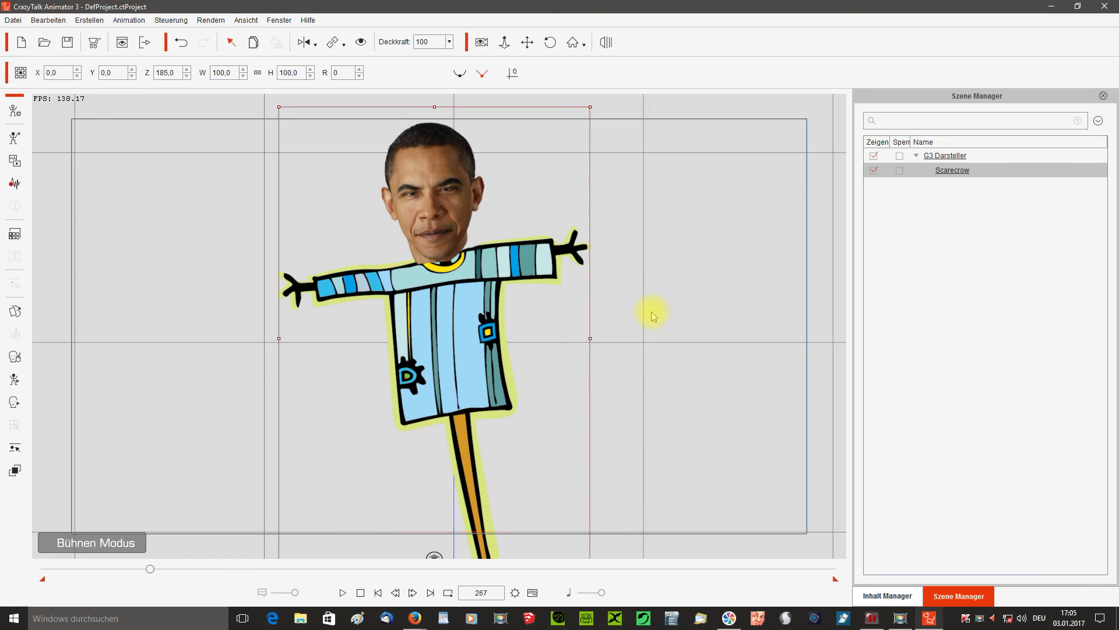
{"action": "left_click", "coordinate": [362, 593]}
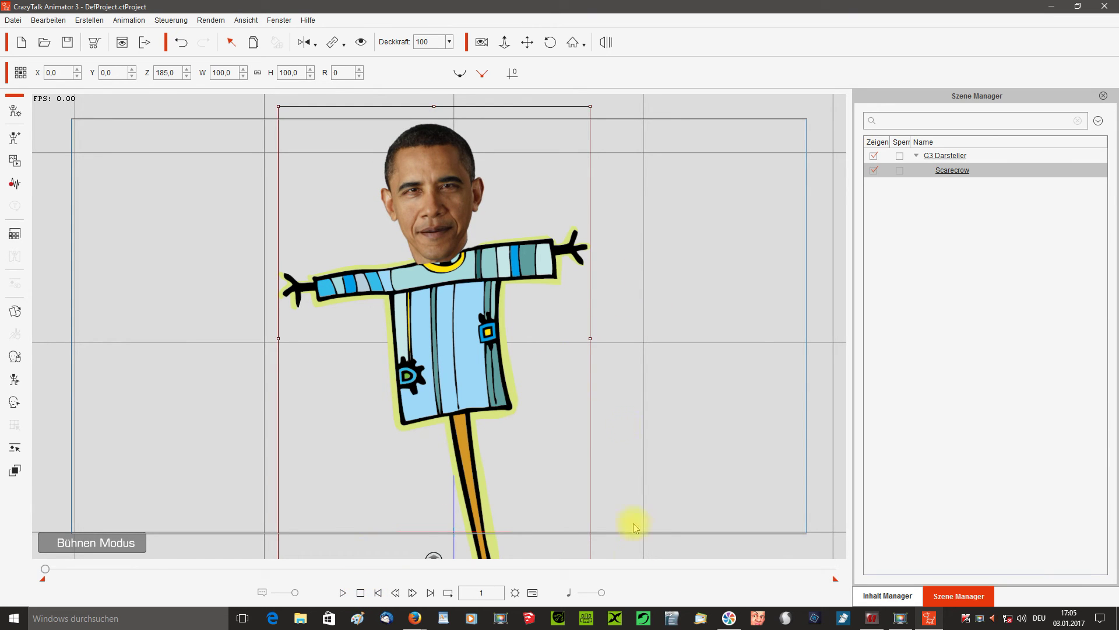
- Examine the actor's Bewegung and Gesicht tracks in the timeline, including the voice waveform and lip keys of the Stimmclip, and close the timeline
{"action": "left_click", "coordinate": [533, 593]}
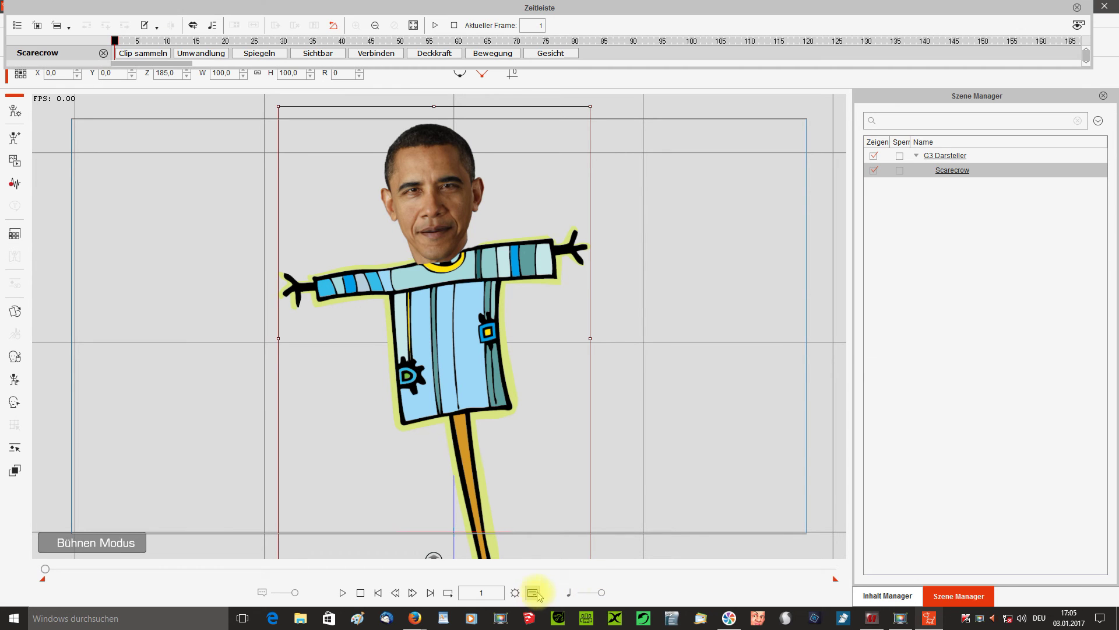
{"action": "left_click", "coordinate": [559, 58]}
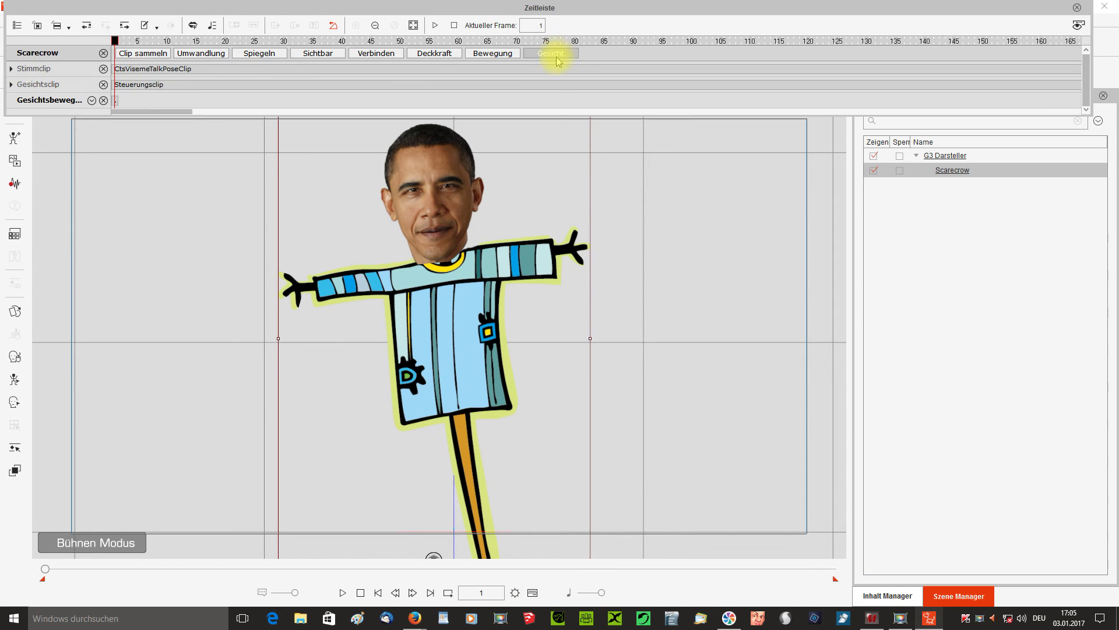
{"action": "left_click", "coordinate": [497, 55]}
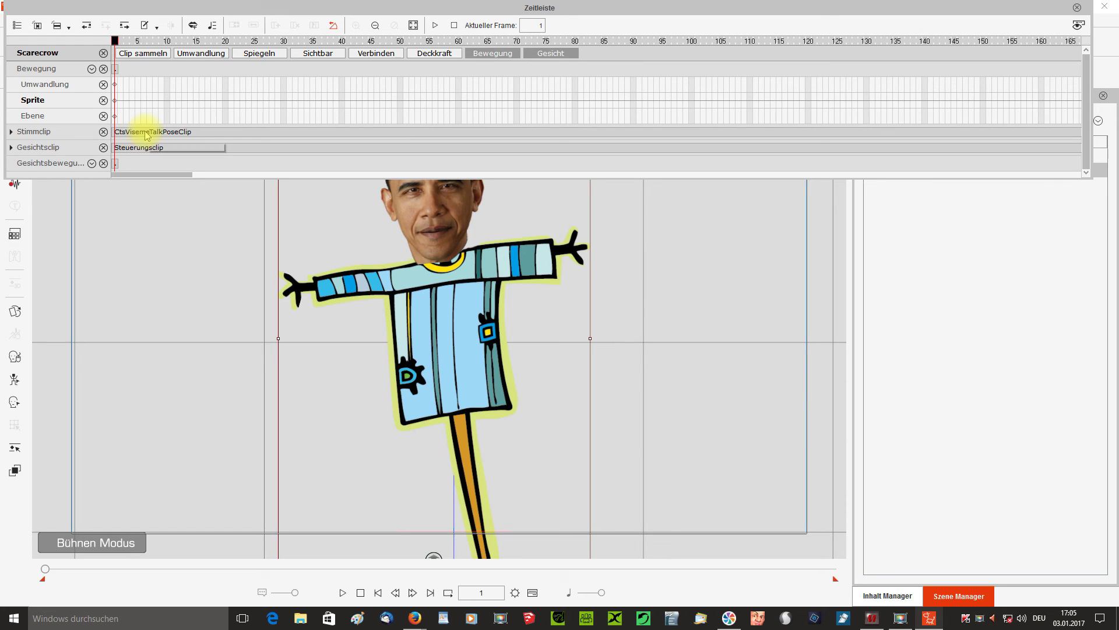
{"action": "left_click", "coordinate": [11, 133]}
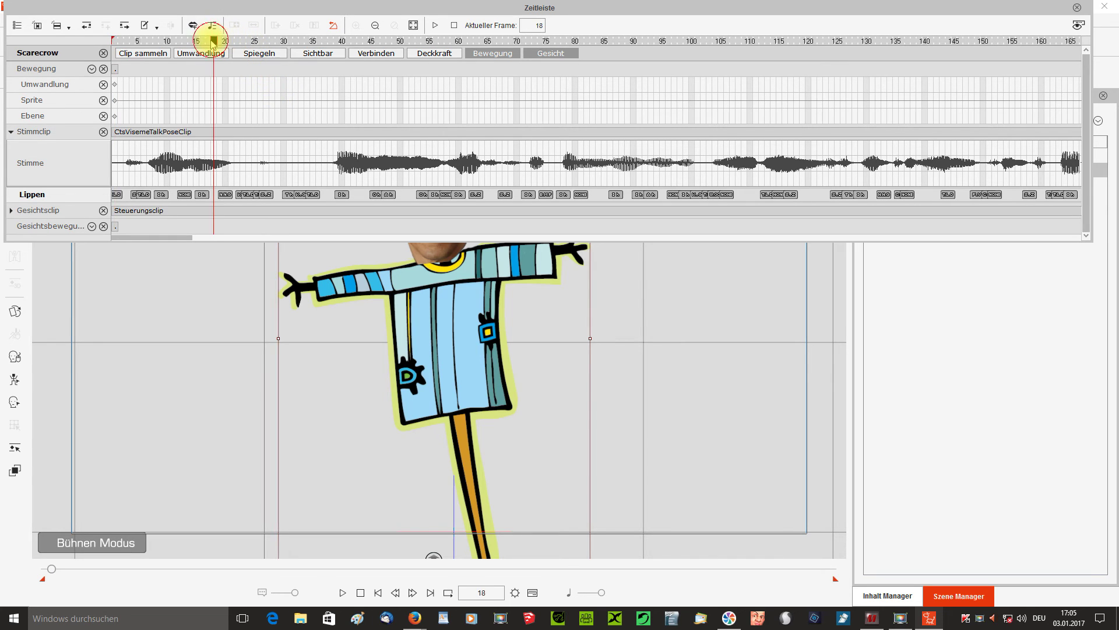
{"action": "left_click", "coordinate": [260, 40]}
{"action": "left_click_drag", "start_coordinate": [261, 41], "coordinate": [99, 95]}
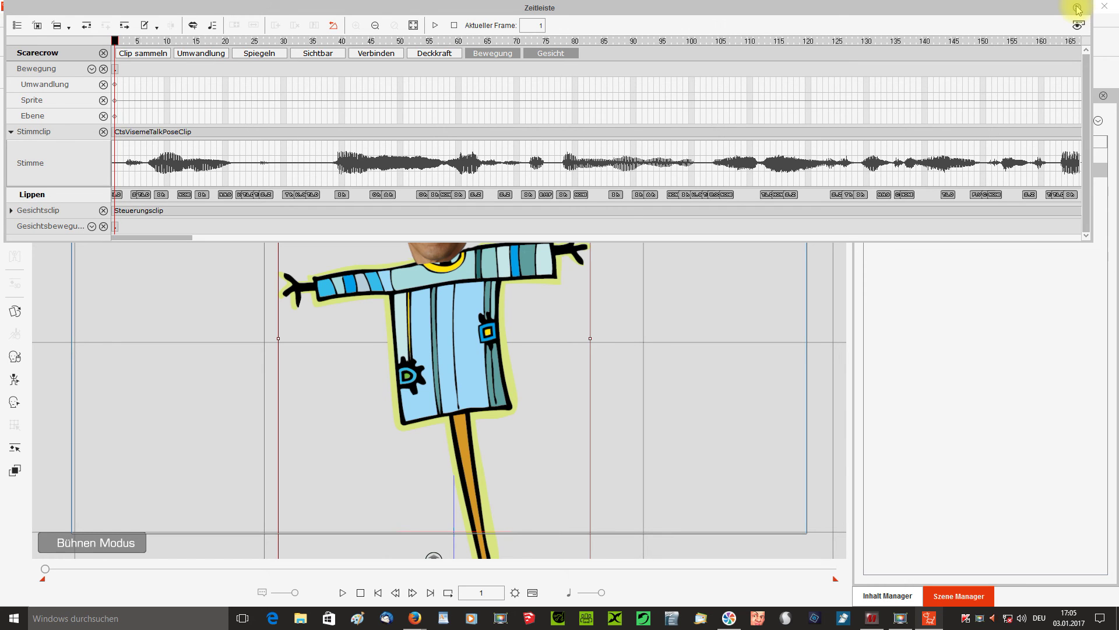
{"action": "left_click", "coordinate": [1077, 10]}
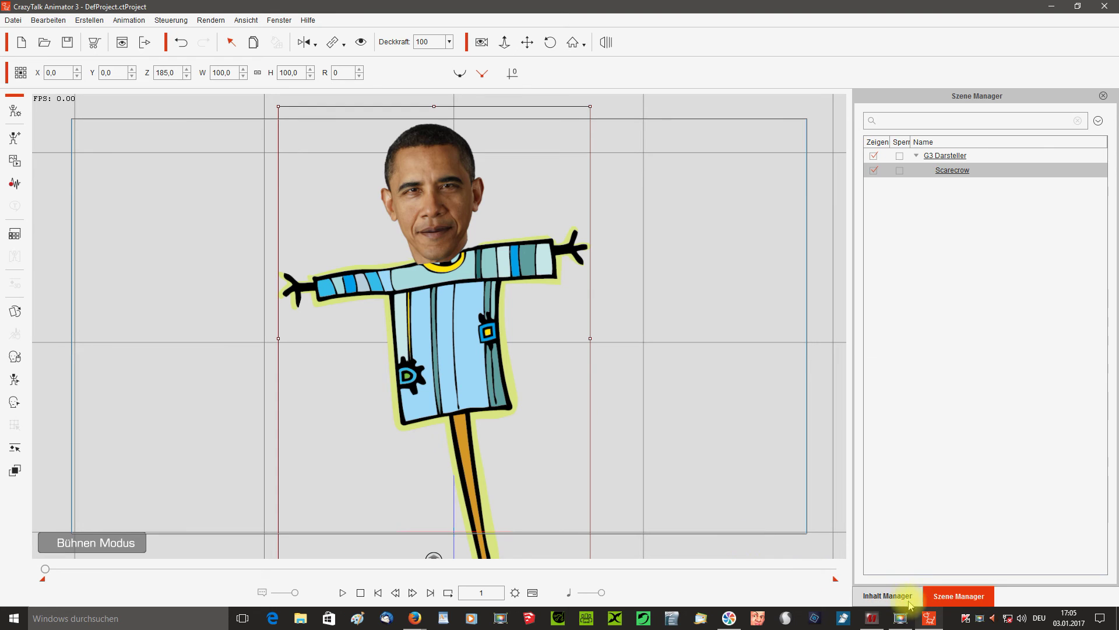
- Apply the Shake motion from the 3_G3 Spine animation templates to the scarecrow three times in a row, starting at frame 1
{"action": "left_click", "coordinate": [888, 595]}
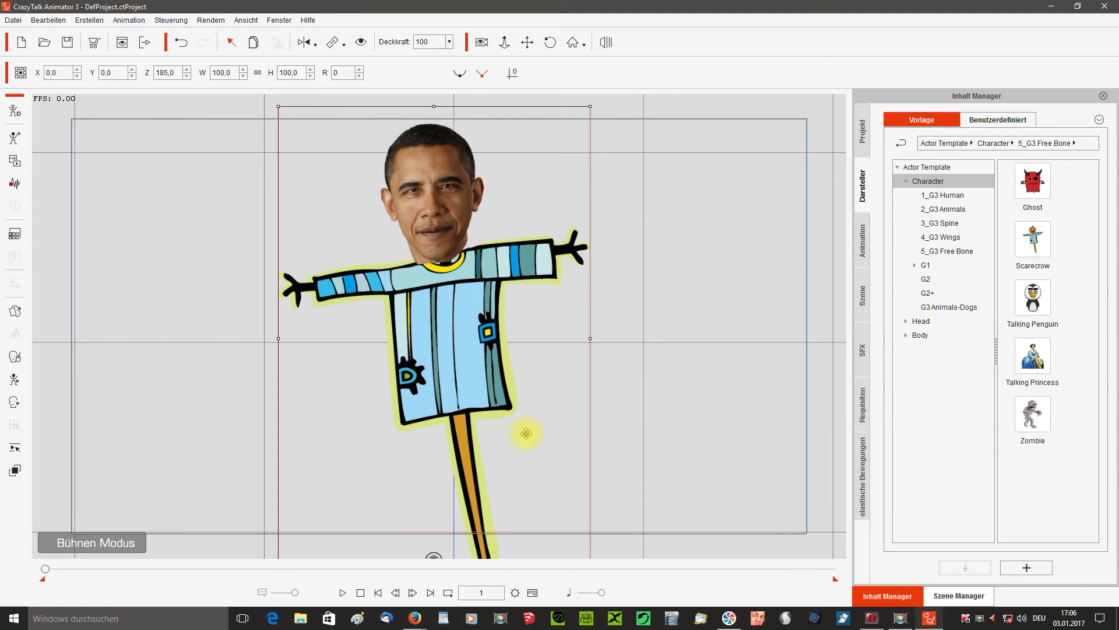
{"action": "left_click", "coordinate": [864, 228]}
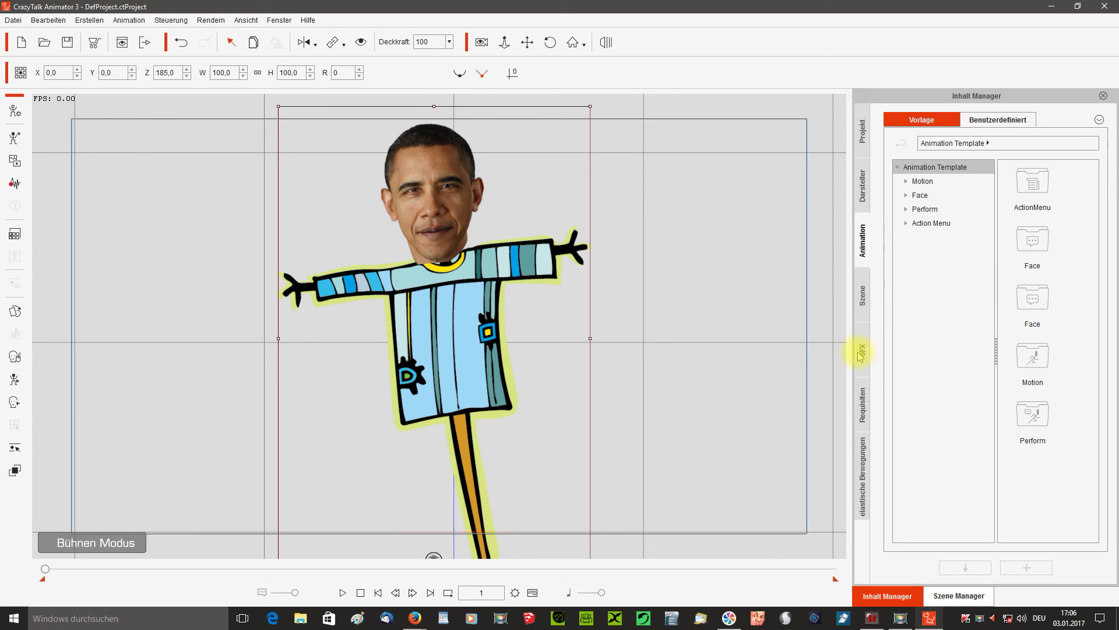
{"action": "left_click", "coordinate": [905, 180]}
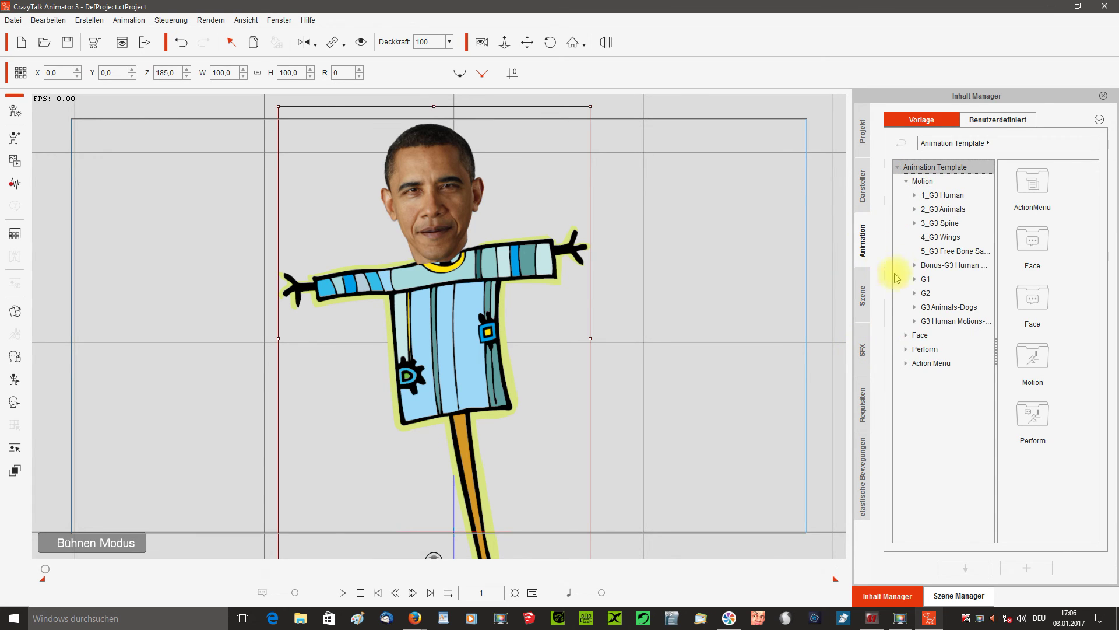
{"action": "left_click", "coordinate": [915, 224]}
{"action": "left_click", "coordinate": [941, 223]}
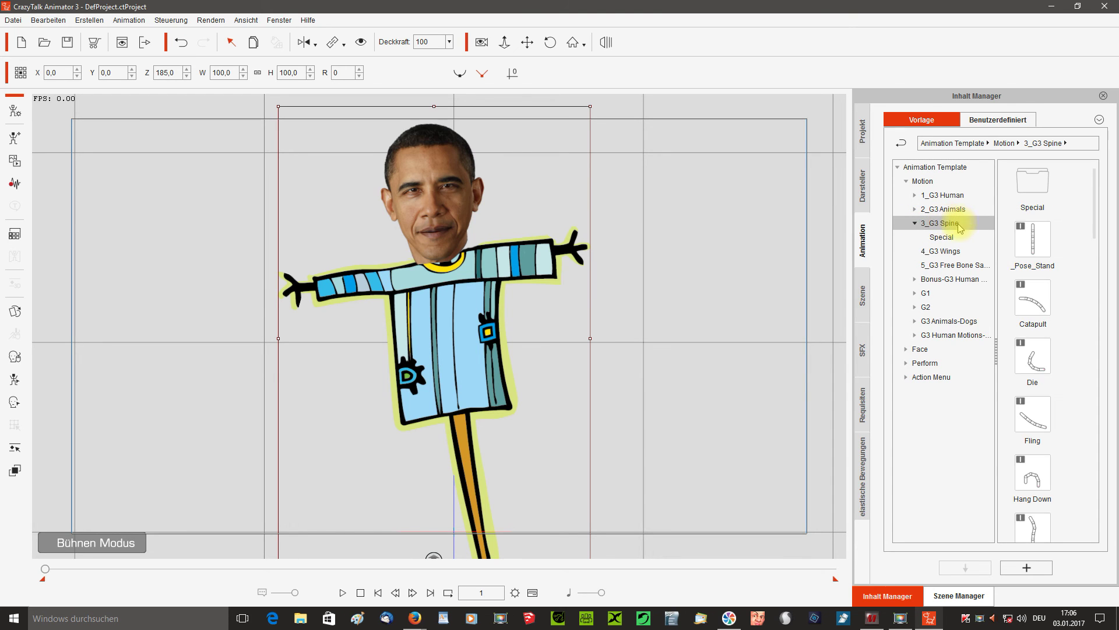
{"action": "left_click_drag", "start_coordinate": [1094, 230], "coordinate": [1098, 420]}
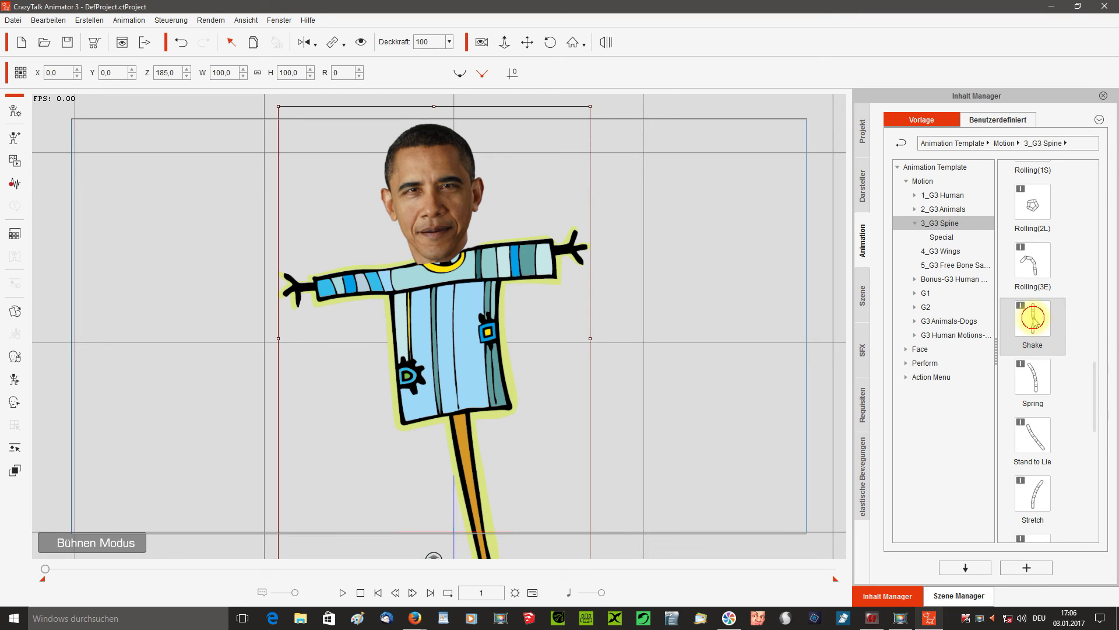
{"action": "double_click", "coordinate": [1033, 321]}
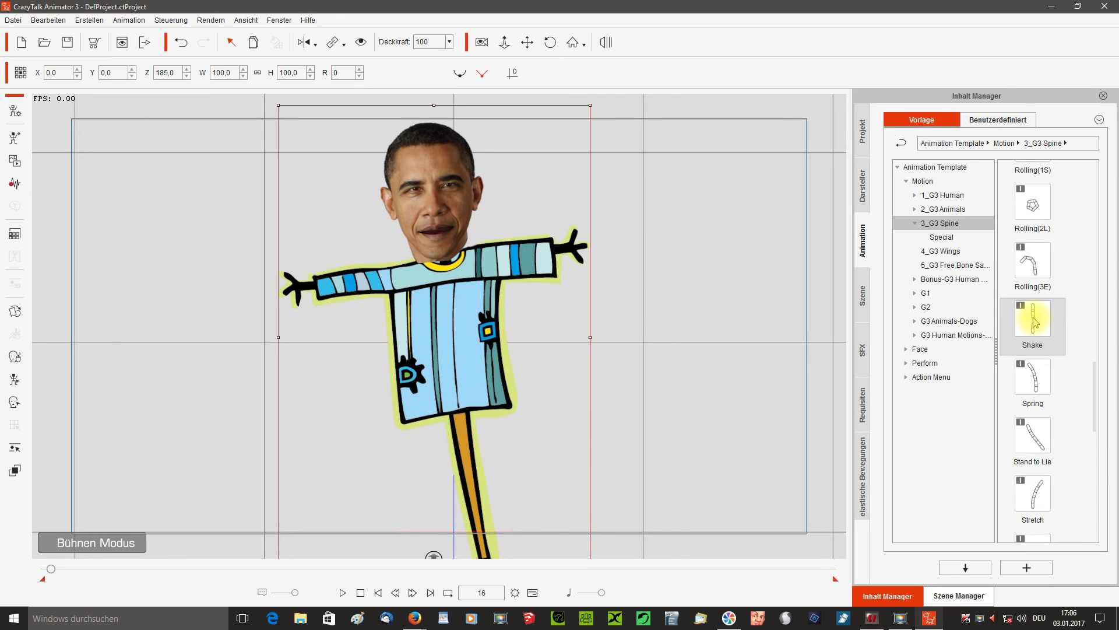
{"action": "double_click", "coordinate": [1033, 321]}
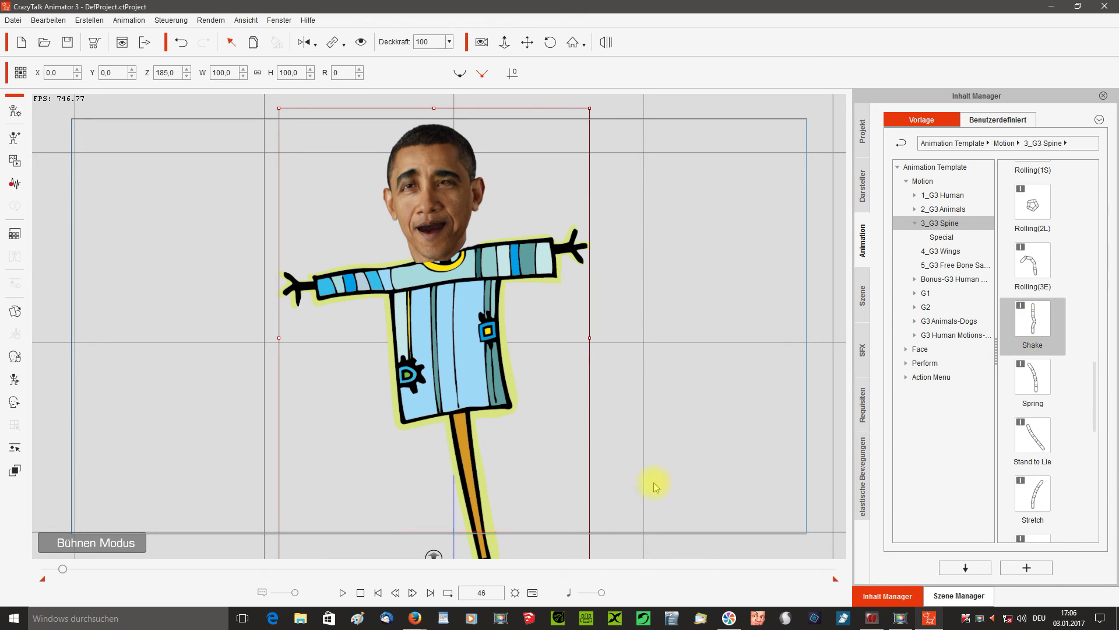
- Lengthen the last Shake clip on the Bewegung track to about frame 151 and close the timeline
{"action": "left_click", "coordinate": [532, 593]}
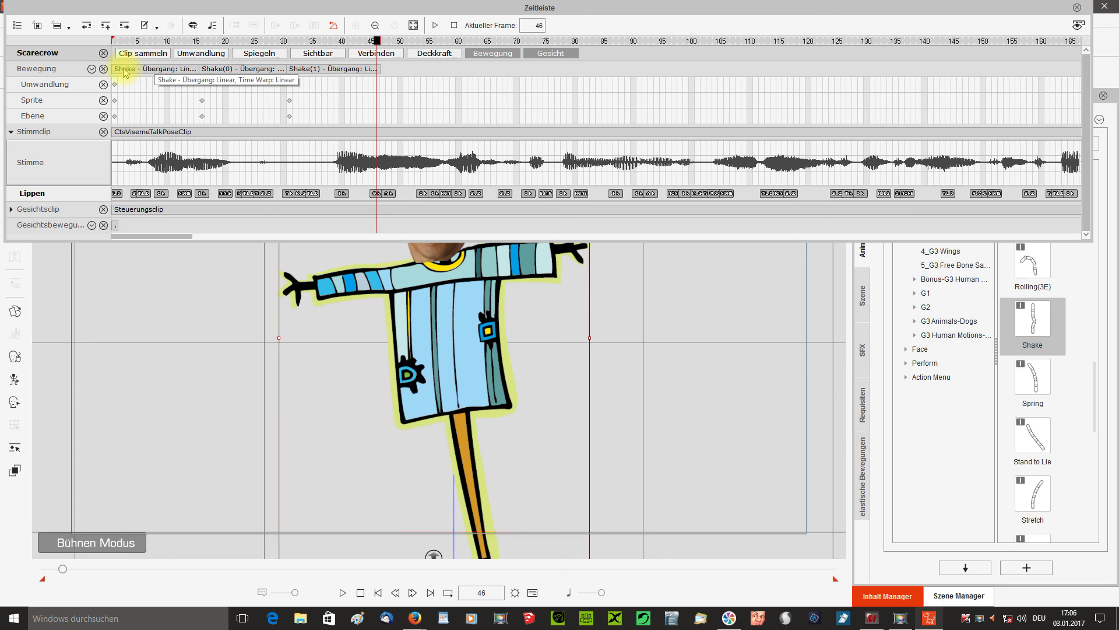
{"action": "left_click", "coordinate": [373, 68]}
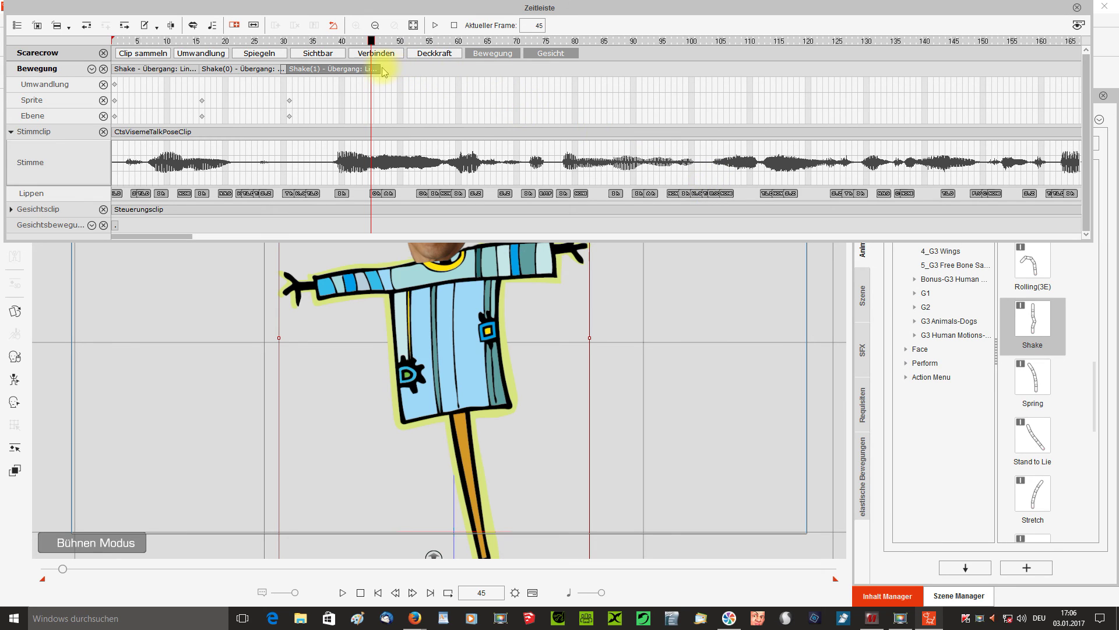
{"action": "left_click_drag", "start_coordinate": [379, 68], "coordinate": [948, 57]}
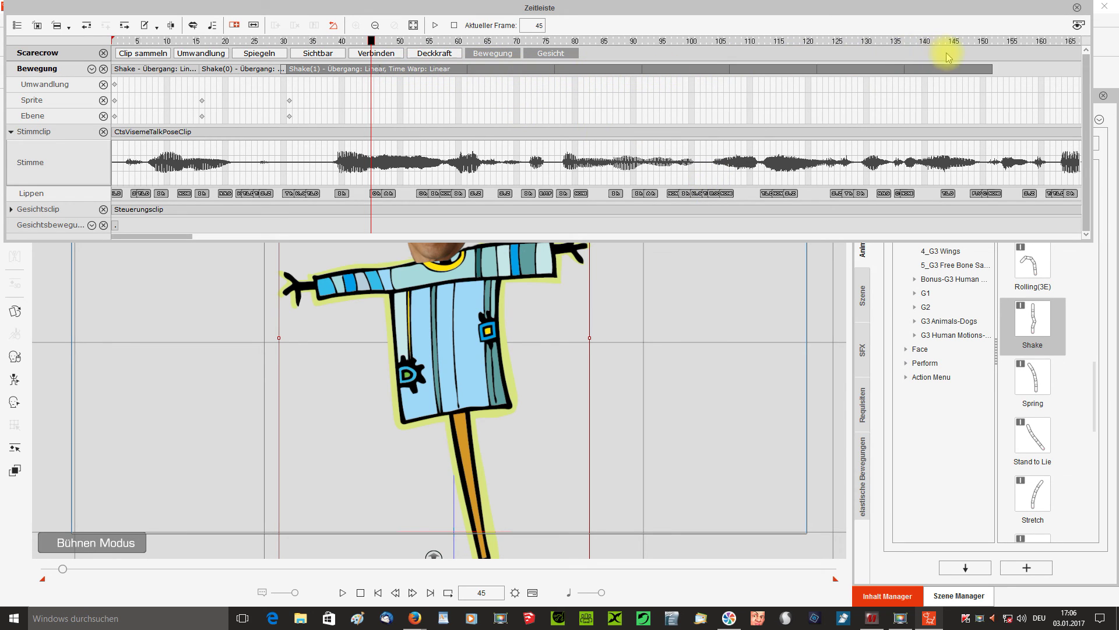
{"action": "left_click", "coordinate": [1078, 9]}
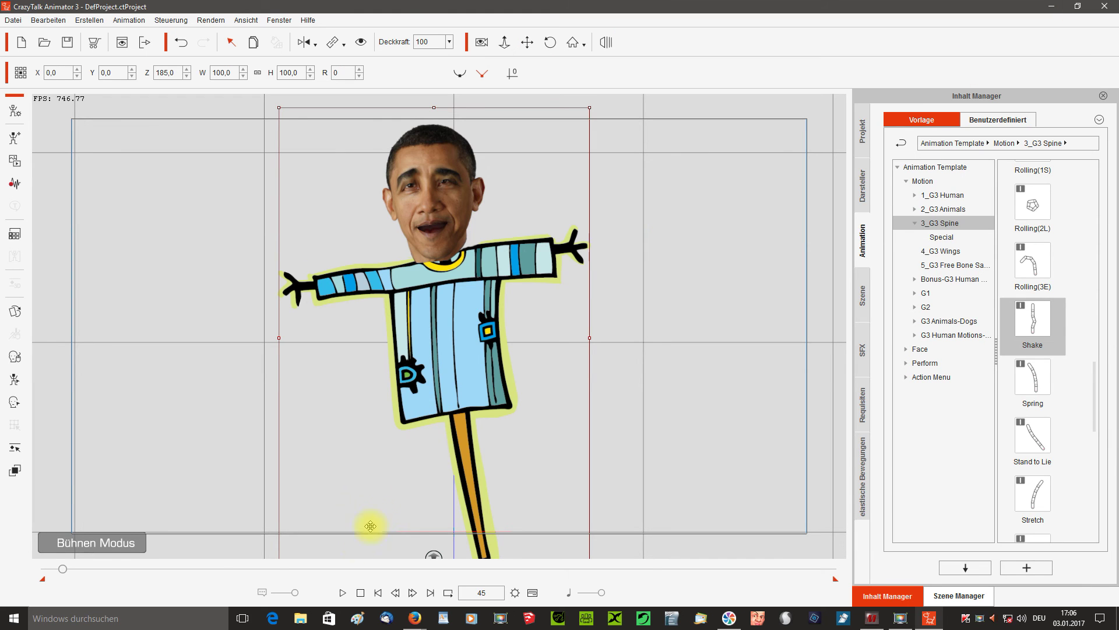
- Play the combined speech, face and body animation from the first frame and return to frame 1
{"action": "left_click", "coordinate": [362, 592]}
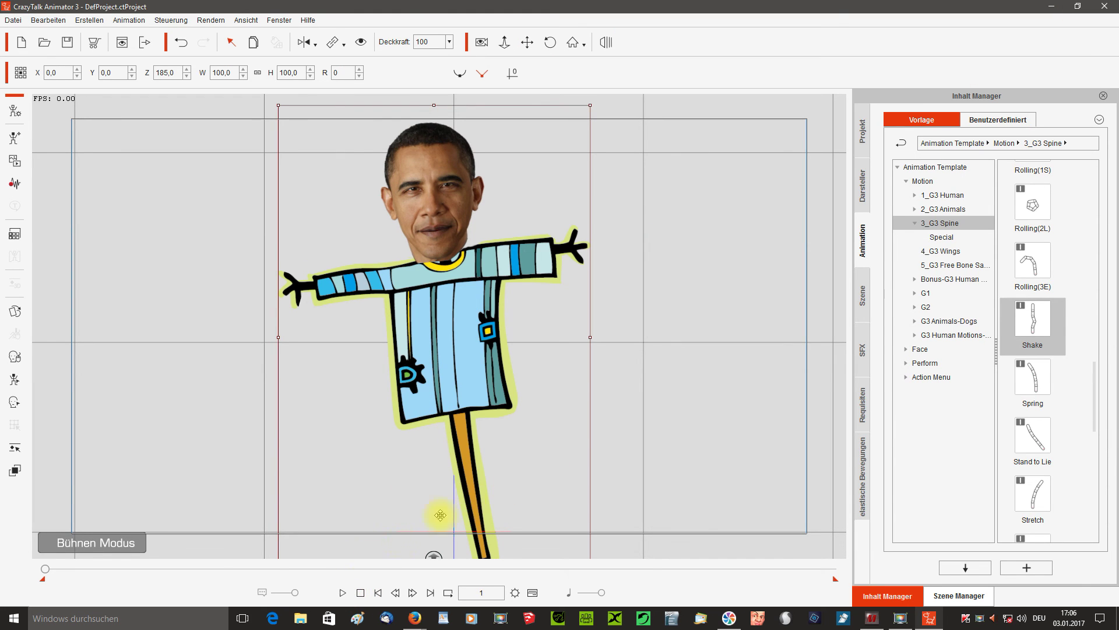
{"action": "left_click", "coordinate": [344, 592]}
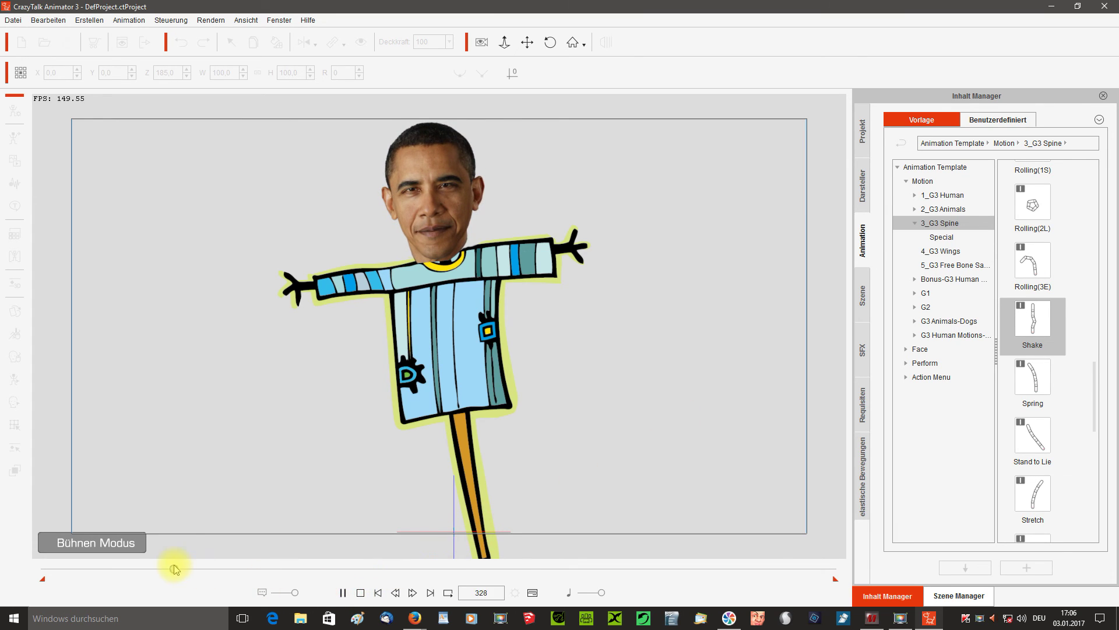
{"action": "left_click", "coordinate": [365, 593]}
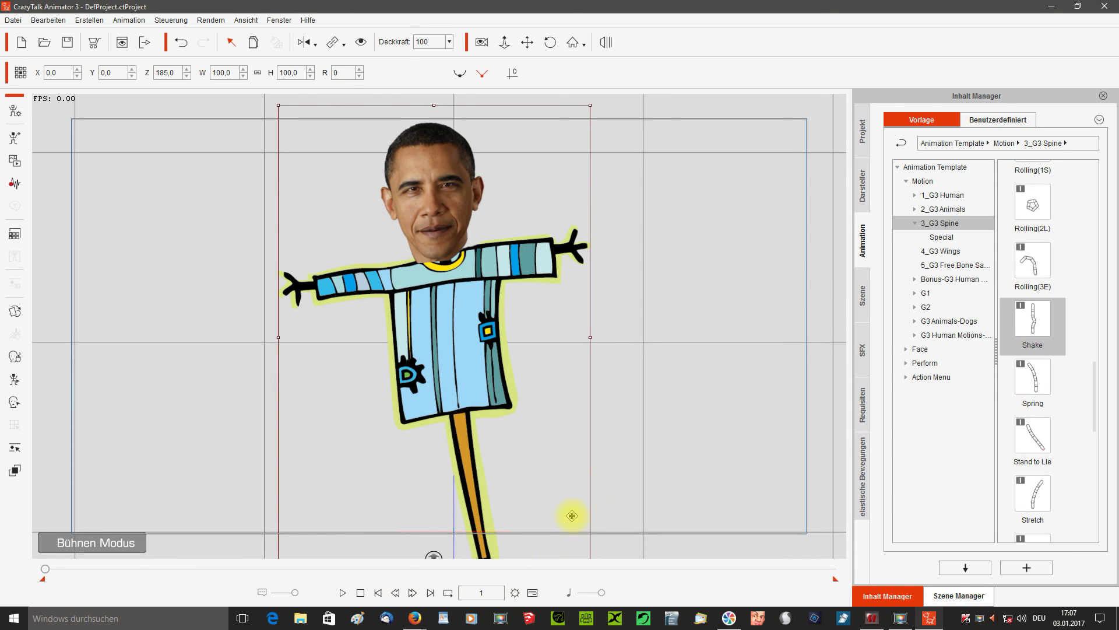
- Move the timeline playhead to frame 152, just past the last Shake clip, and apply the Spring motion to the scarecrow there
{"action": "left_click", "coordinate": [532, 592]}
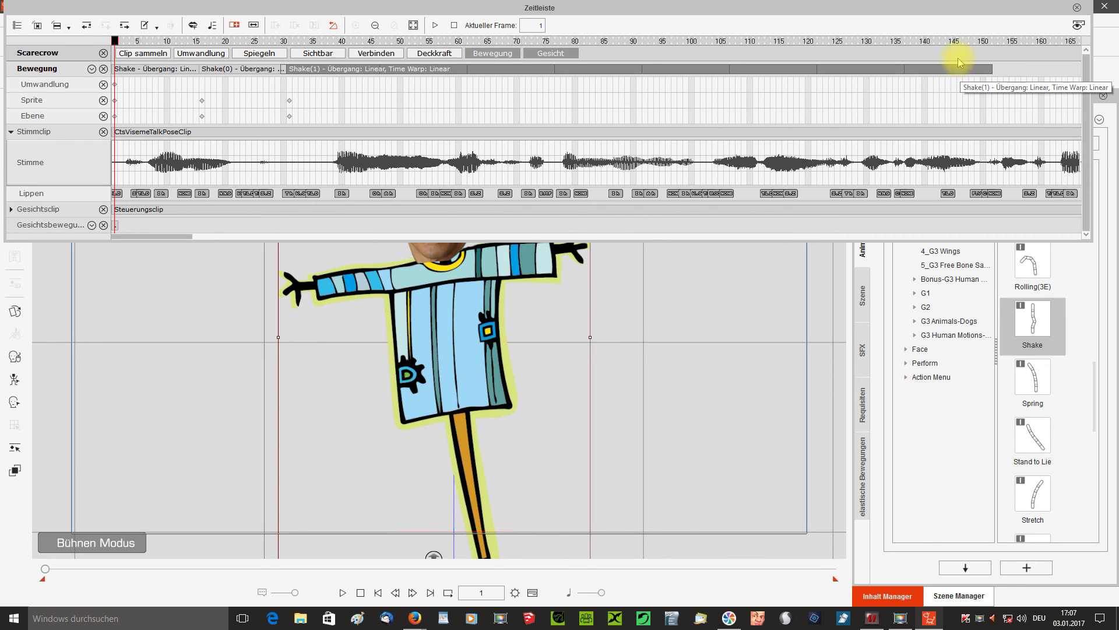
{"action": "left_click", "coordinate": [991, 43]}
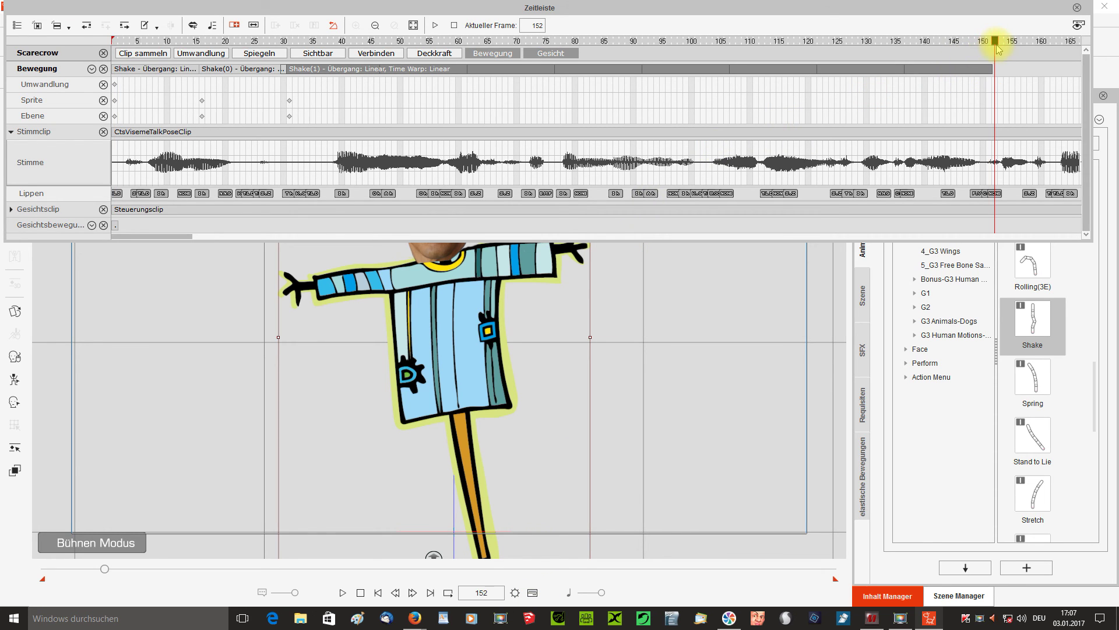
{"action": "left_click", "coordinate": [1075, 7]}
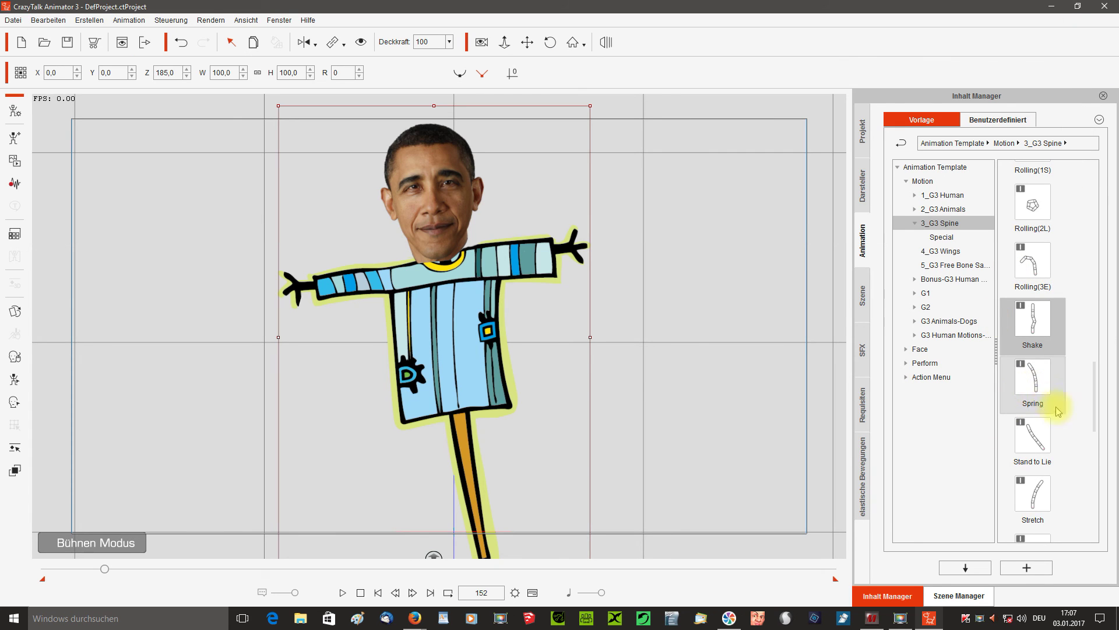
{"action": "double_click", "coordinate": [1035, 382]}
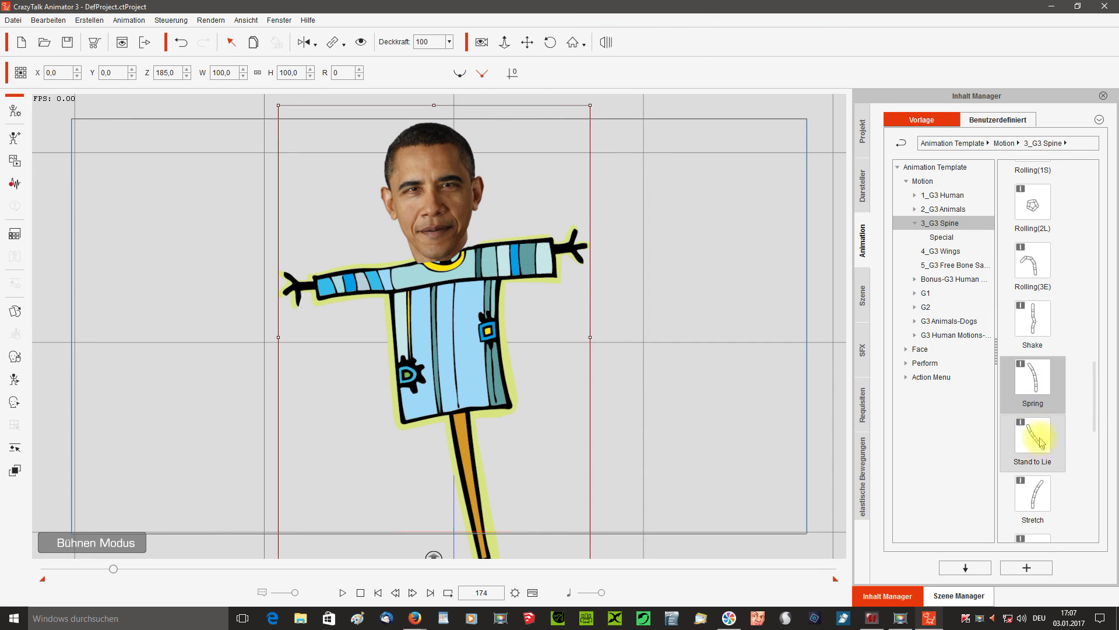
- Append the Stretch motion twice to the scarecrow, followed by the 3_G3 Spine motion listed directly after Swing
{"action": "scroll", "coordinate": [1091, 402], "scroll_direction": "down", "scroll_amount": 2}
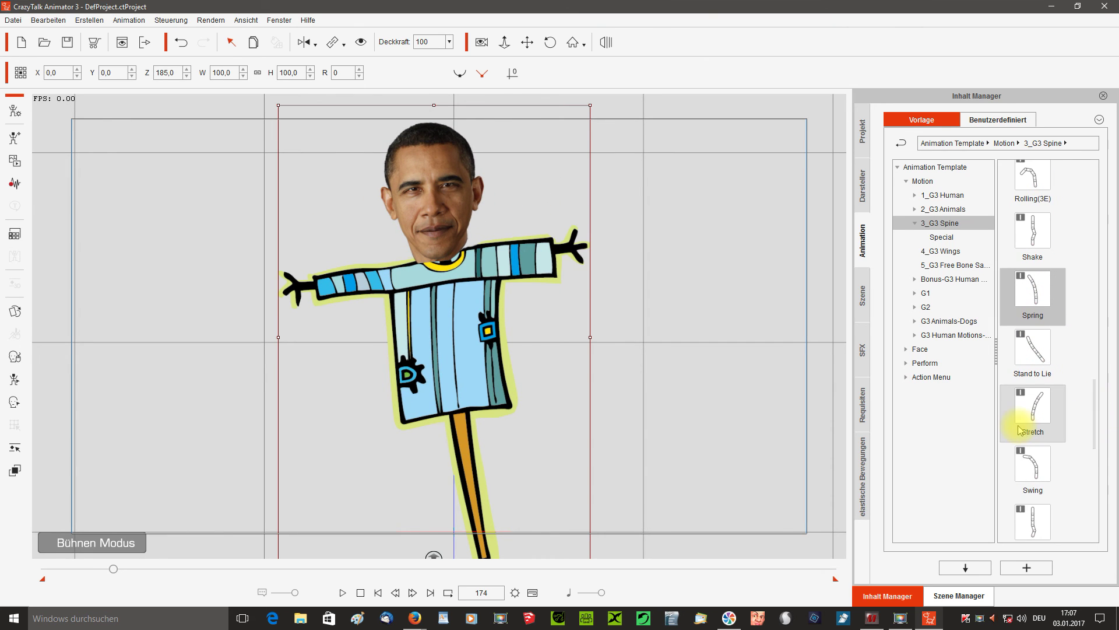
{"action": "double_click", "coordinate": [1020, 429]}
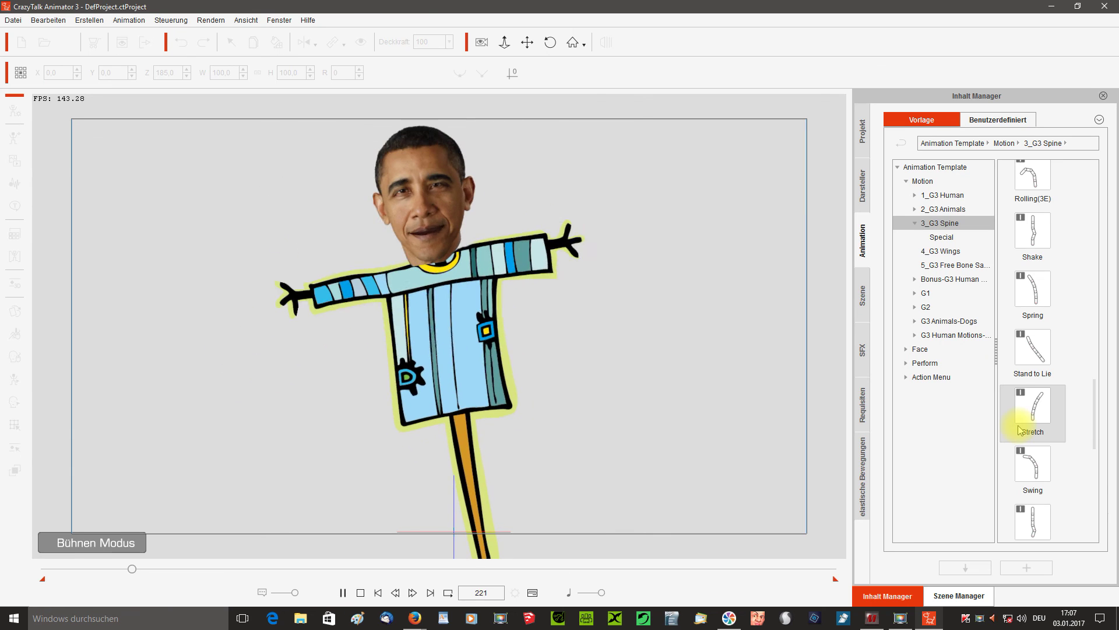
{"action": "double_click", "coordinate": [1019, 428]}
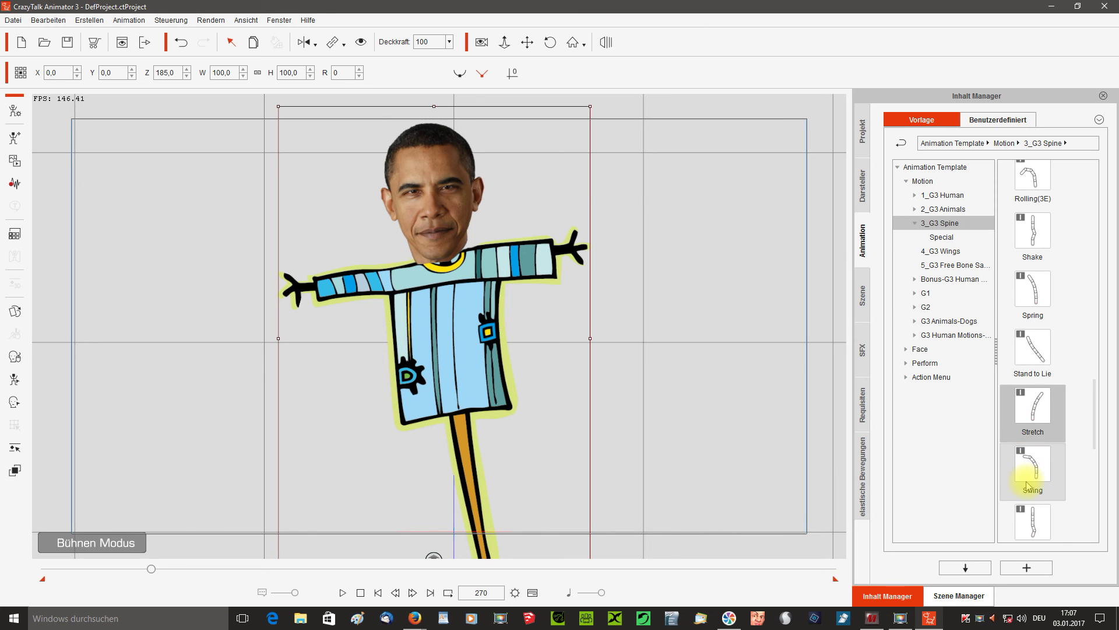
{"action": "double_click", "coordinate": [1028, 521]}
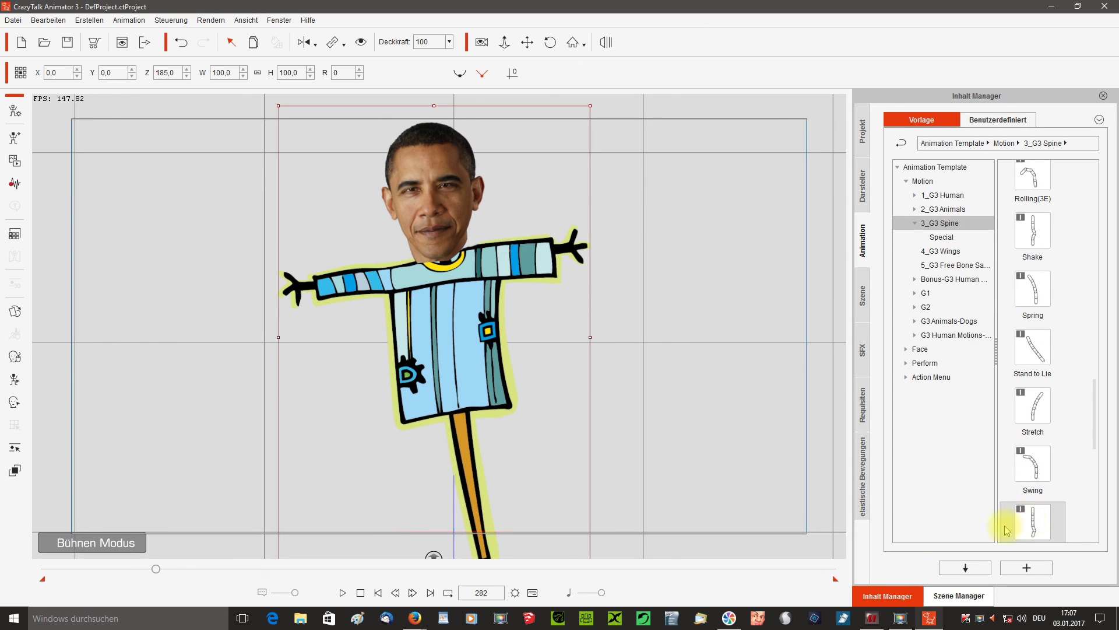
- Play the animation with the appended spine motions from frame 1 and return to the first frame
{"action": "left_click", "coordinate": [360, 592]}
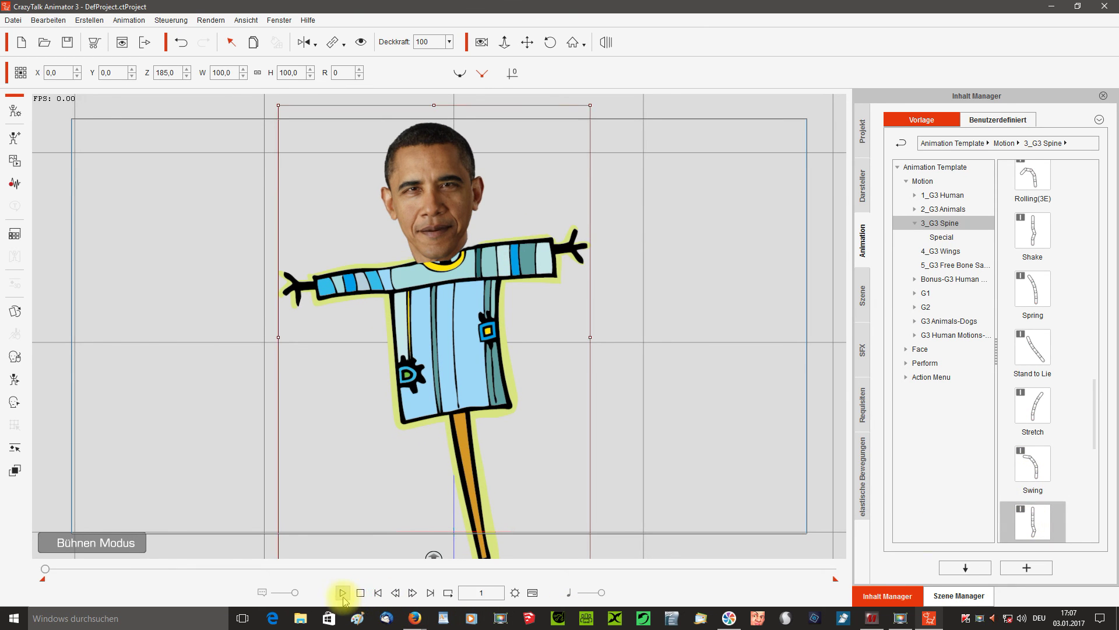
{"action": "left_click", "coordinate": [342, 593]}
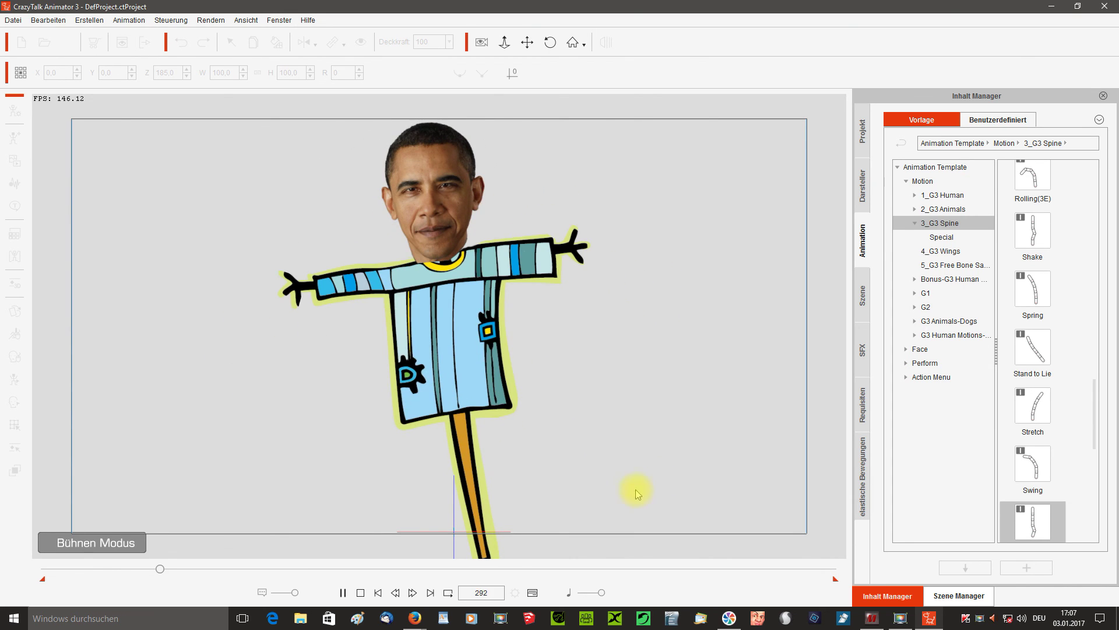
{"action": "left_click", "coordinate": [360, 592]}
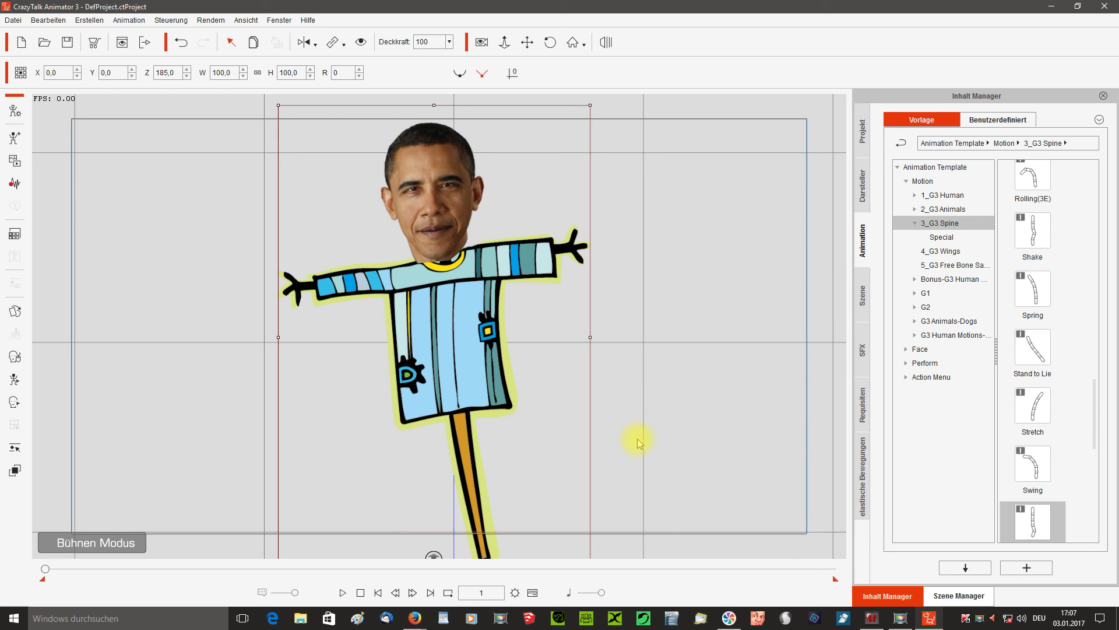
- Push the scarecrow back in depth to Z -155 so the whole figure fits inside the camera frame
{"action": "scroll", "coordinate": [663, 390], "scroll_direction": "down", "scroll_amount": 12}
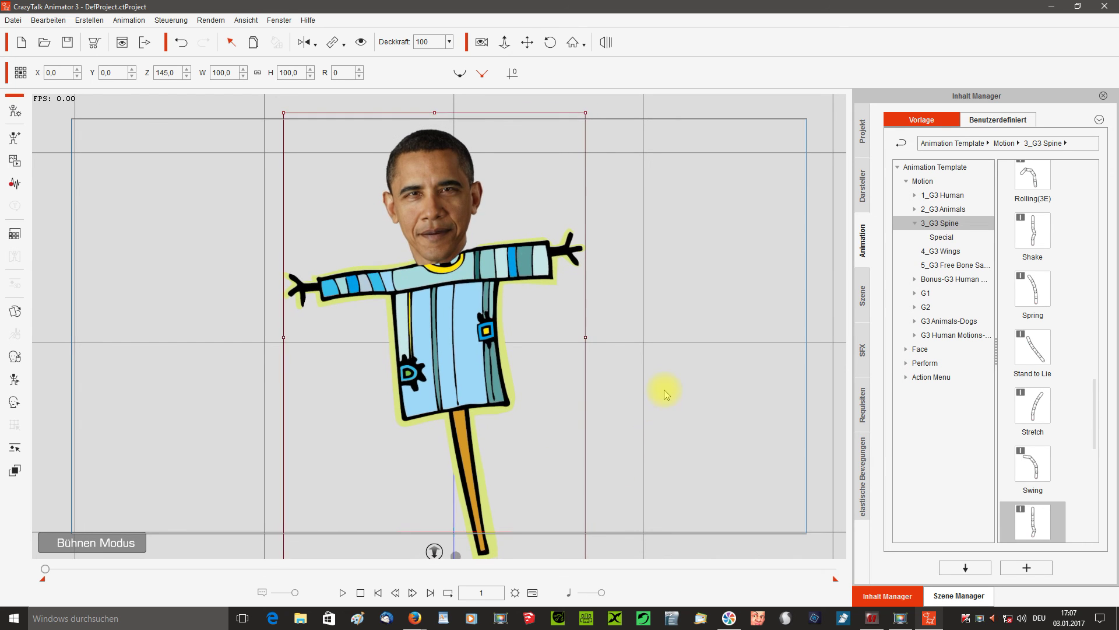
{"action": "scroll", "coordinate": [647, 385], "scroll_direction": "down", "scroll_amount": 14}
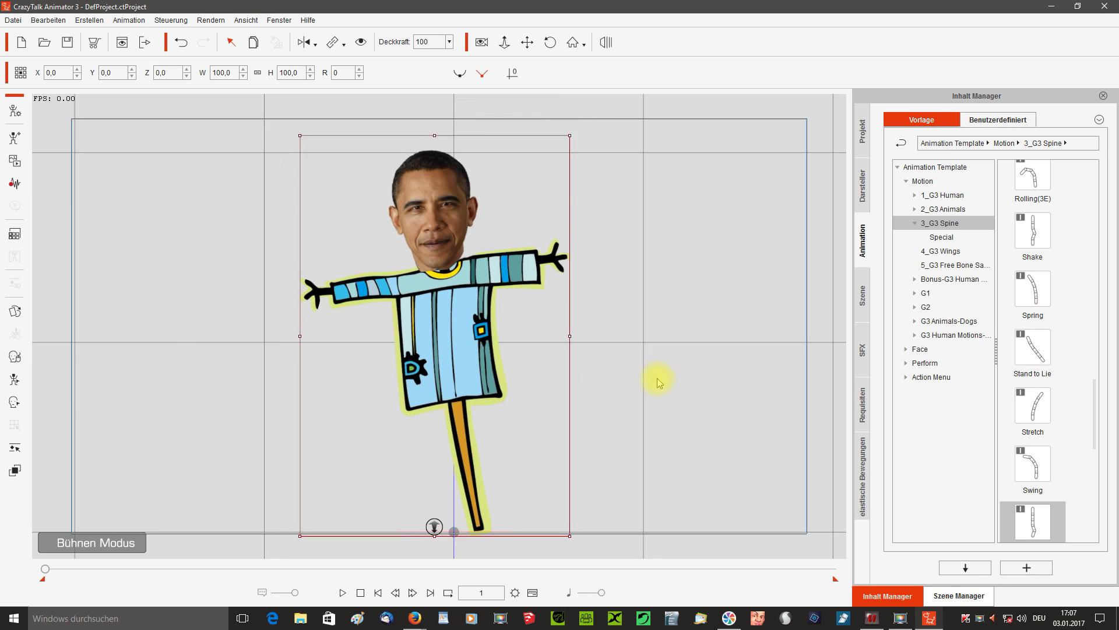
{"action": "scroll", "coordinate": [661, 376], "scroll_direction": "down", "scroll_amount": 8}
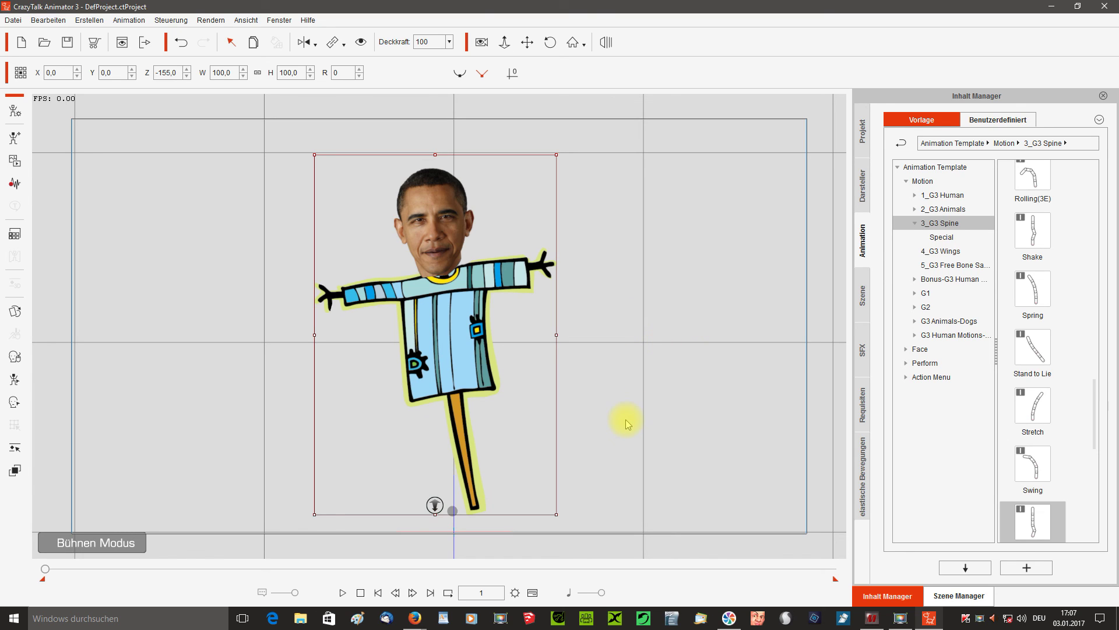
- Import the Clown image from the TUTORIALS > Hintergrundbilder folder in File Explorer into CrazyTalk Animator as the scene's Hintergrund
{"action": "left_click", "coordinate": [301, 617]}
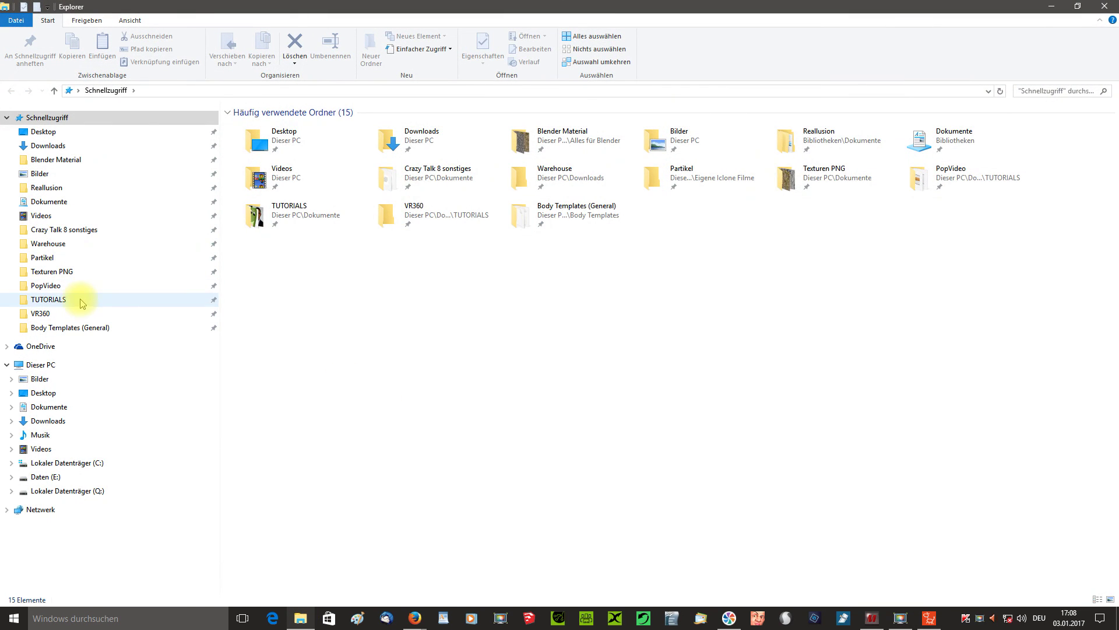
{"action": "left_click", "coordinate": [75, 299]}
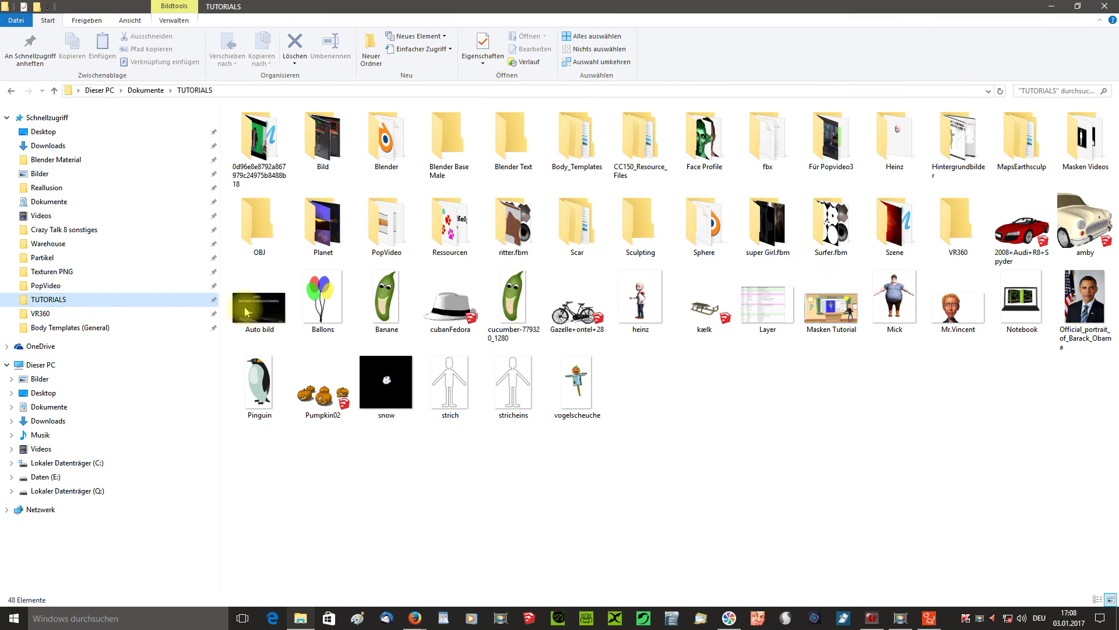
{"action": "double_click", "coordinate": [959, 140]}
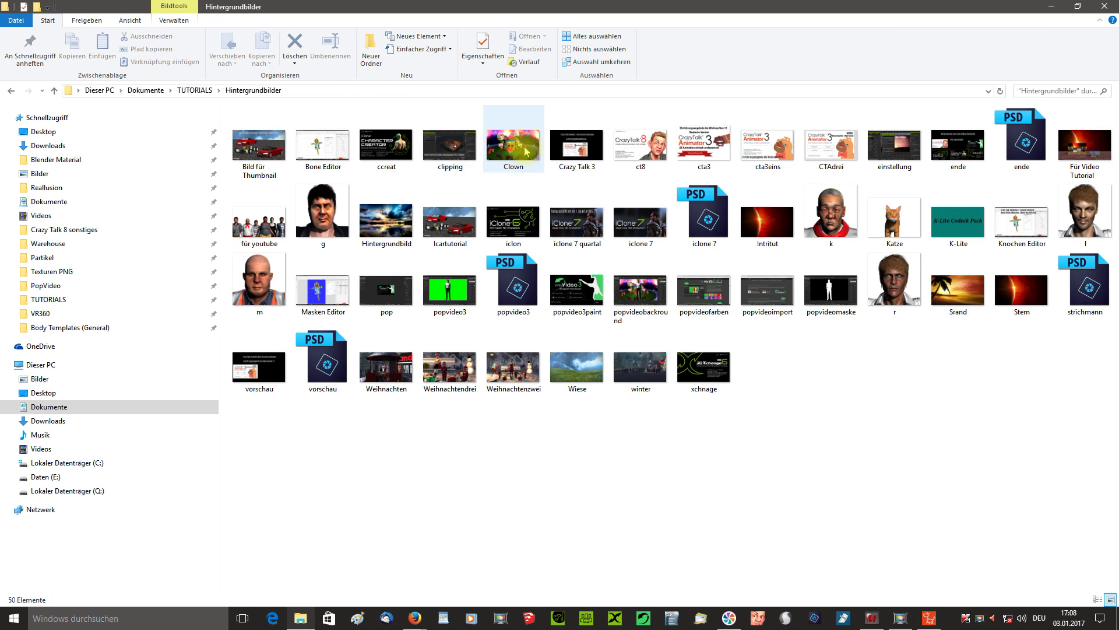
{"action": "left_click", "coordinate": [511, 146]}
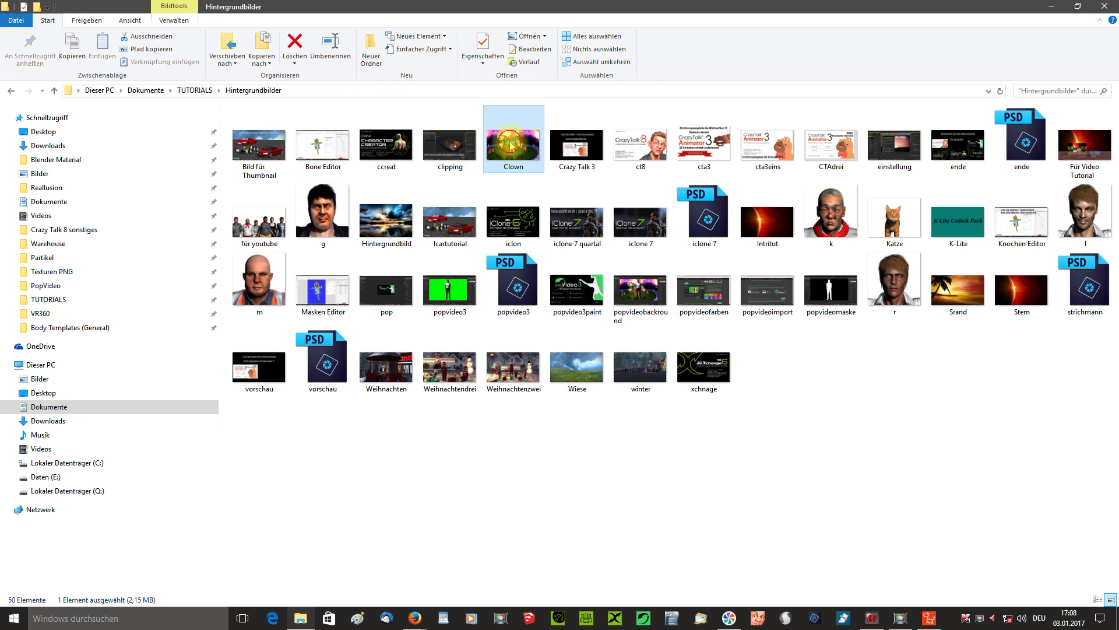
{"action": "left_click_drag", "start_coordinate": [511, 145], "coordinate": [674, 250]}
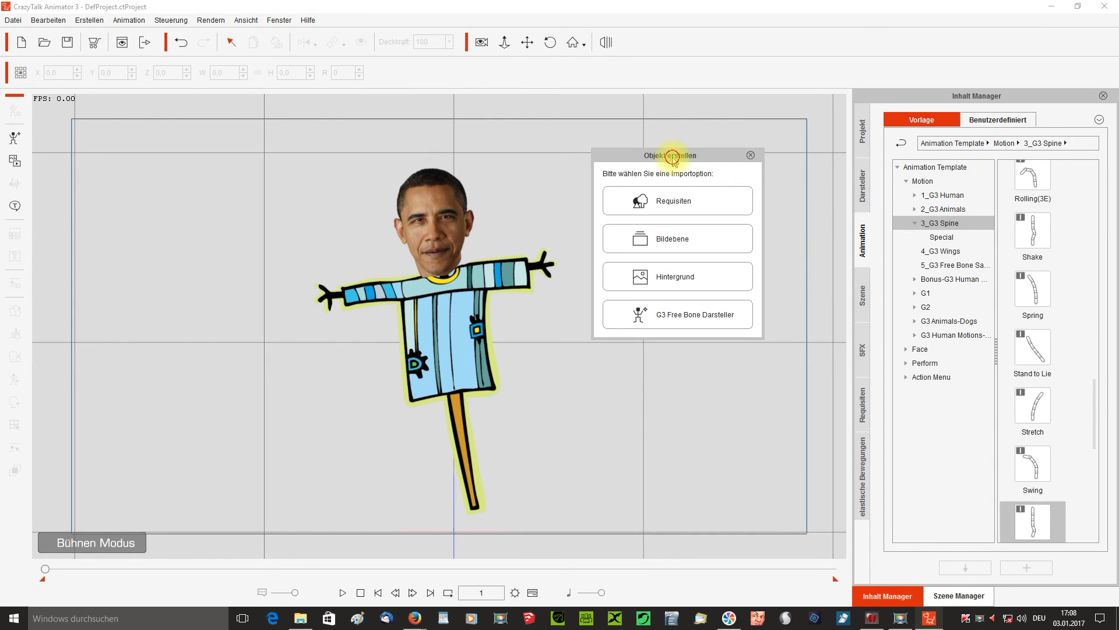
{"action": "left_click_drag", "start_coordinate": [670, 155], "coordinate": [678, 152]}
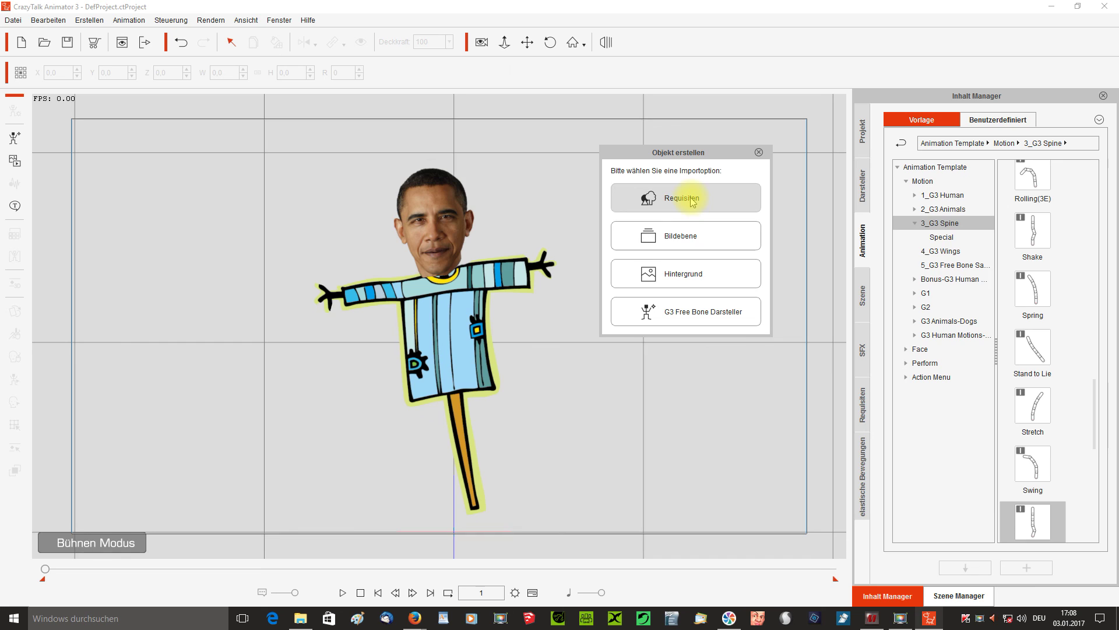
{"action": "left_click", "coordinate": [688, 277]}
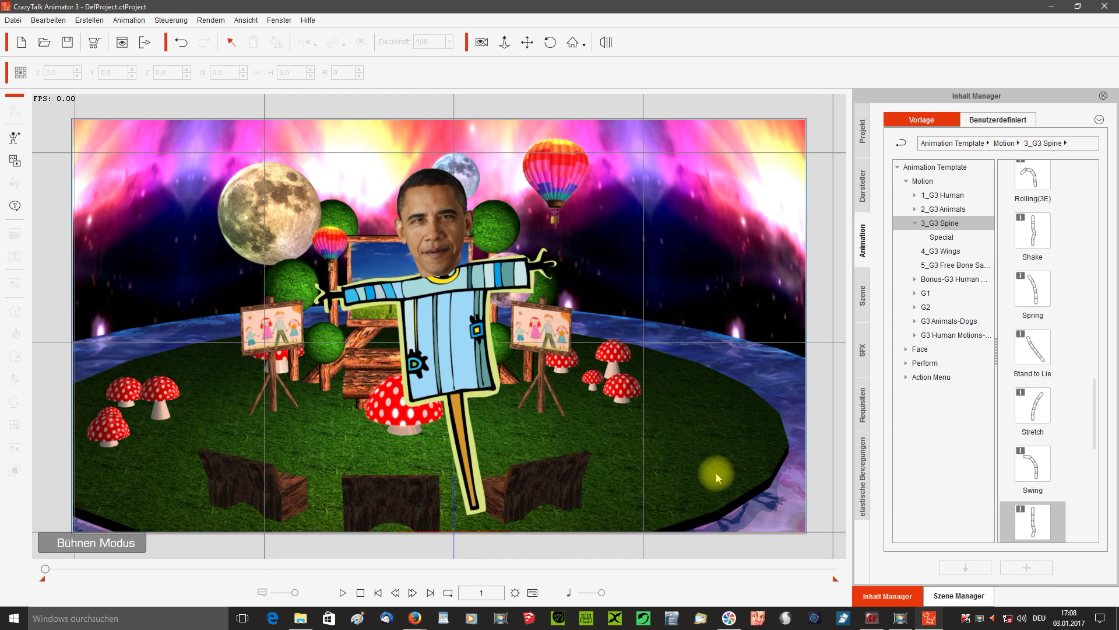
- Open the project settings
{"action": "left_click", "coordinate": [515, 593]}
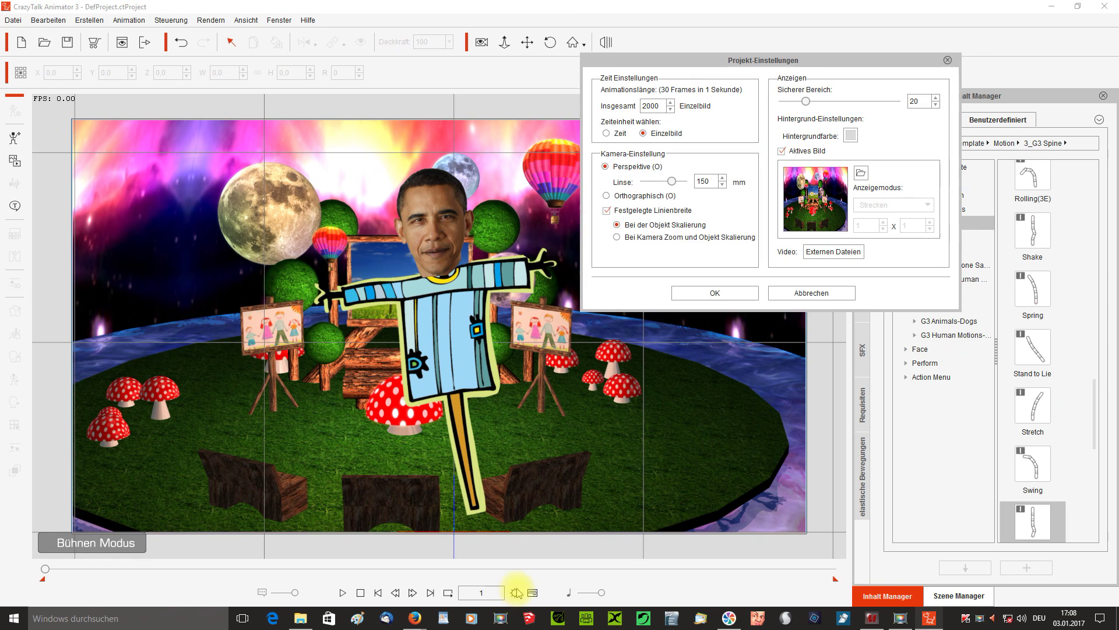